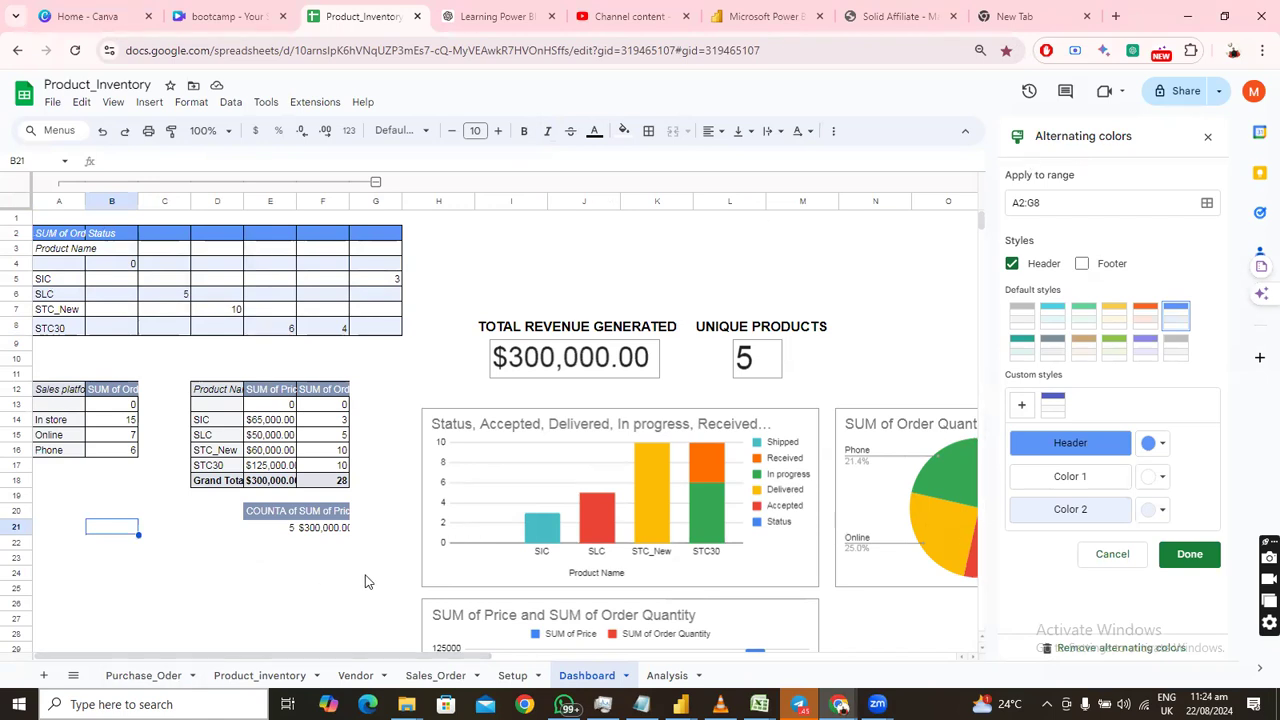
# Open the Purchase_Oder sheet and close the Alternating colors settings.
pyautogui.scroll(-1, 365, 581)
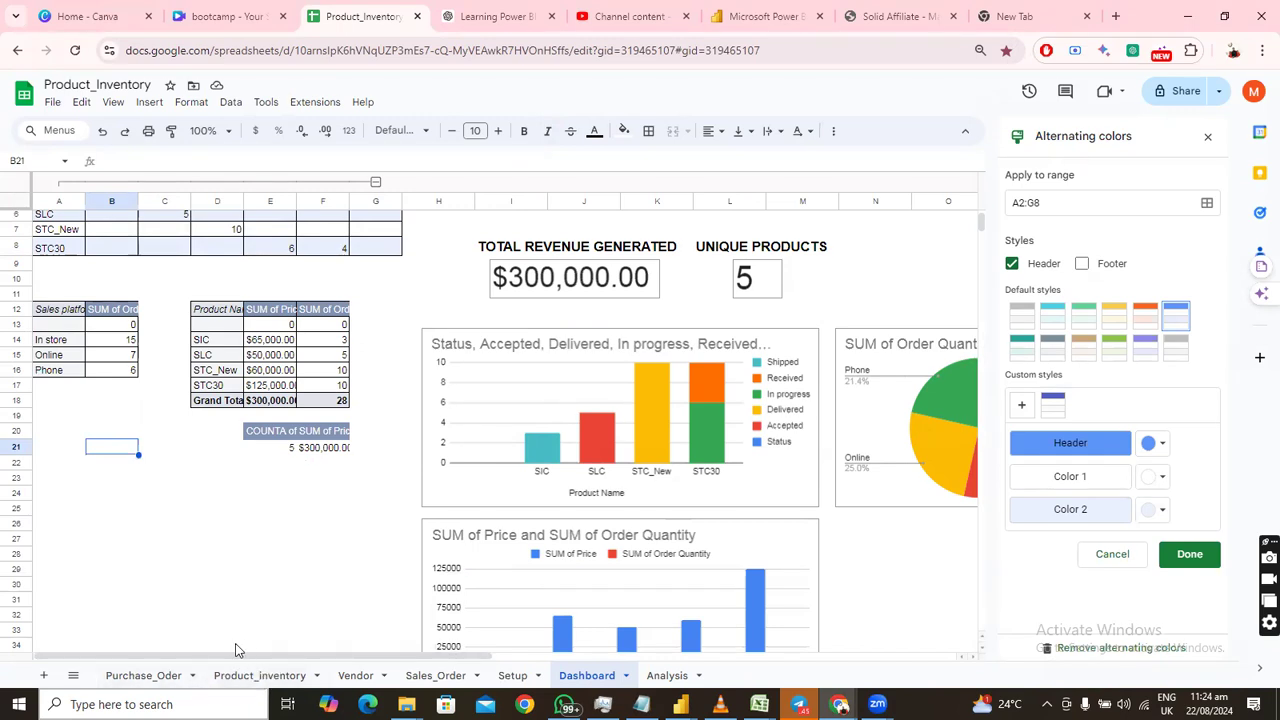
pyautogui.moveTo(141, 656); pyautogui.dragTo(110, 645)
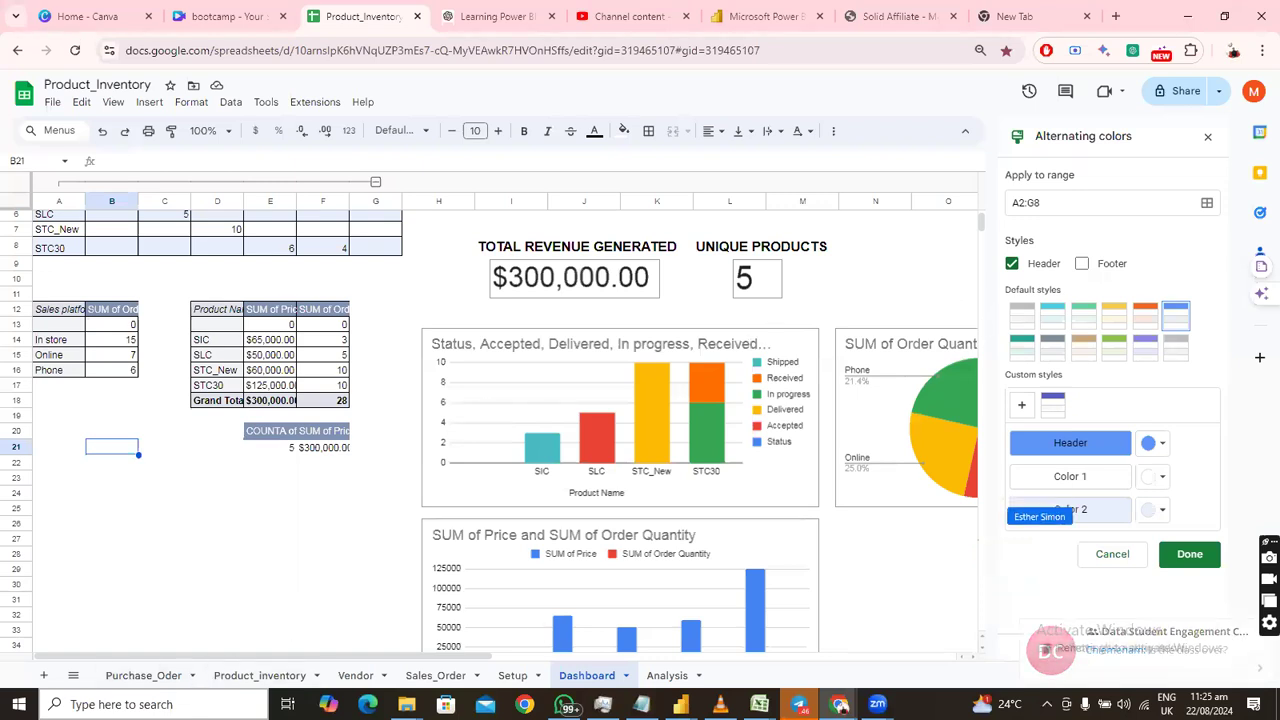
pyautogui.click(150, 676)
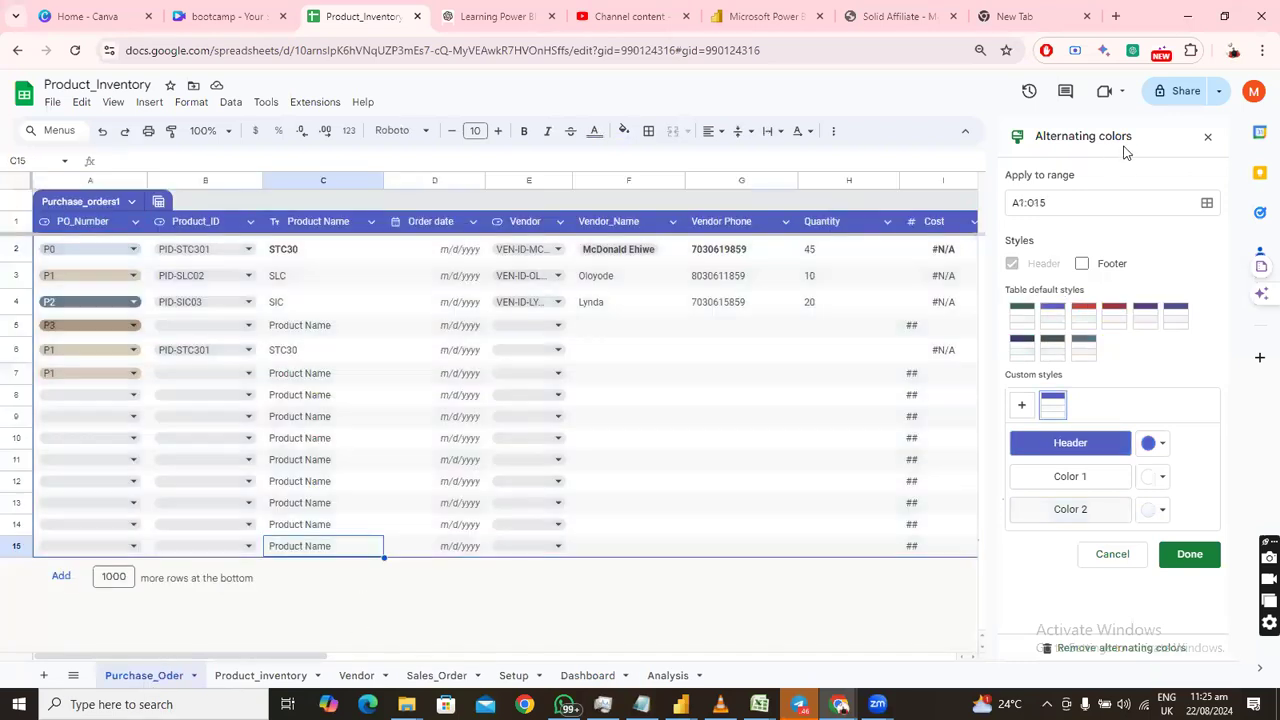
pyautogui.click(1207, 137)
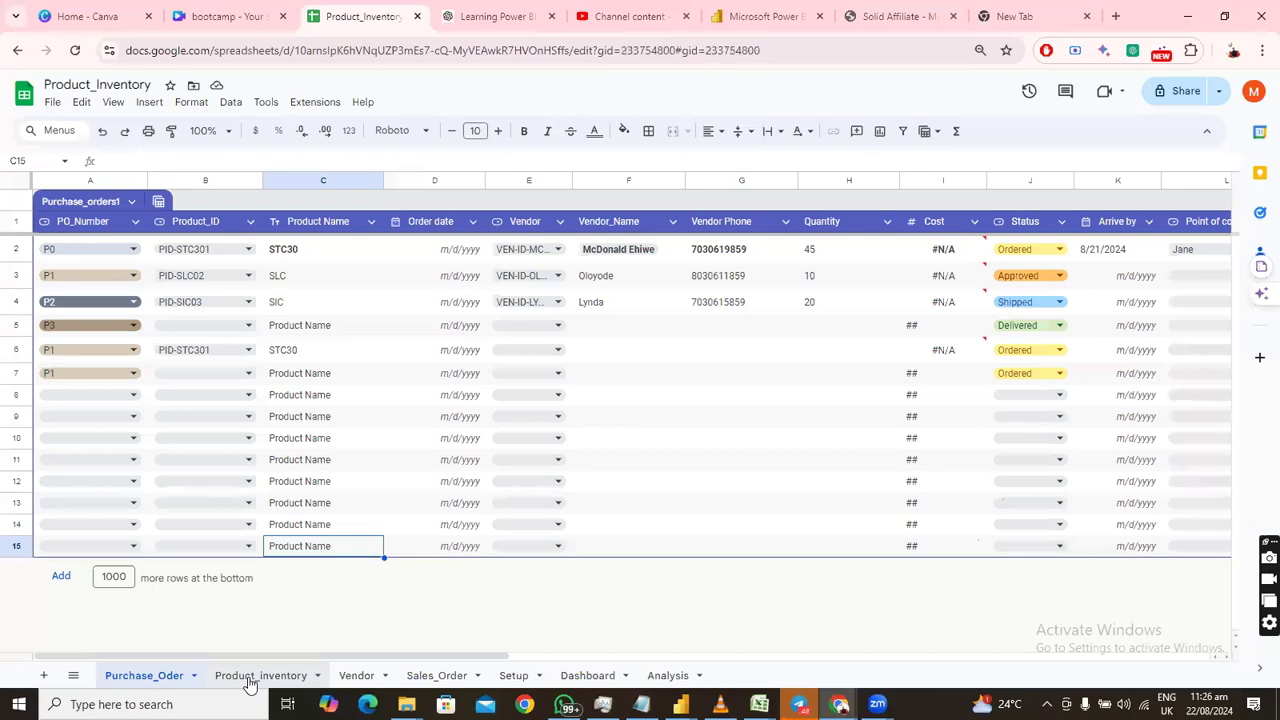
# Look through the Product_inventory, Vendor, Sales_Order, Setup and Dashboard sheets, returning to Purchase_Oder and clearing the table selection.
pyautogui.click(250, 680)
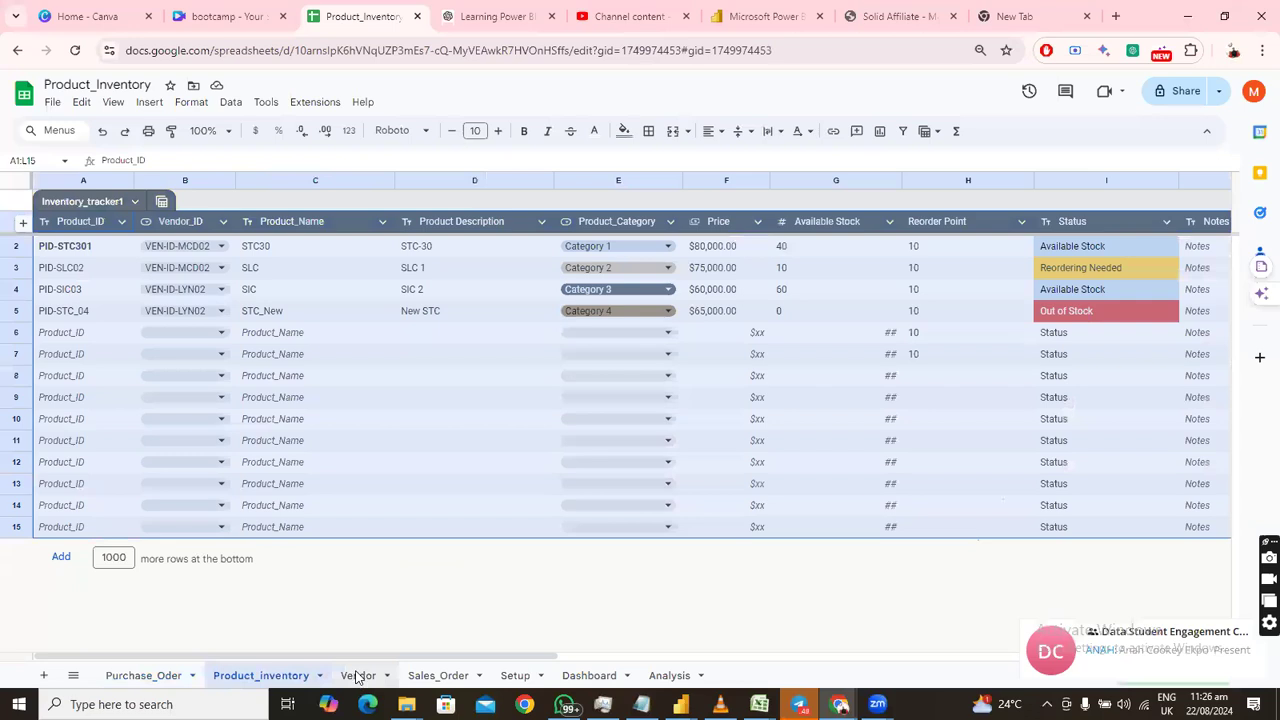
pyautogui.click(358, 677)
pyautogui.click(430, 677)
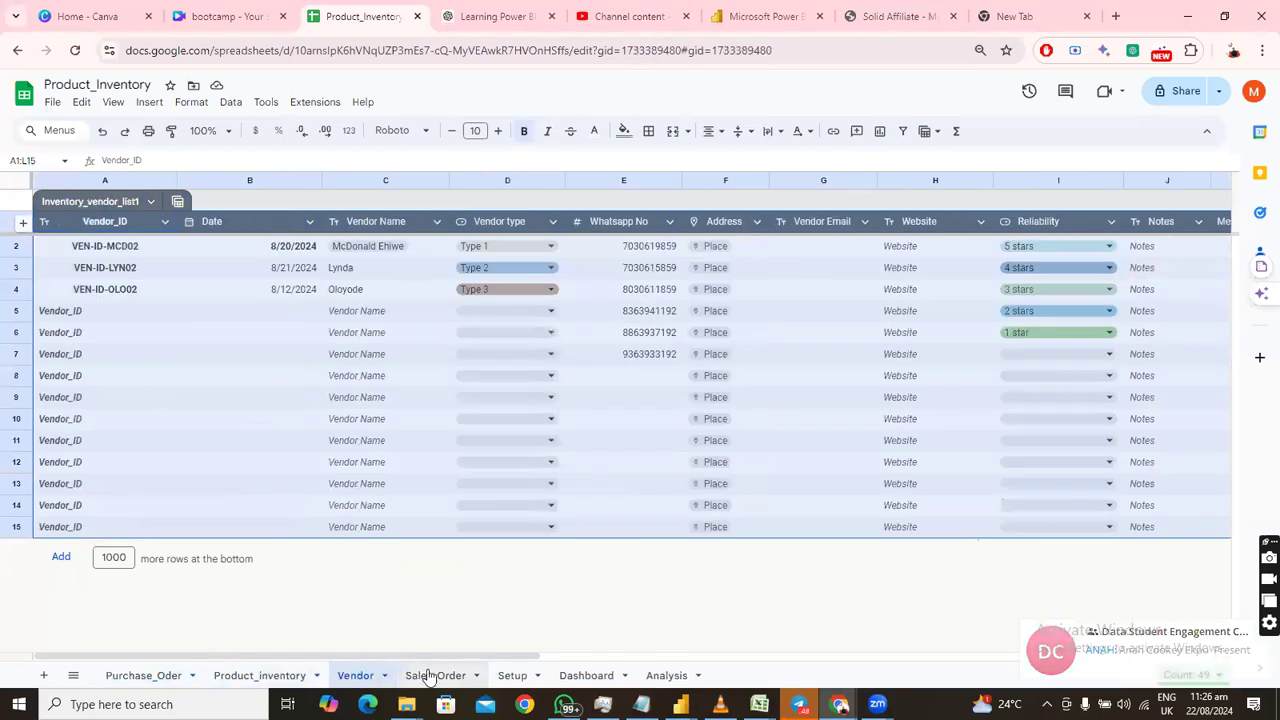
pyautogui.click(512, 677)
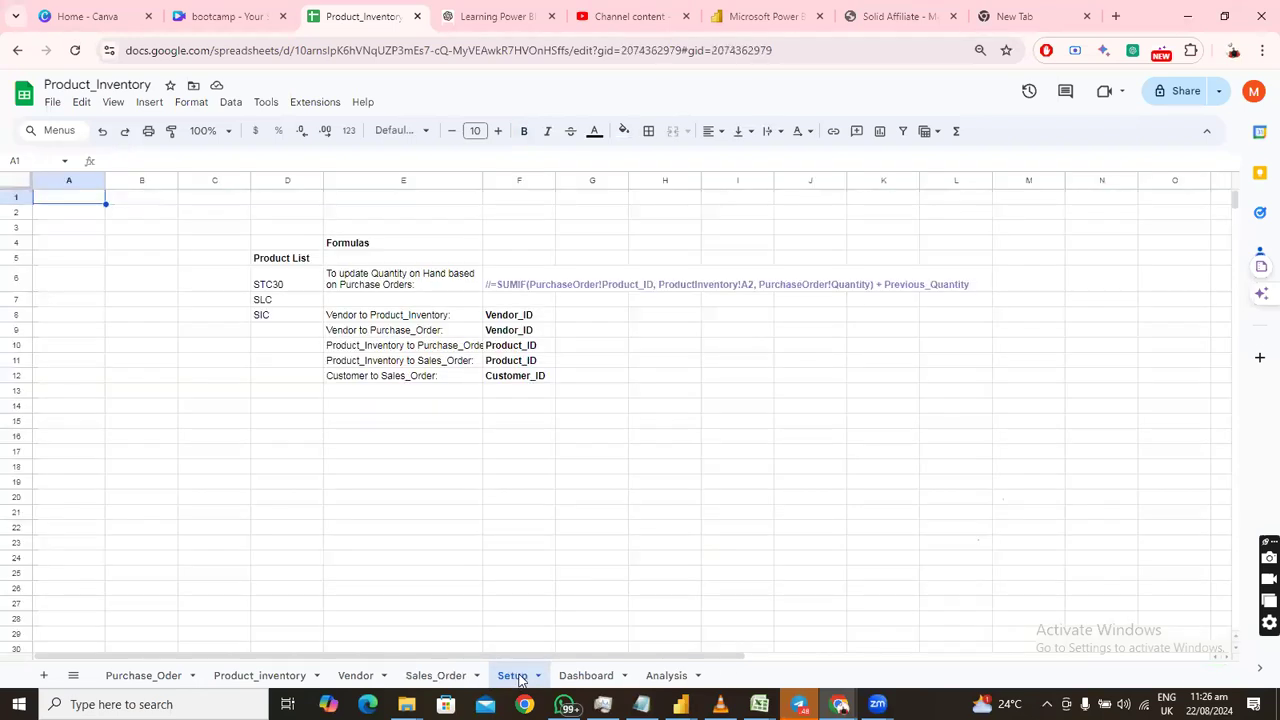
pyautogui.click(584, 676)
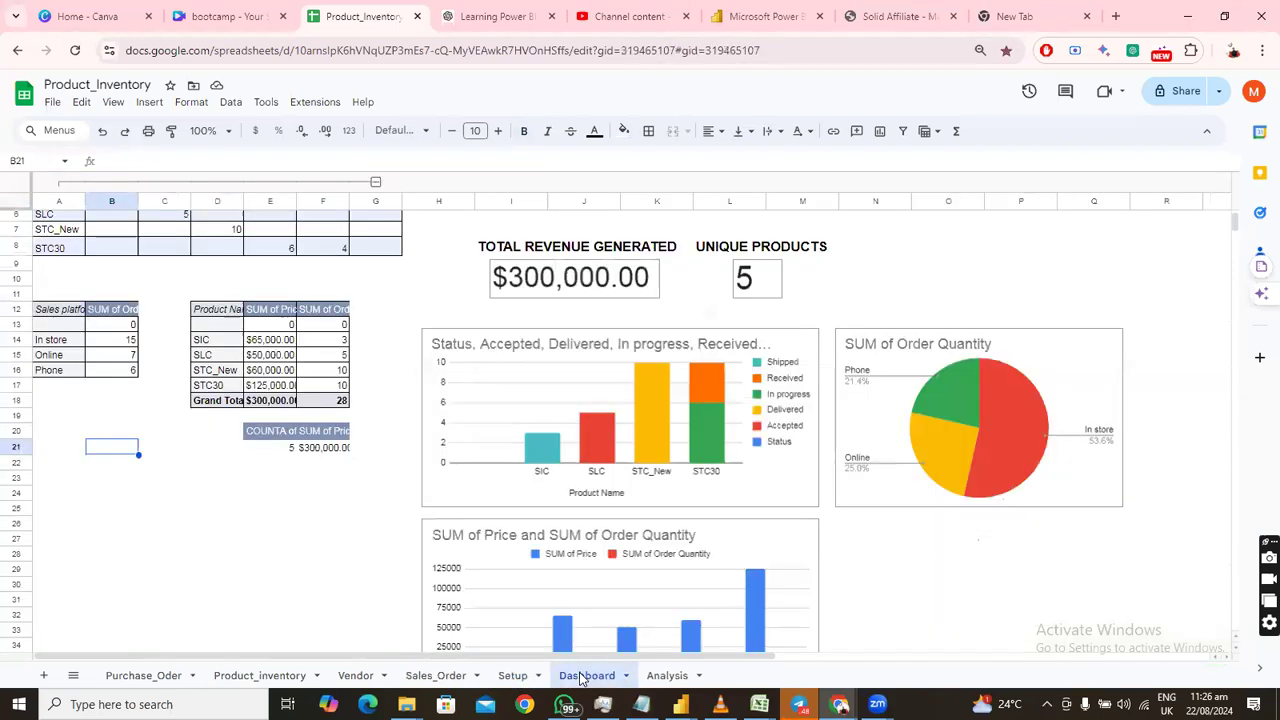
pyautogui.click(144, 676)
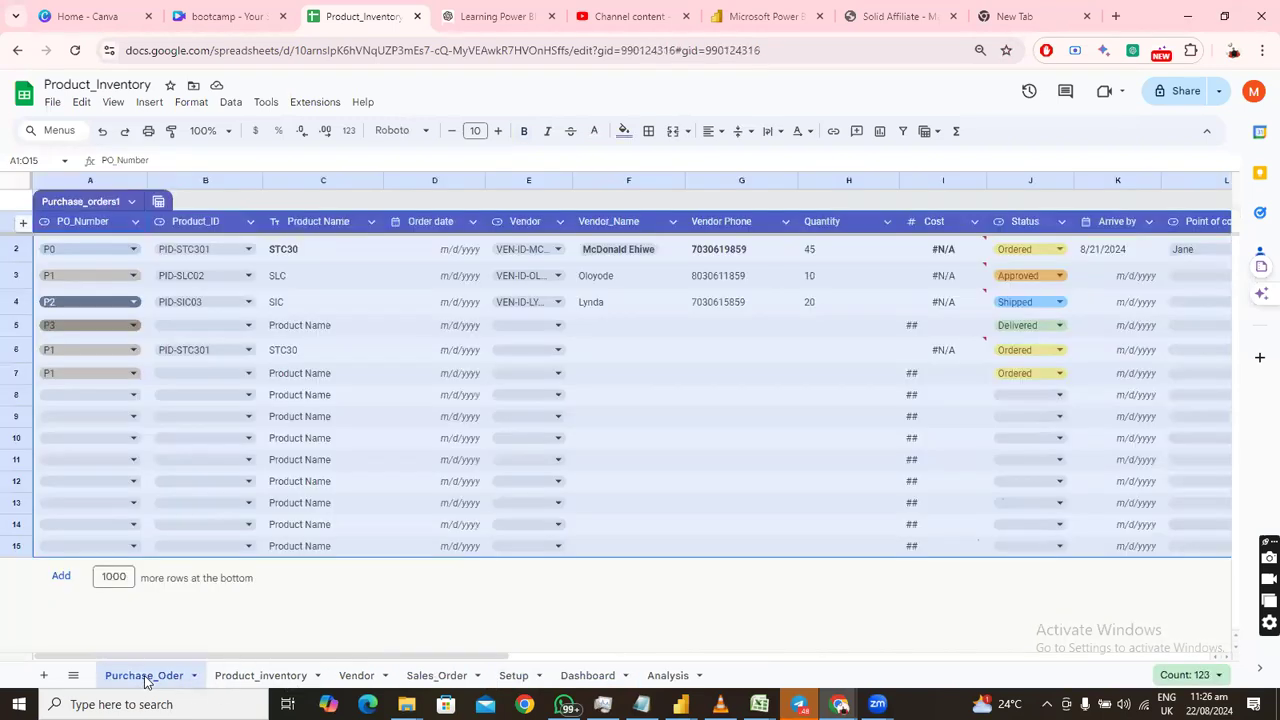
pyautogui.click(484, 604)
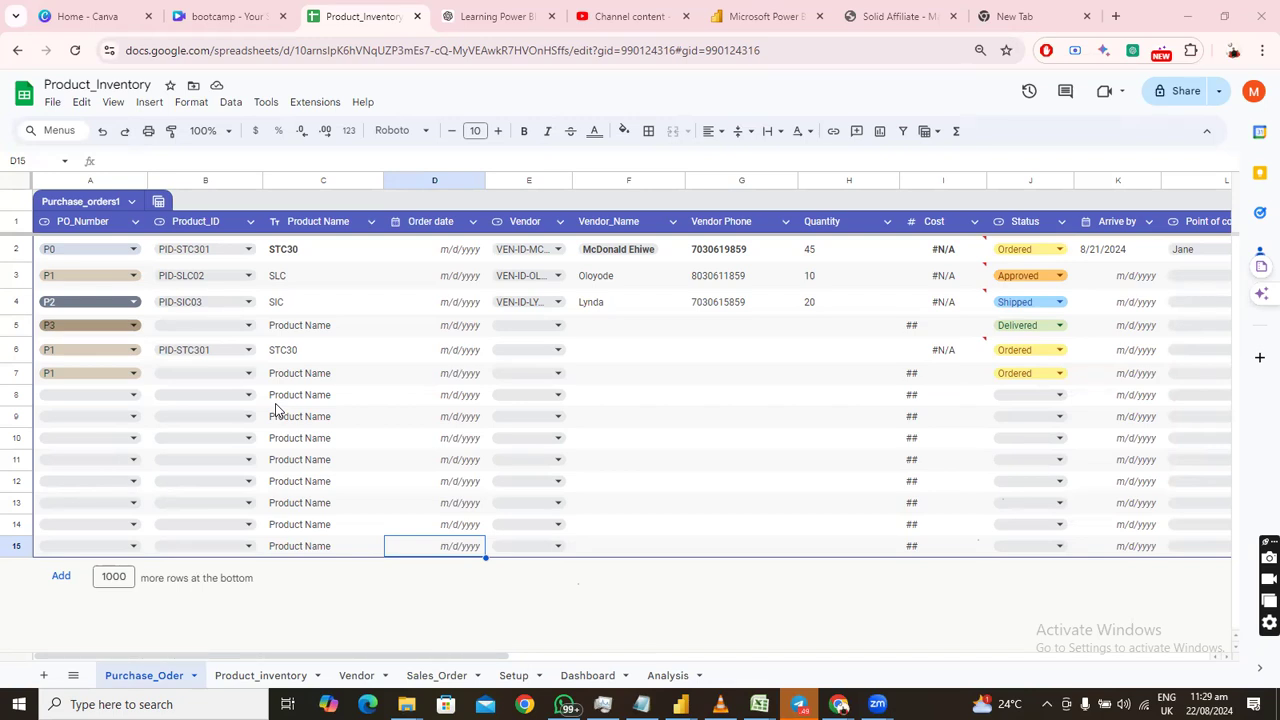
# Examine the first purchase order's Product_ID choices, Product Name formula, order date and point-of-contact choices across the table through to Notes.
pyautogui.click(249, 252)
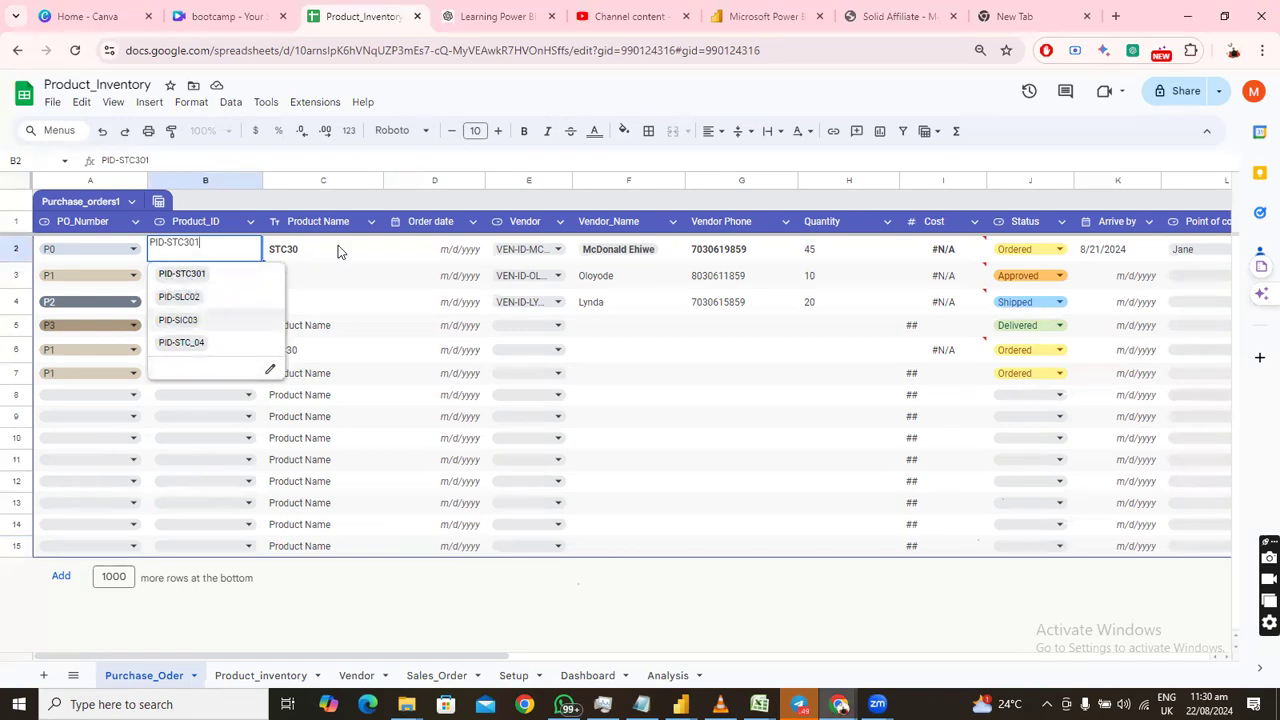
pyautogui.click(364, 248)
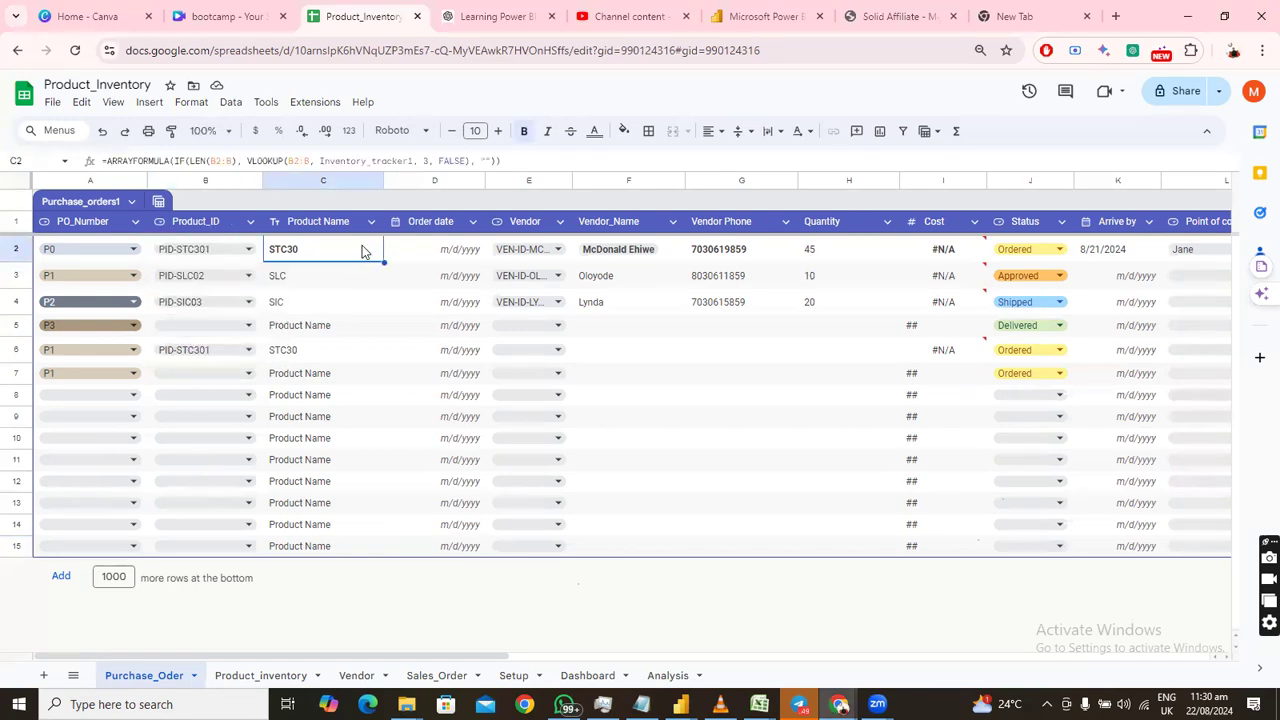
pyautogui.click(457, 255)
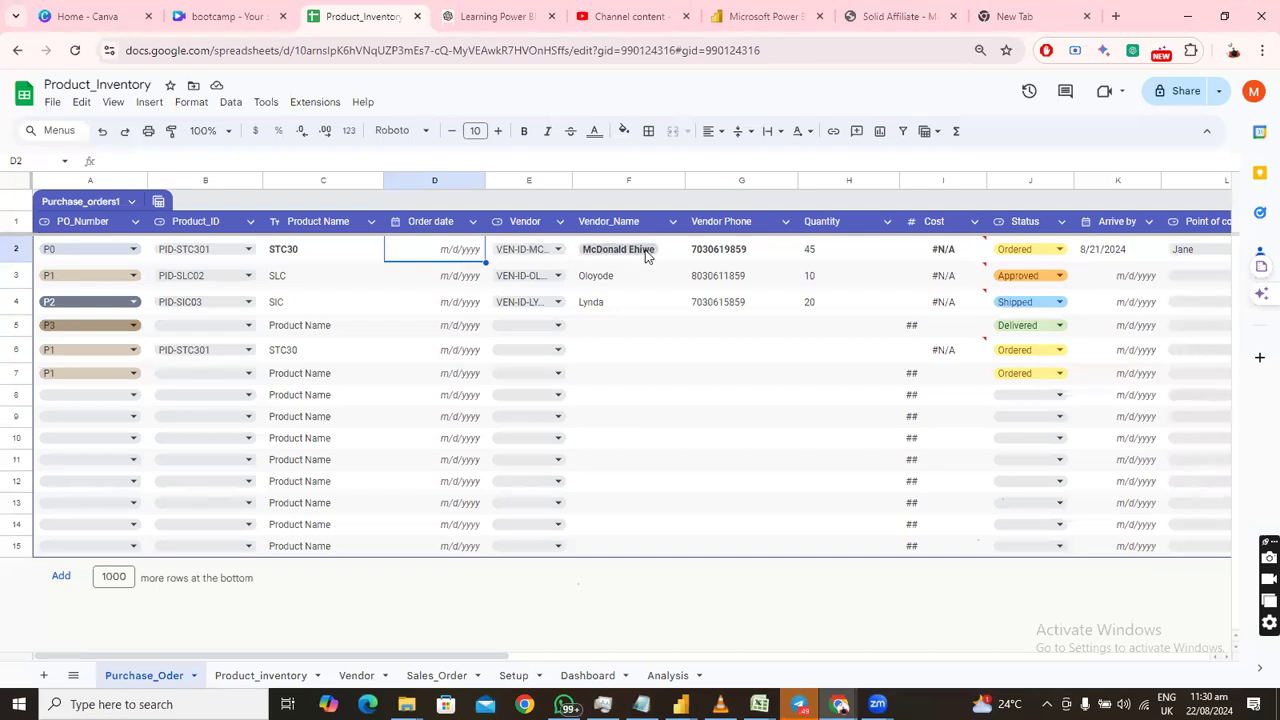
pyautogui.moveTo(645, 256)
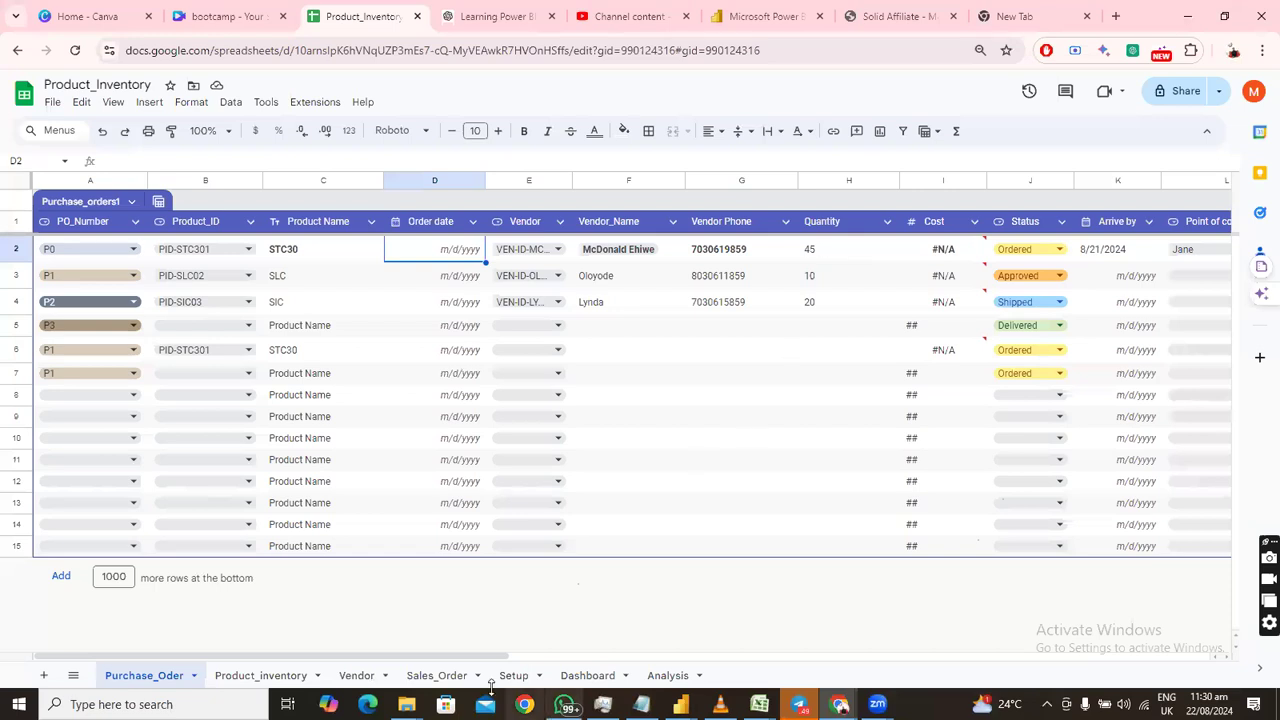
pyautogui.moveTo(484, 660); pyautogui.dragTo(717, 646)
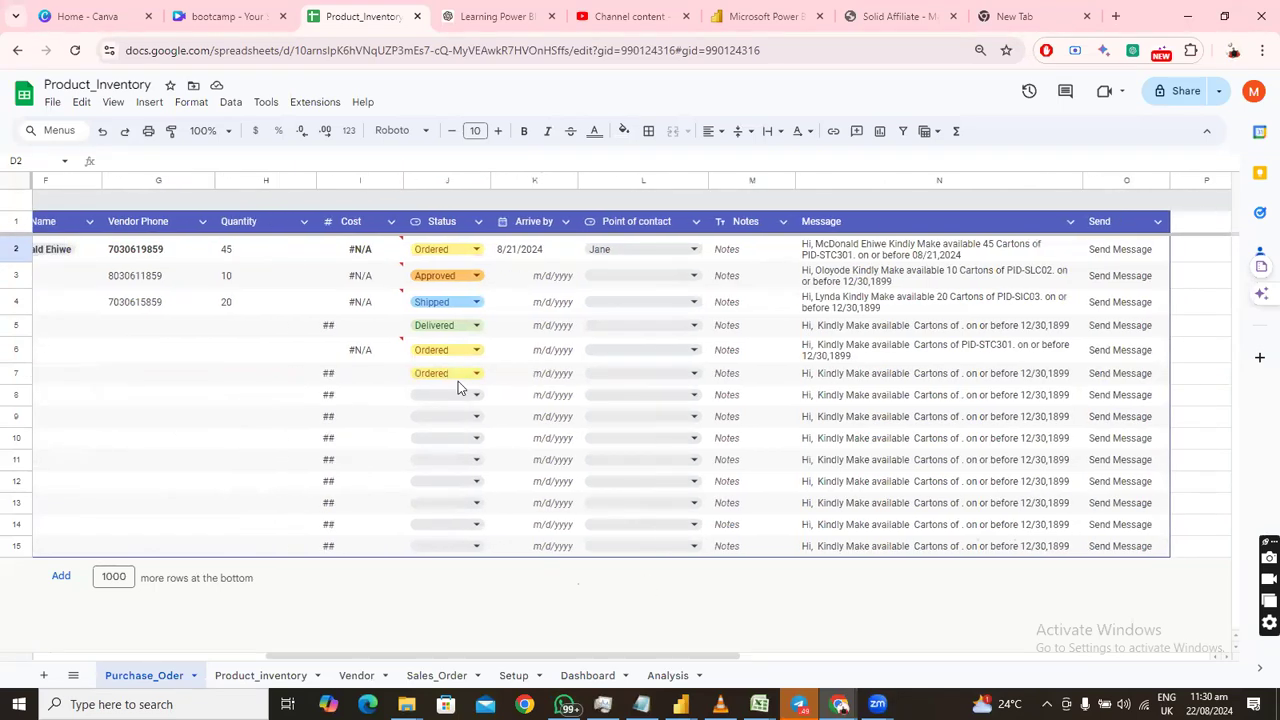
pyautogui.moveTo(365, 252)
pyautogui.click(698, 253)
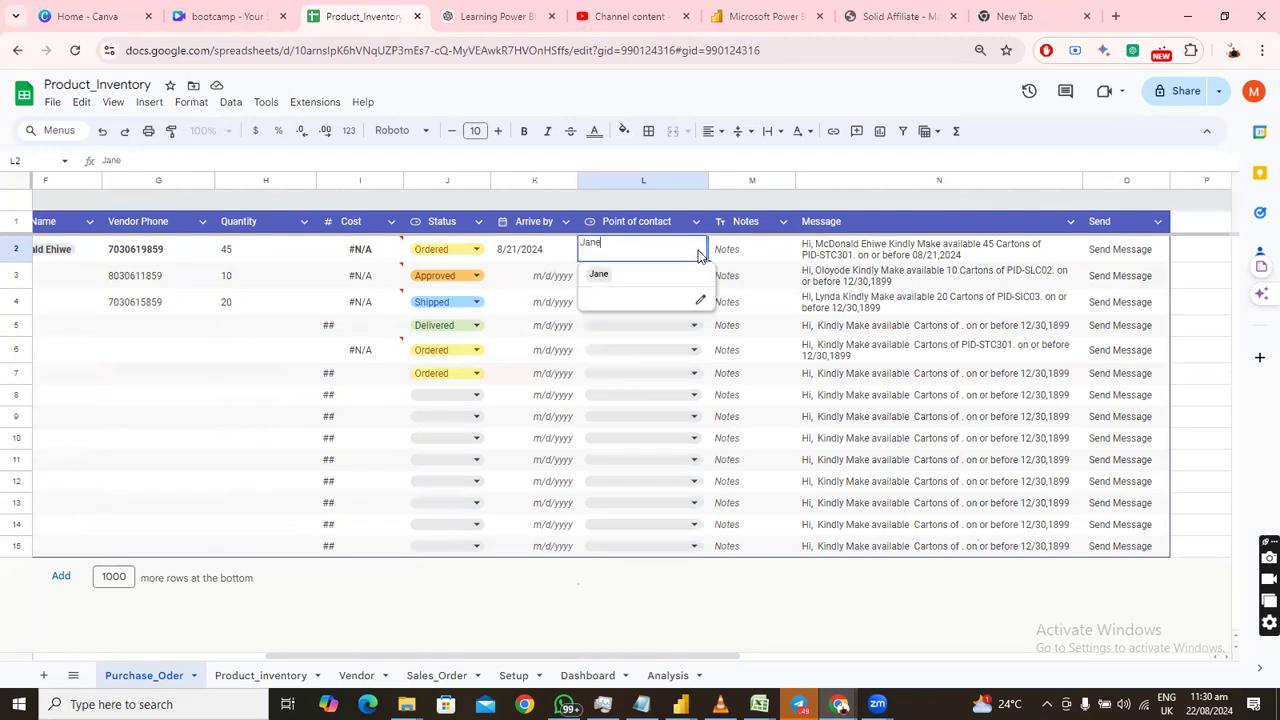
pyautogui.click(752, 258)
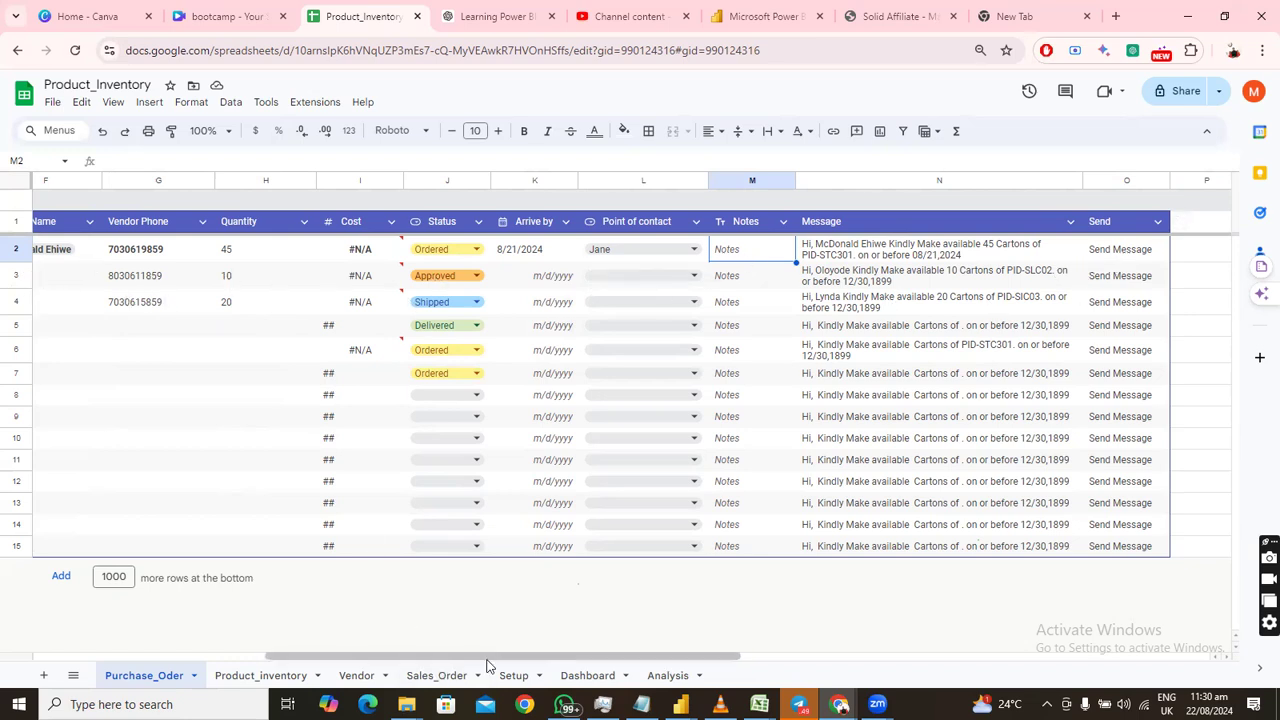
# Examine the Message column's text formula and the first order's Vendor Phone lookup formula in the purchase orders table.
pyautogui.moveTo(494, 660); pyautogui.dragTo(5, 440)
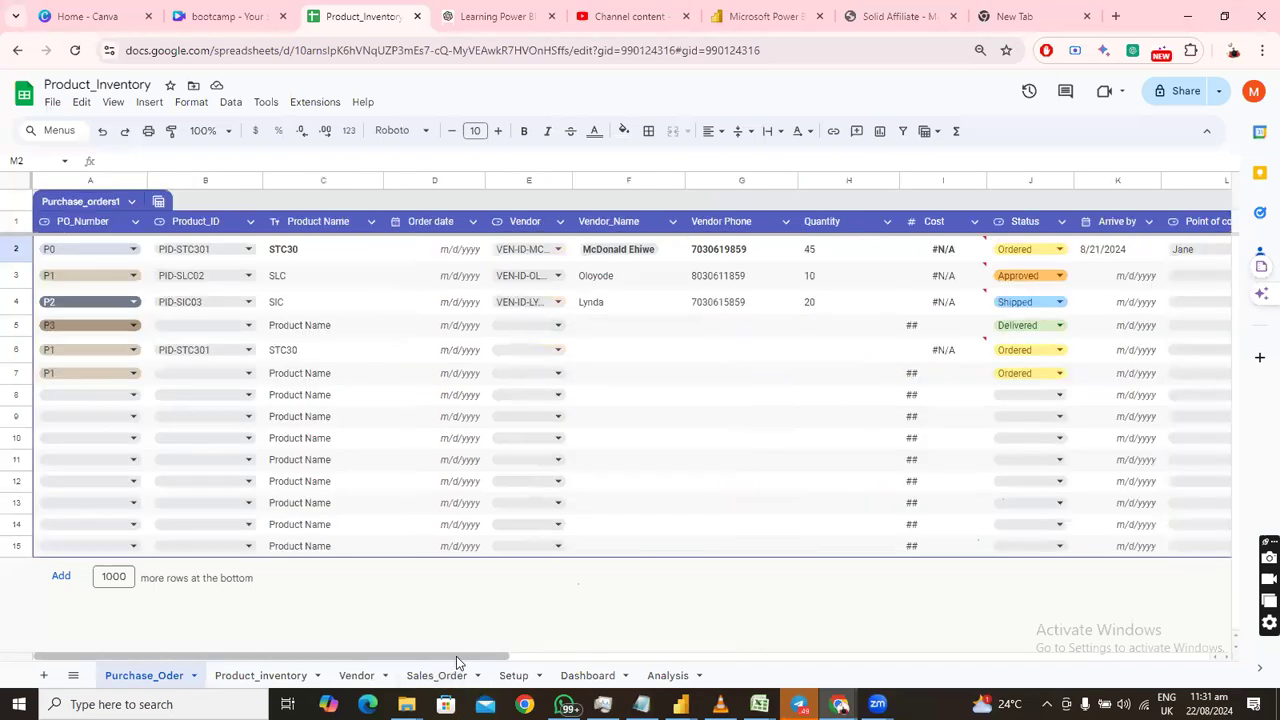
pyautogui.moveTo(451, 663); pyautogui.dragTo(795, 658)
pyautogui.hscroll(5, 795, 658)
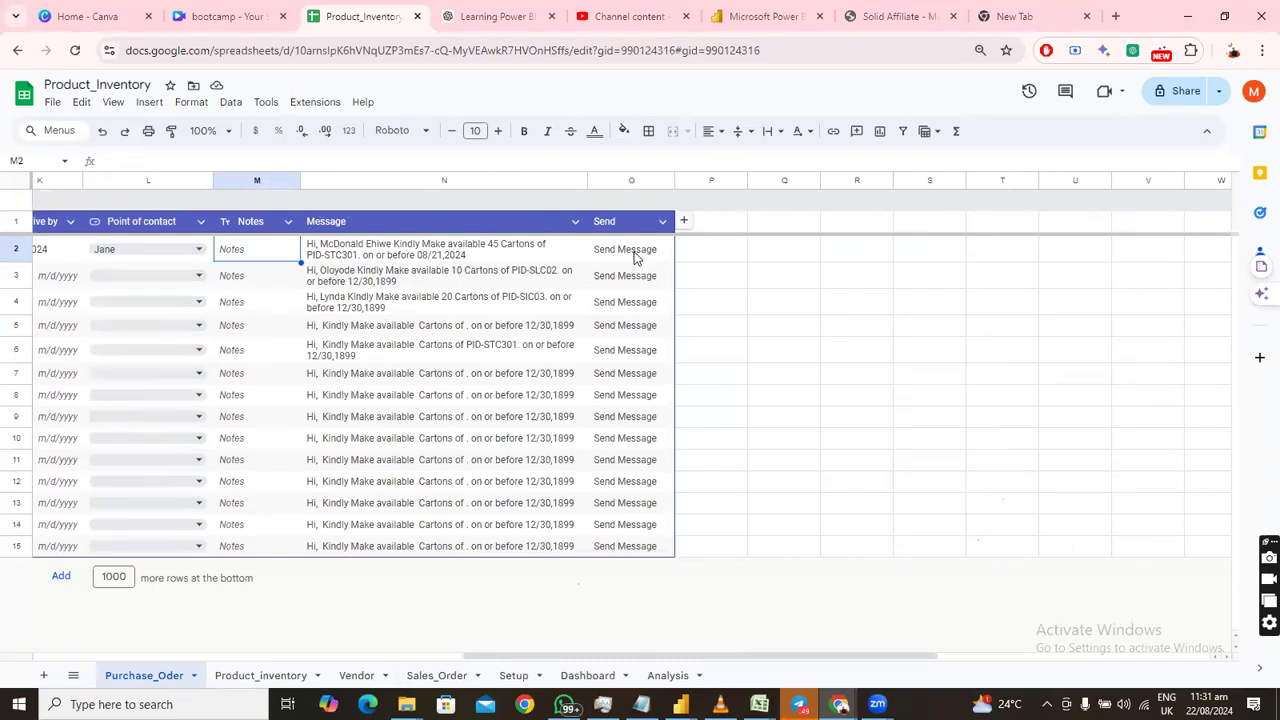
pyautogui.click(437, 182)
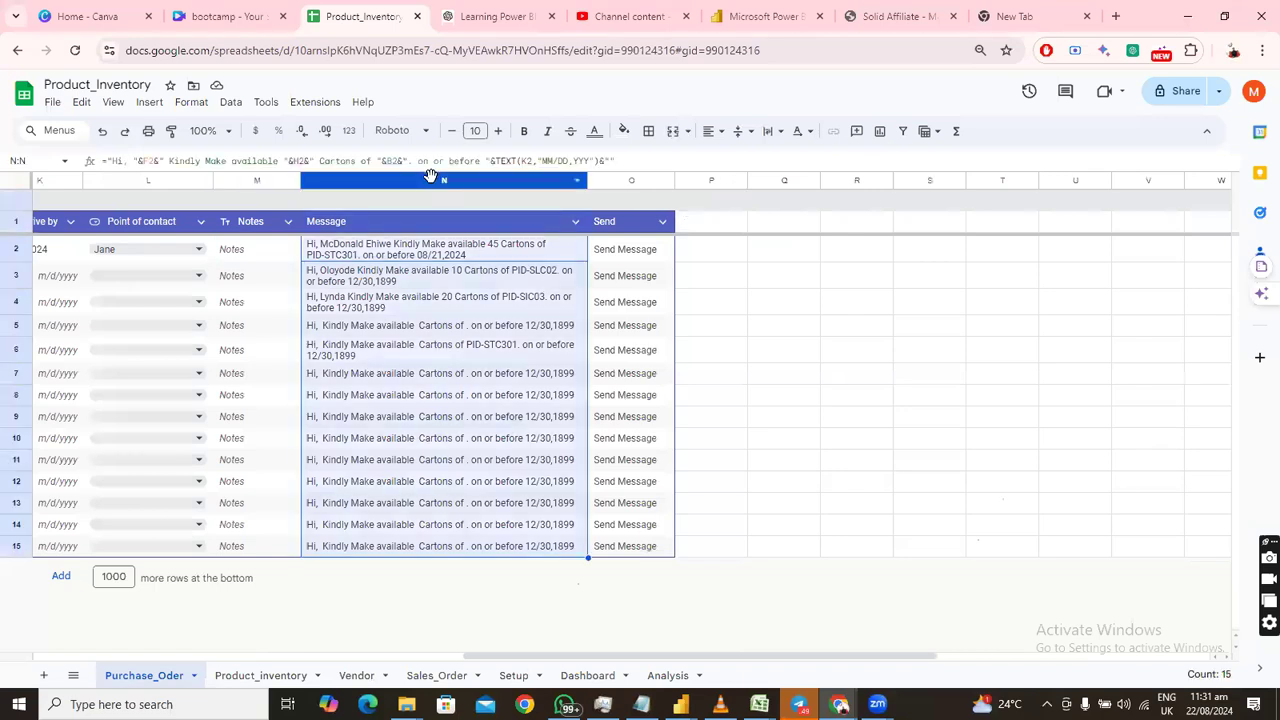
pyautogui.moveTo(614, 660); pyautogui.dragTo(321, 663)
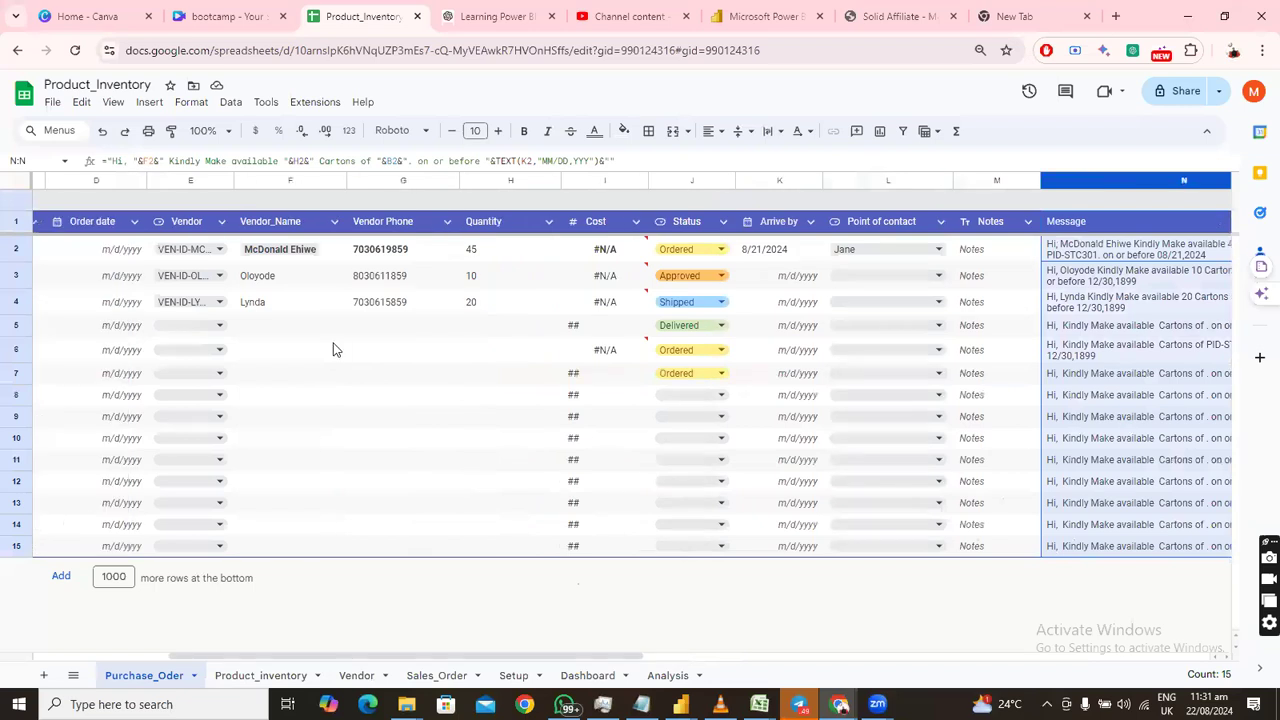
pyautogui.click(390, 253)
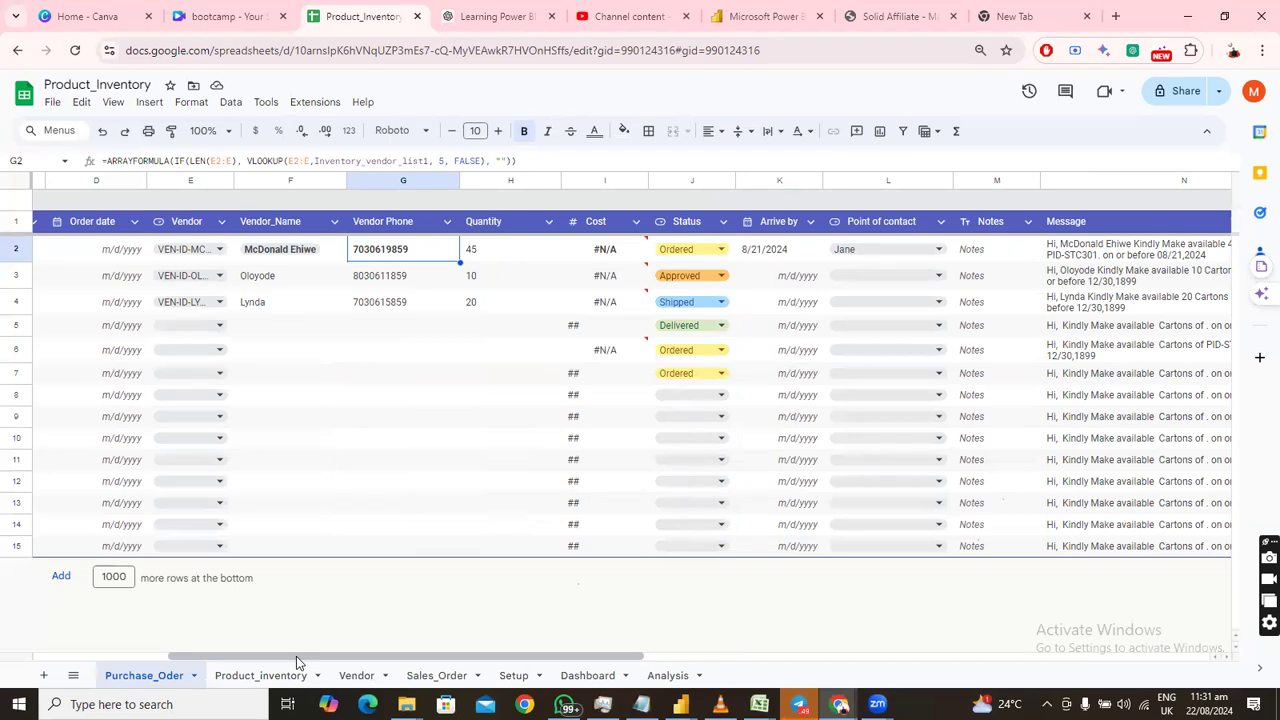
# Open the Product_inventory sheet and review its columns through to Current Stock Level.
pyautogui.click(259, 679)
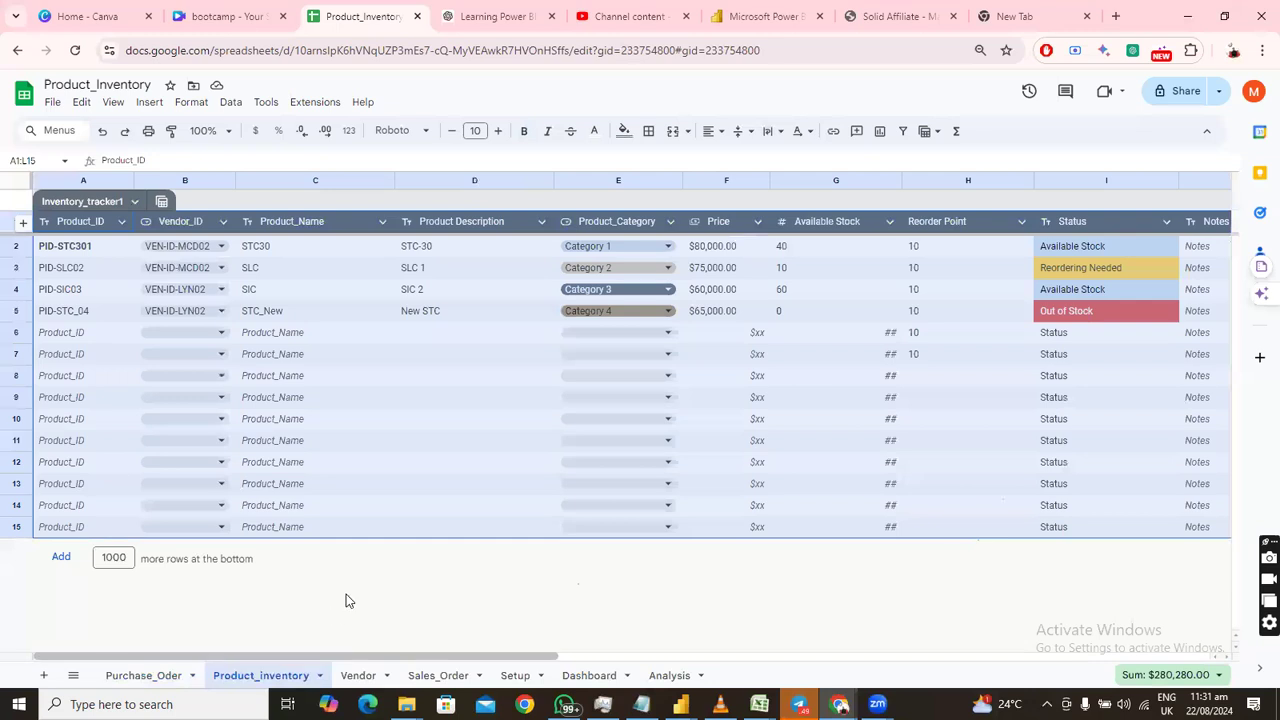
pyautogui.click(346, 594)
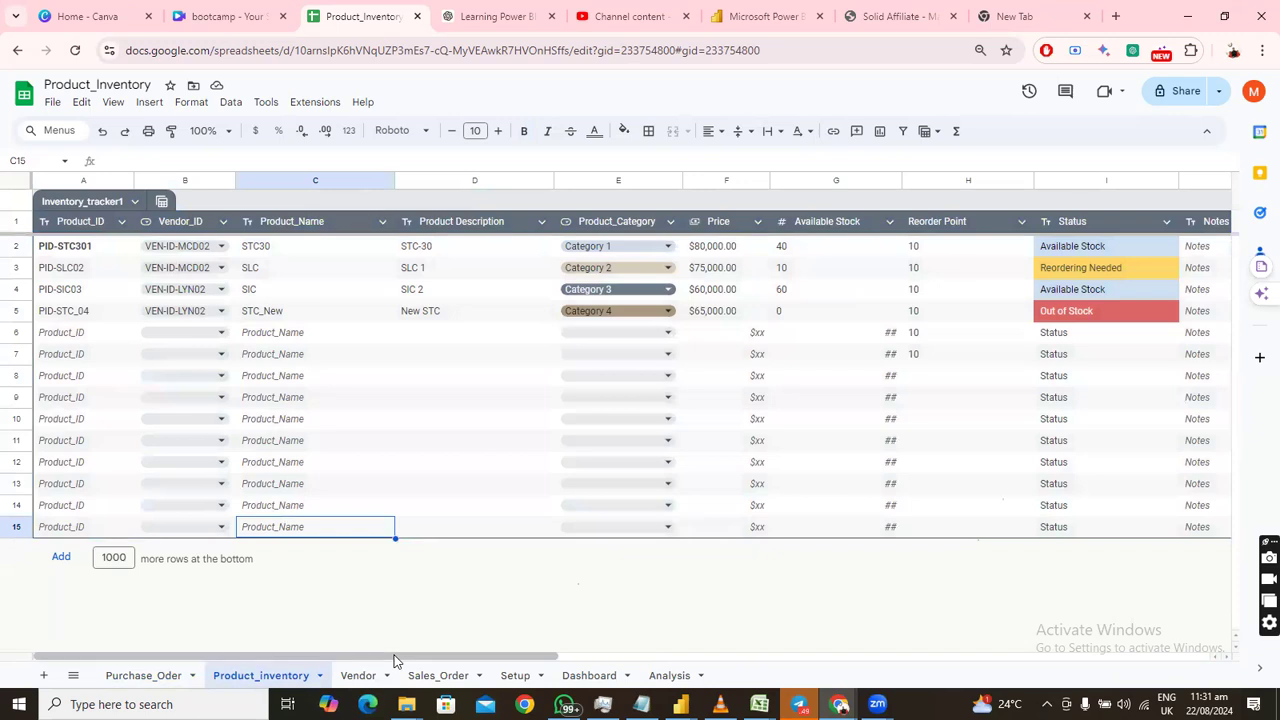
pyautogui.moveTo(470, 660); pyautogui.dragTo(300, 660)
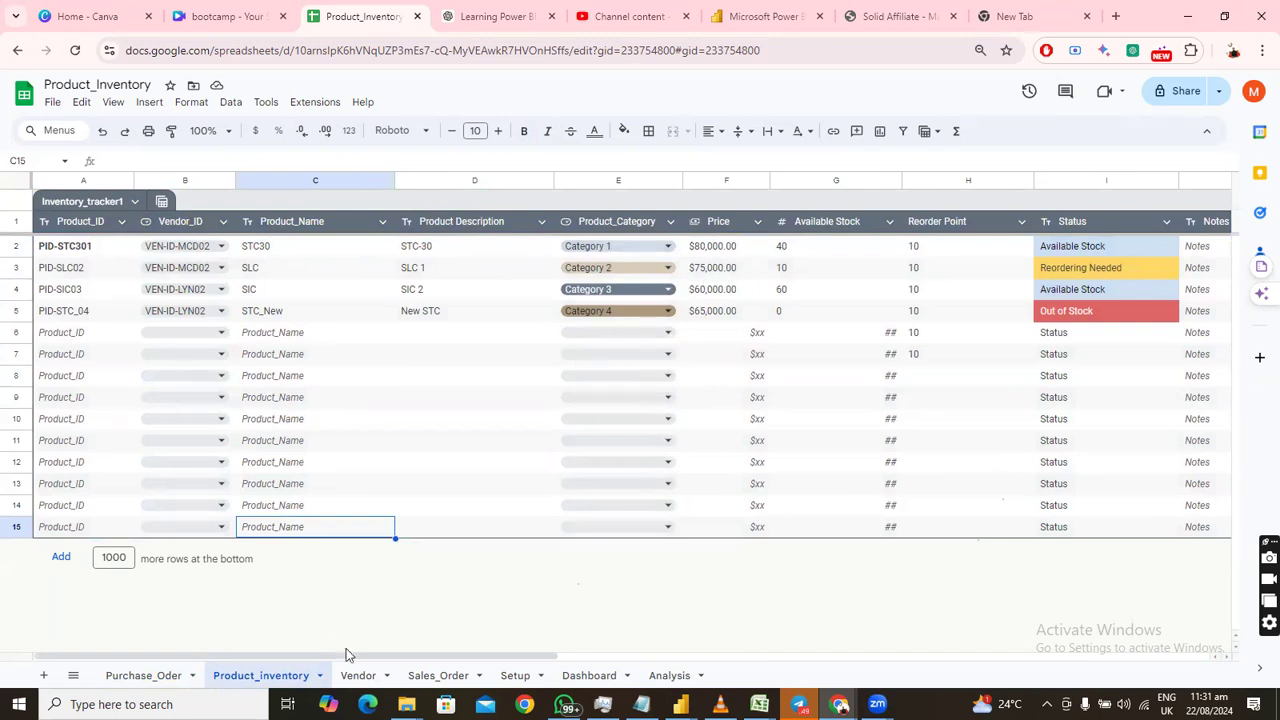
pyautogui.moveTo(351, 657); pyautogui.dragTo(580, 652)
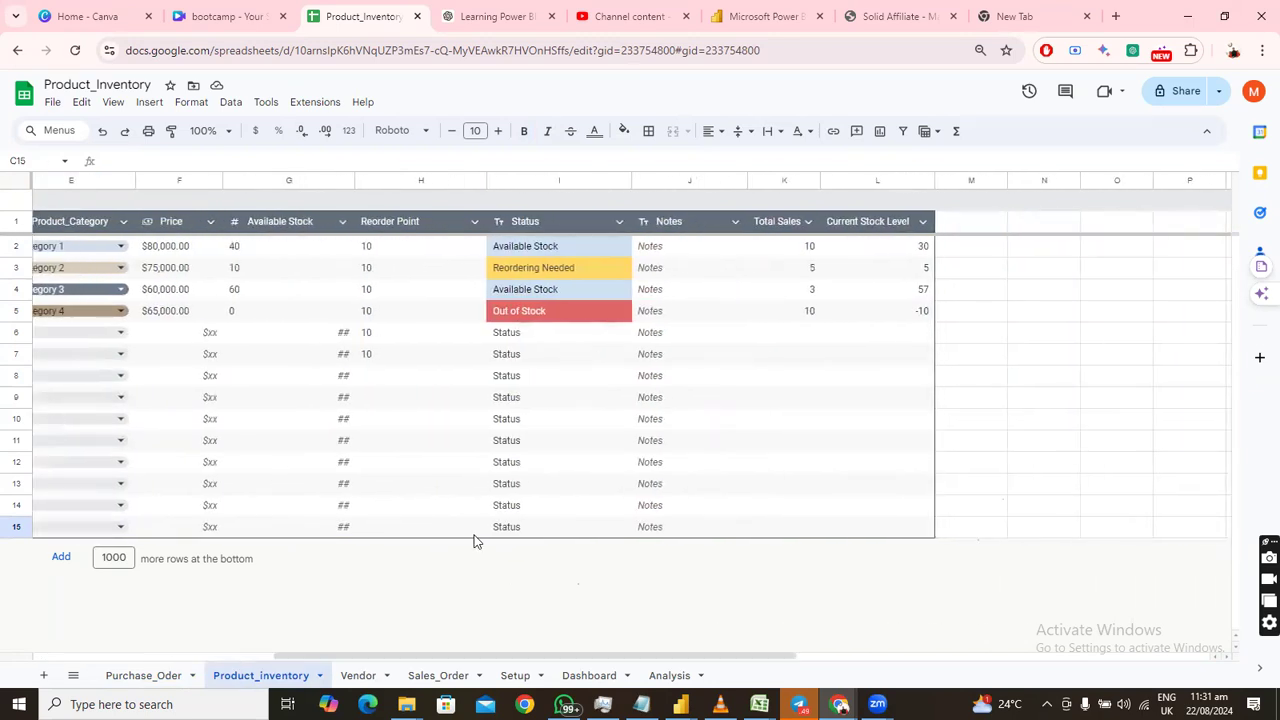
# Inspect the inventory table's Status formula and the first product's available stock, category choices and reorder point.
pyautogui.click(262, 253)
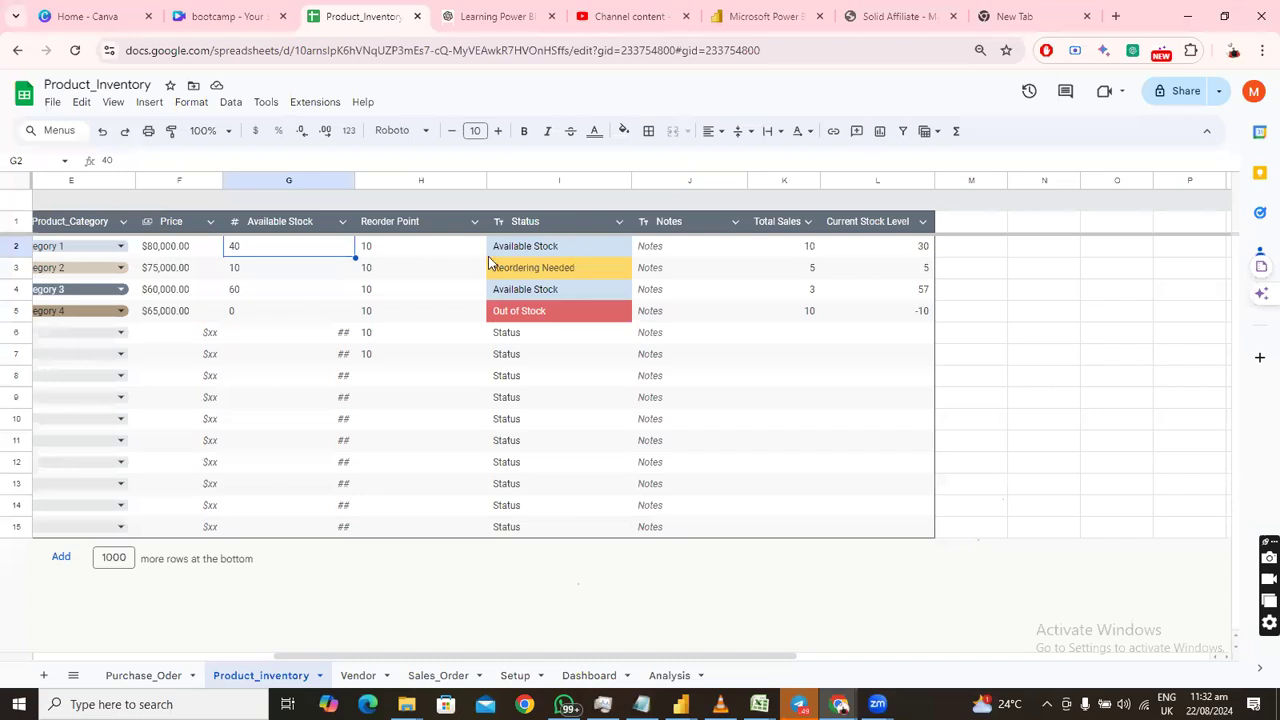
pyautogui.click(549, 182)
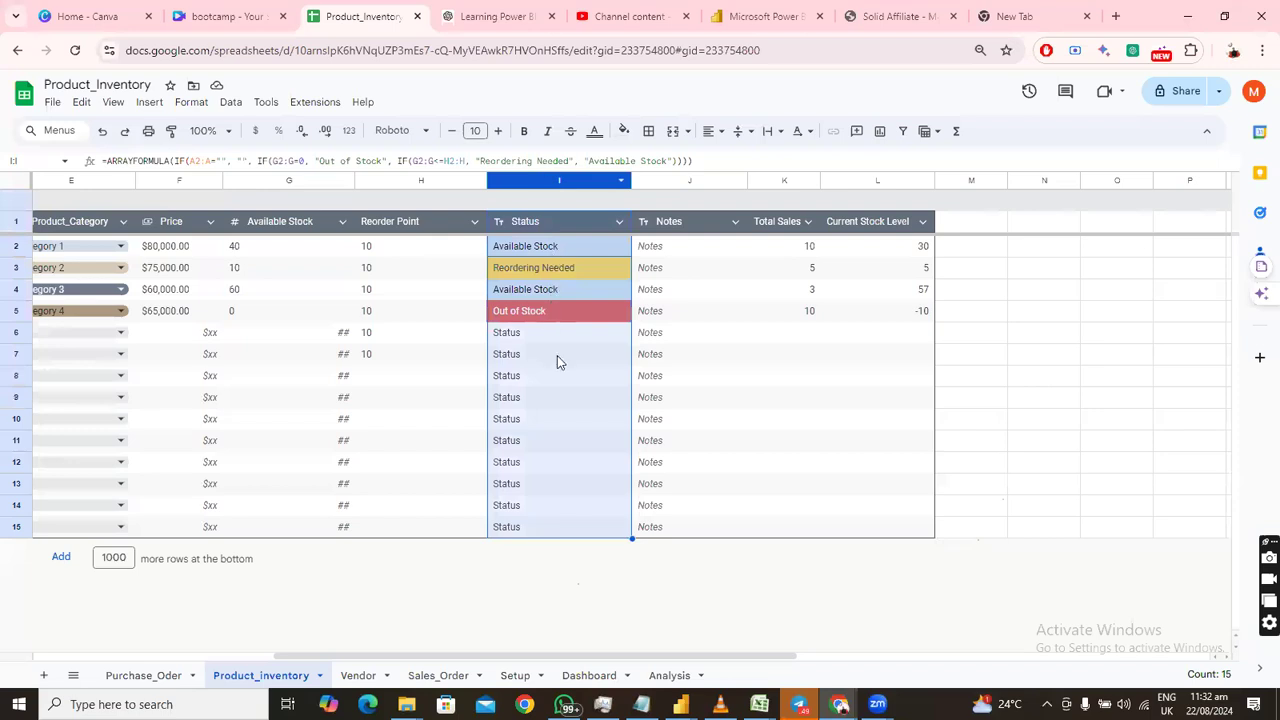
pyautogui.click(740, 403)
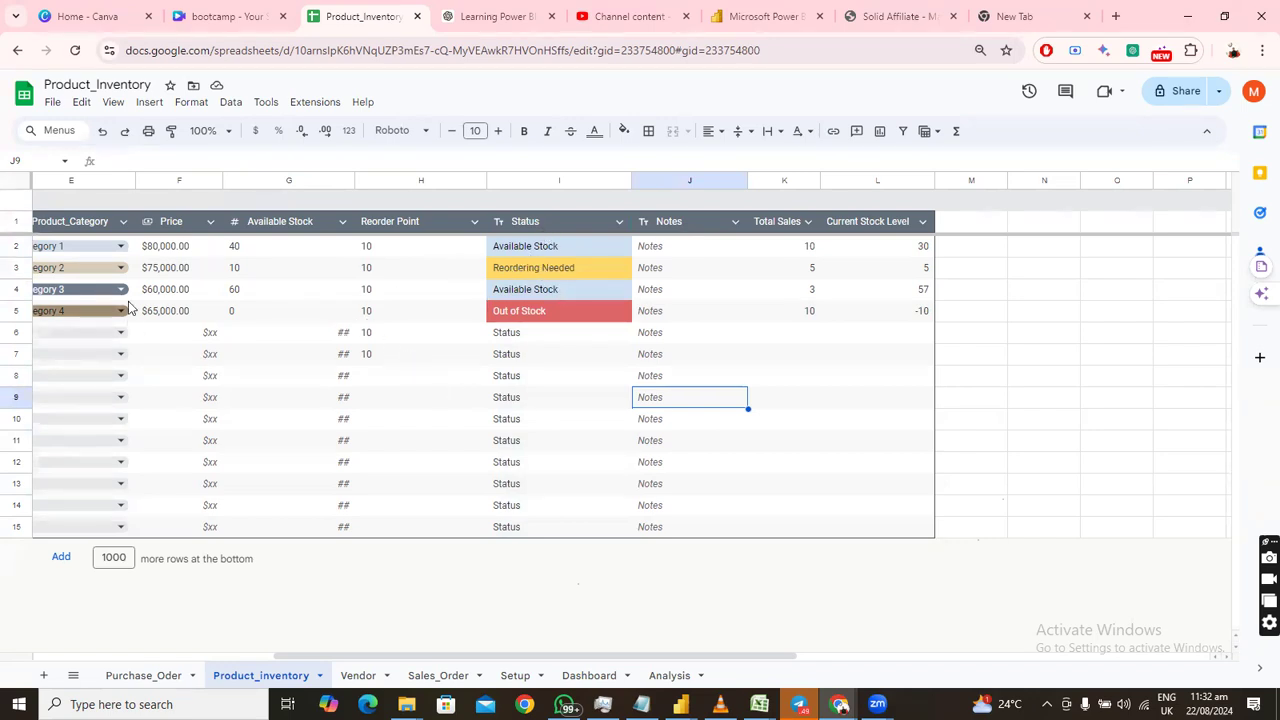
pyautogui.click(119, 249)
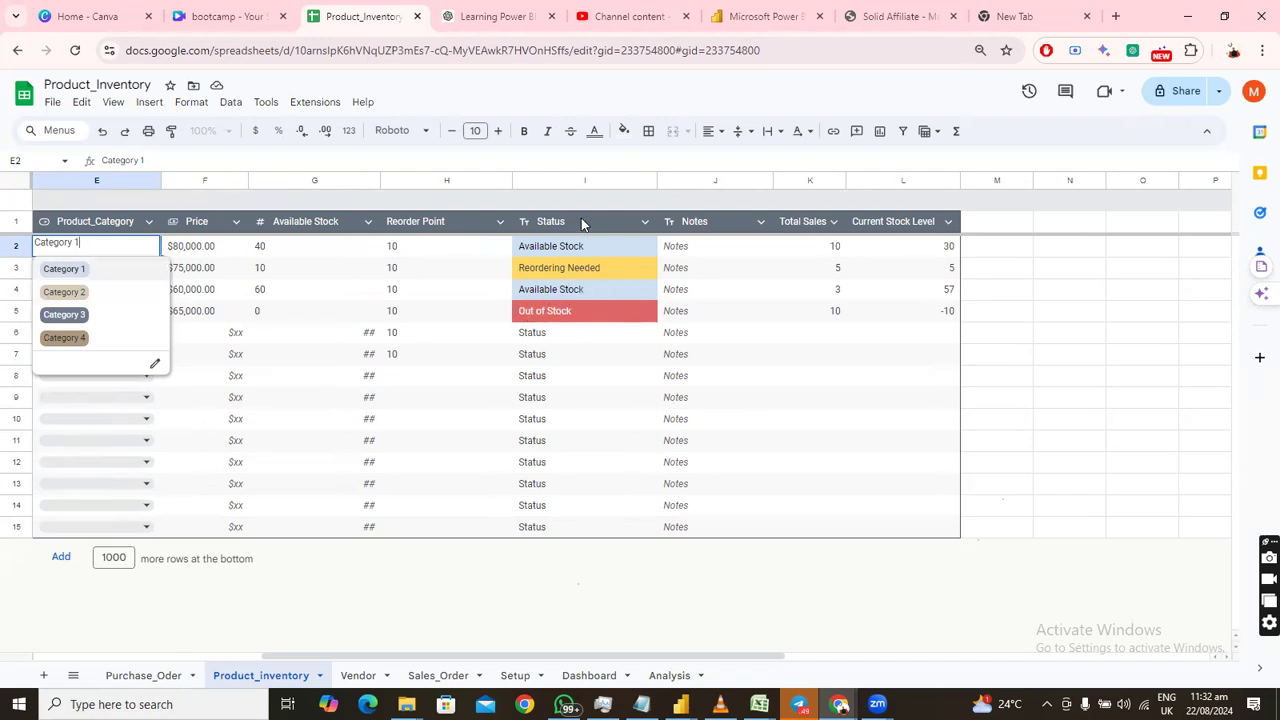
pyautogui.click(582, 182)
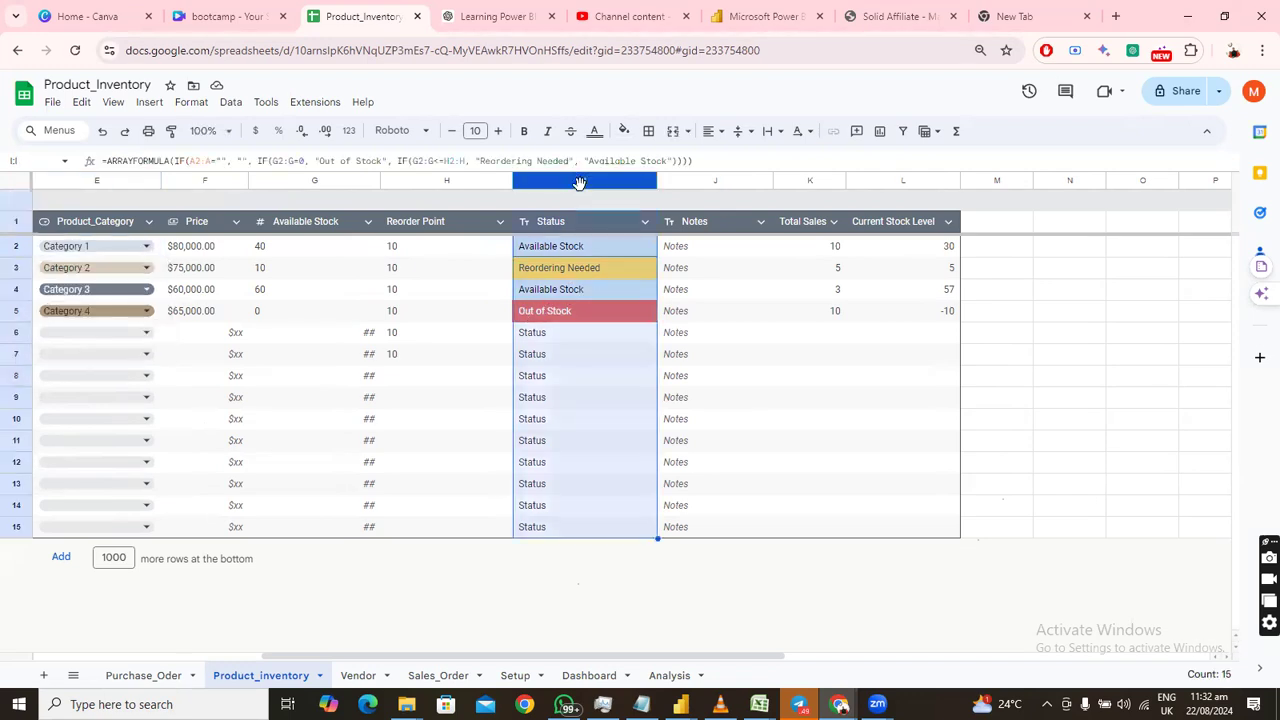
pyautogui.click(568, 250)
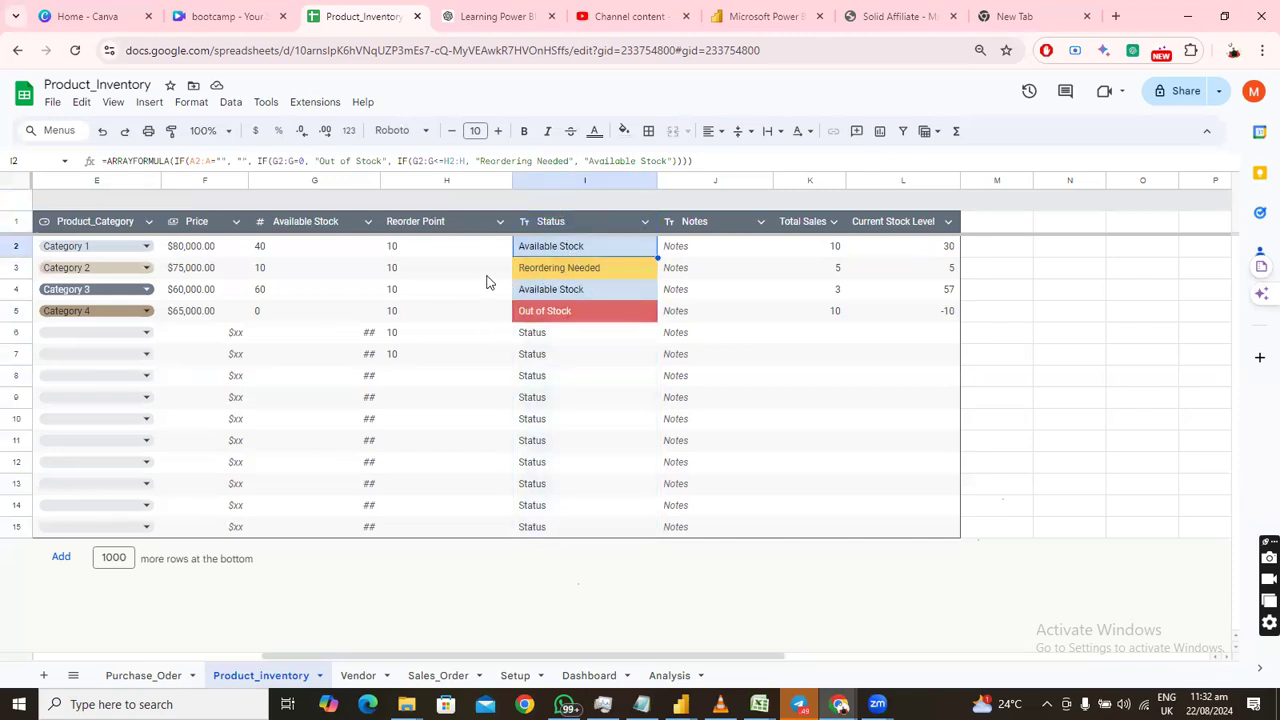
pyautogui.click(405, 252)
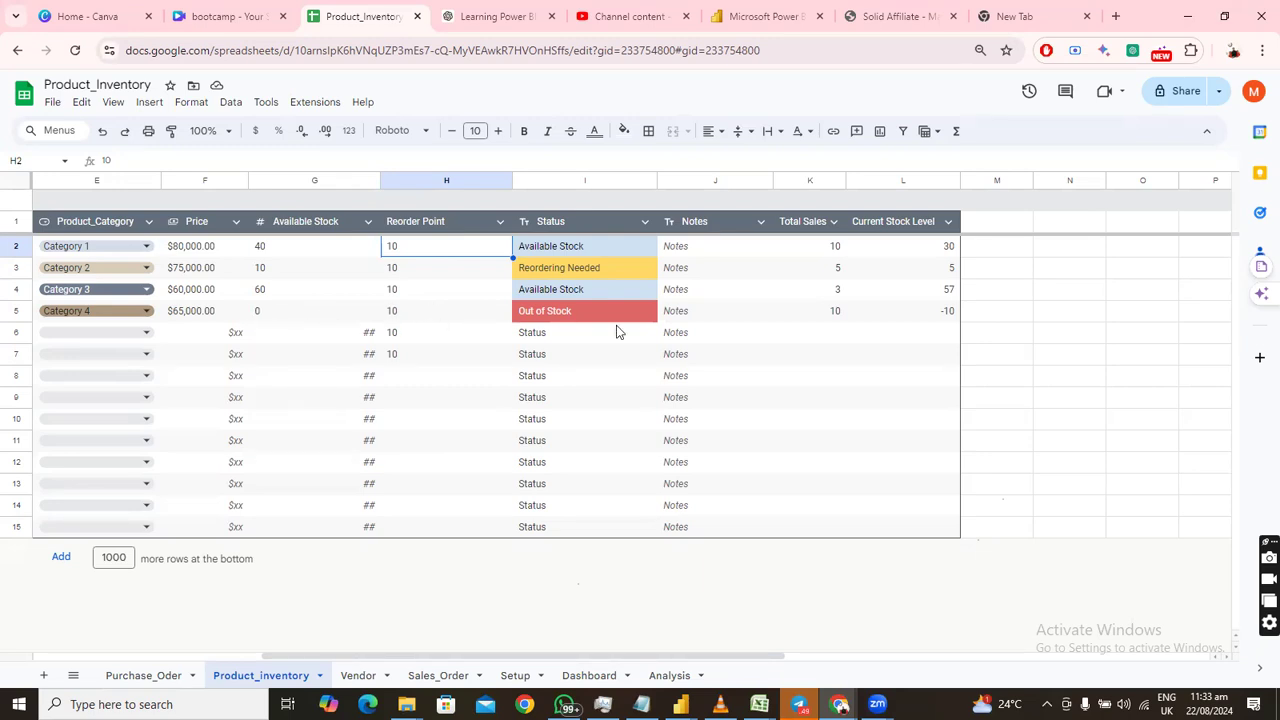
# Set the first product's Available Stock to 5.
pyautogui.click(272, 250)
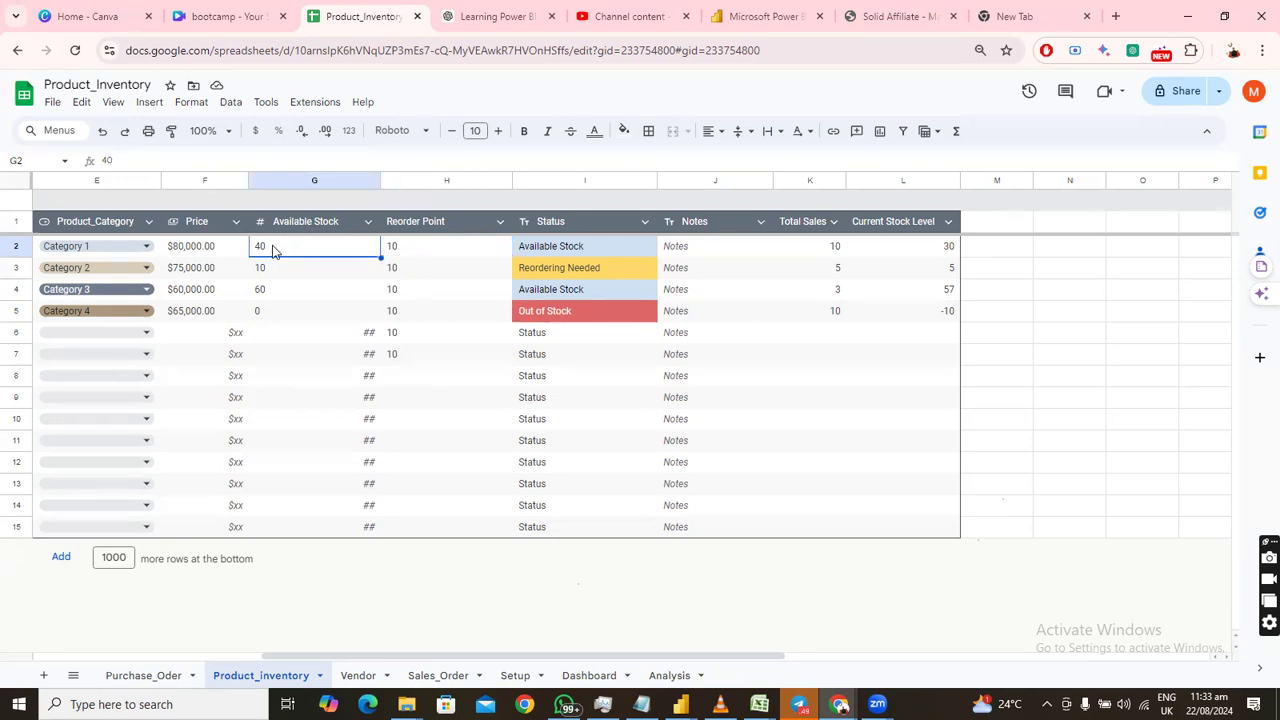
pyautogui.write('5')
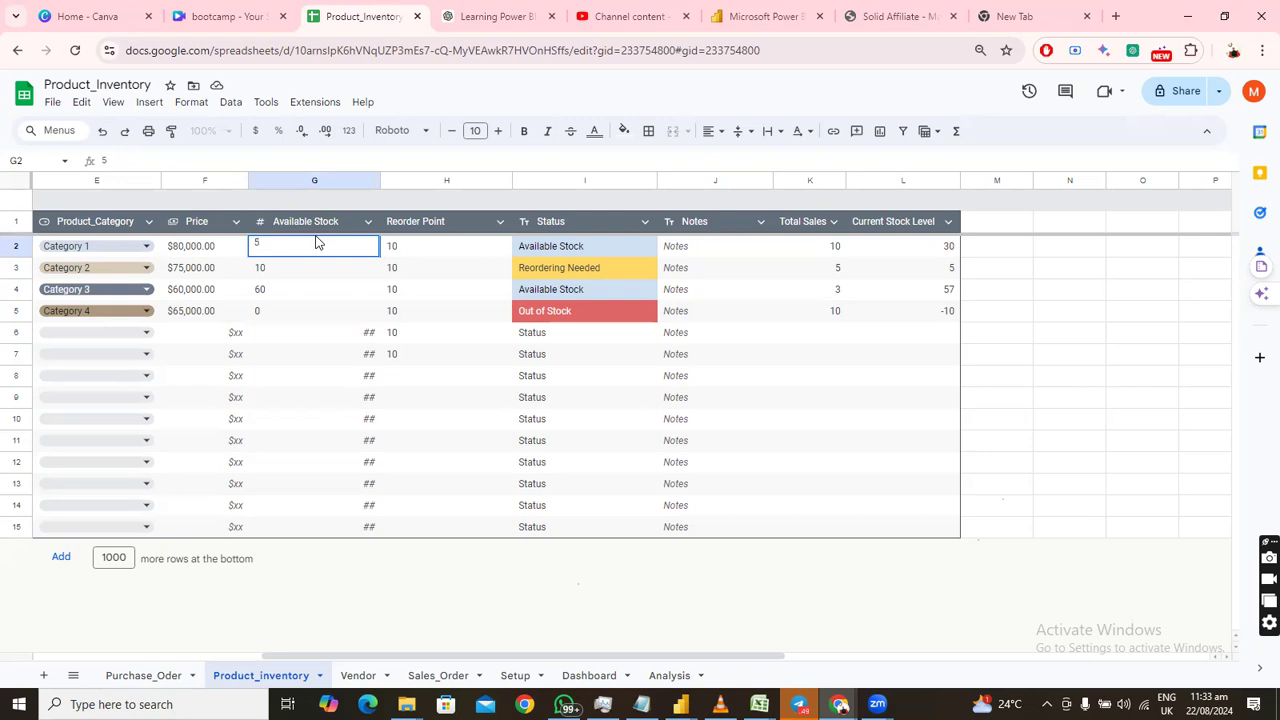
pyautogui.press('Return')
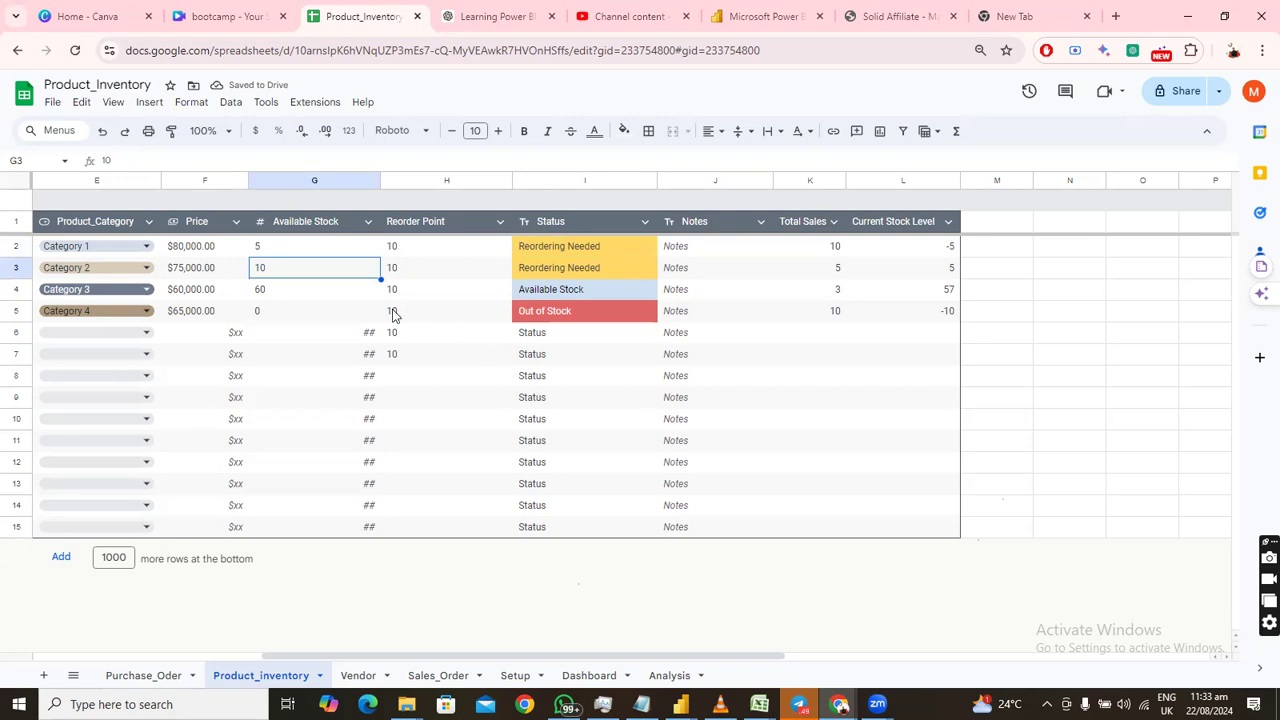
# Set the Category 4 product's Available Stock to 11 and check the Status of all four products.
pyautogui.click(268, 315)
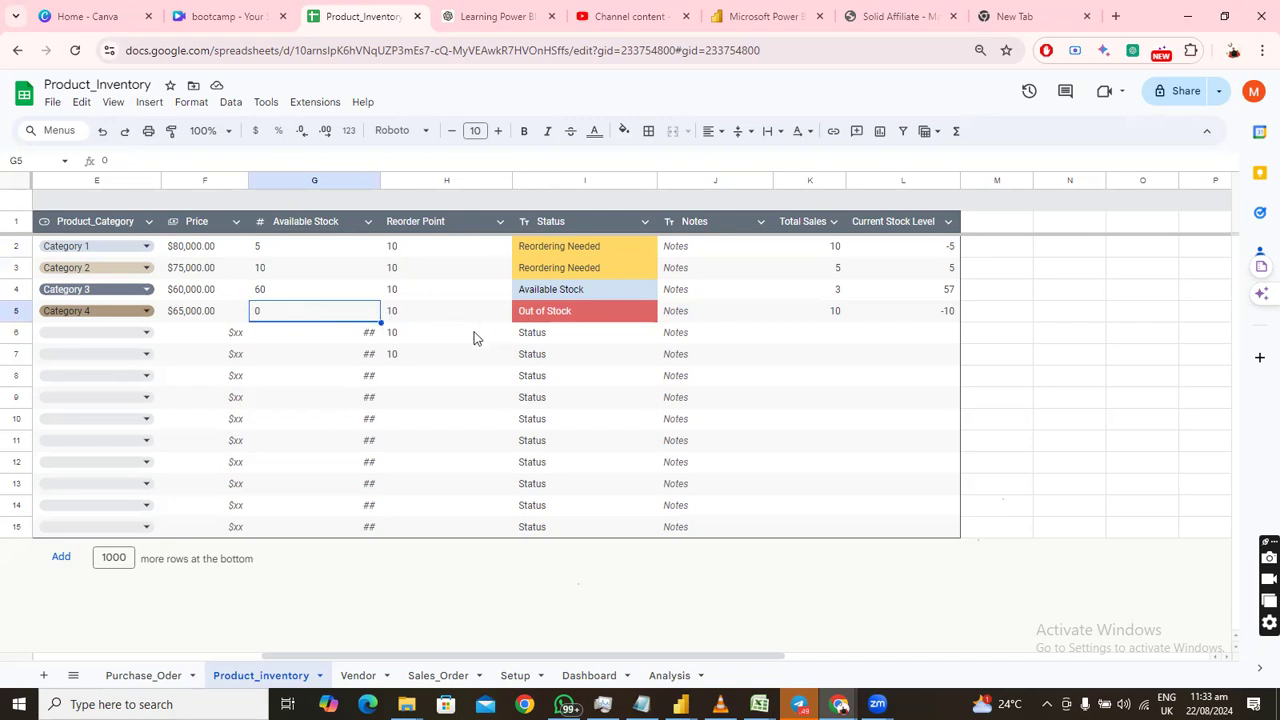
pyautogui.write('11')
pyautogui.press('Return')
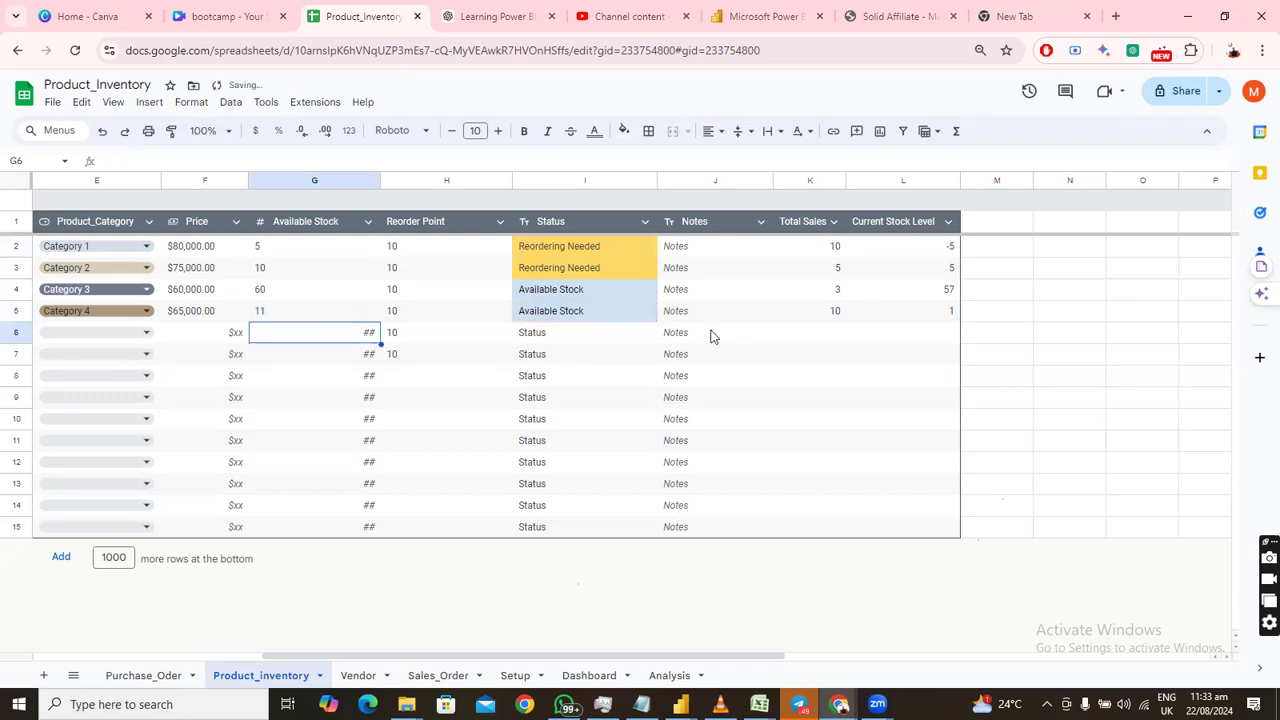
pyautogui.click(583, 316)
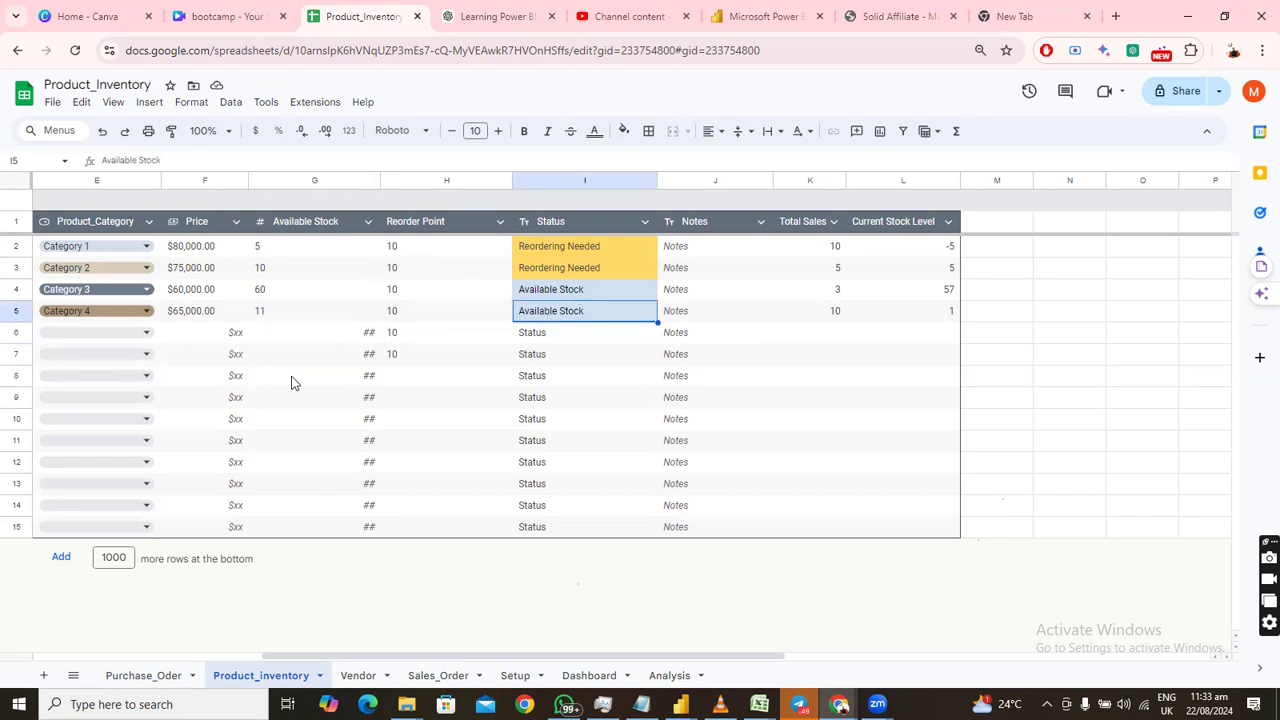
pyautogui.click(586, 246)
pyautogui.click(593, 270)
pyautogui.click(593, 289)
pyautogui.click(594, 311)
# Change the first product's Available Stock to 0.
pyautogui.click(262, 252)
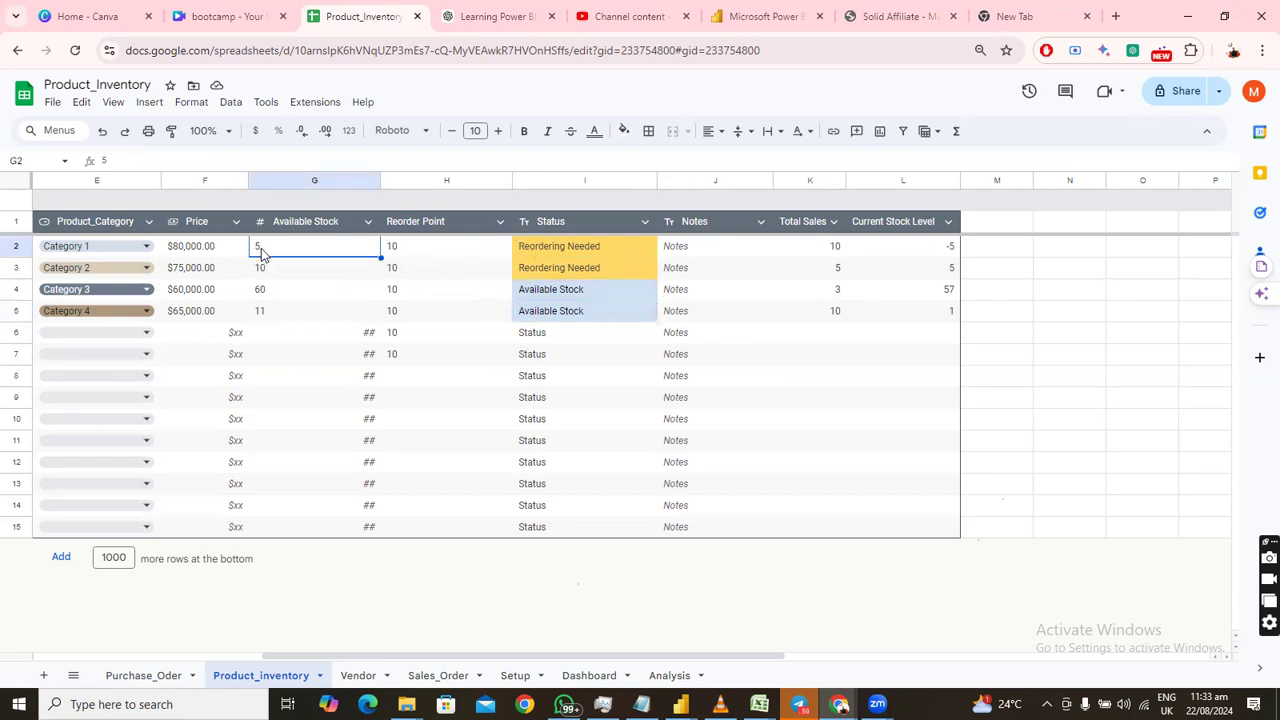
pyautogui.write('0')
pyautogui.press('Return')
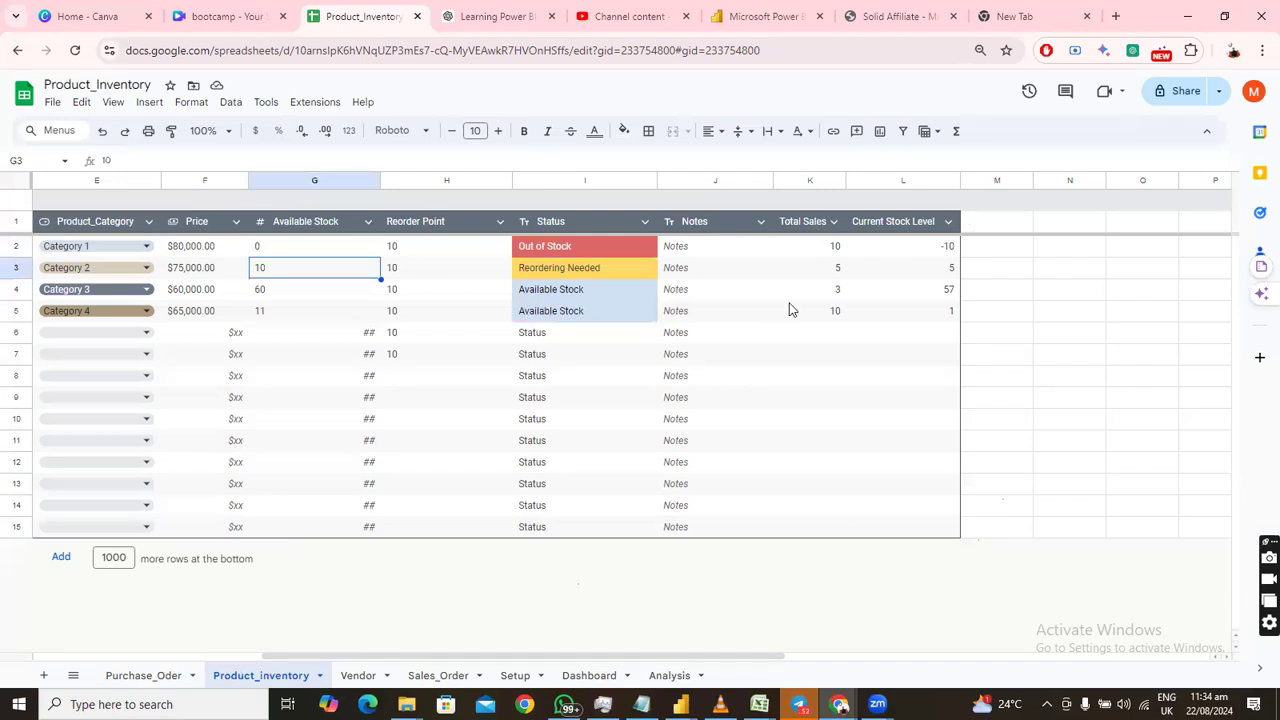
# Open the Sales_Order sheet and review its columns and the order quantities of the first four orders.
pyautogui.click(434, 679)
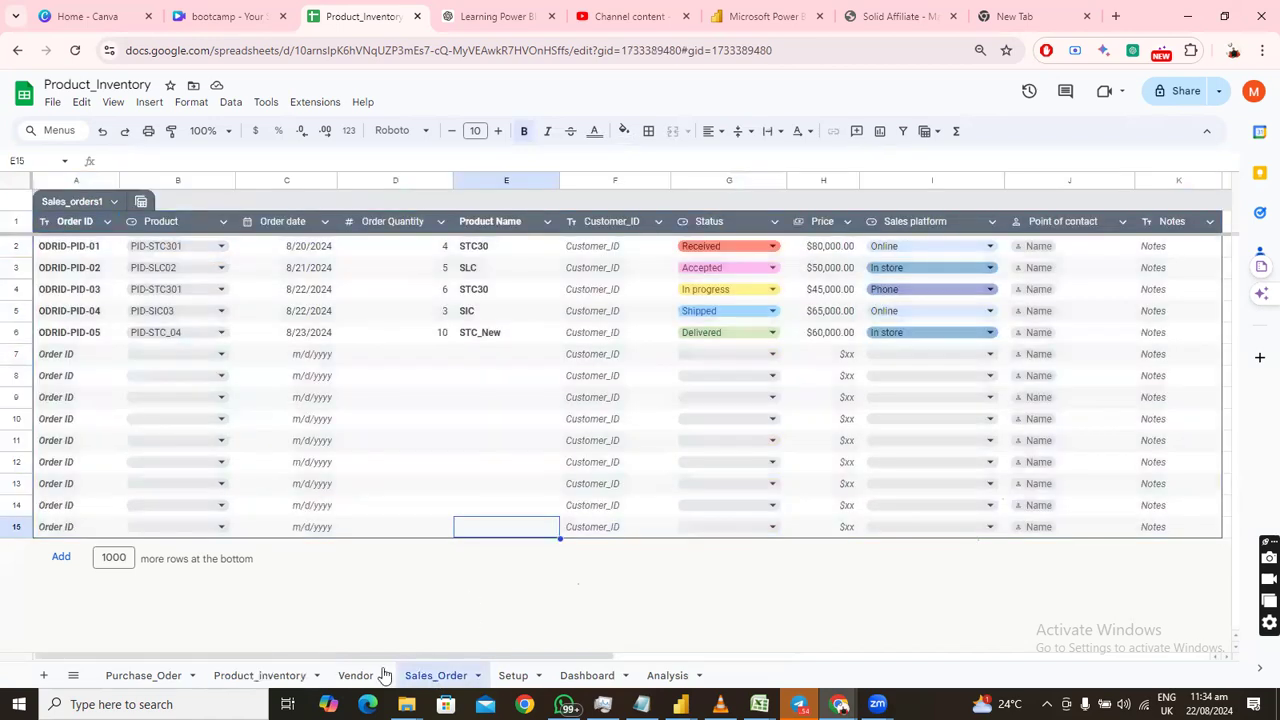
pyautogui.moveTo(352, 662); pyautogui.dragTo(247, 655)
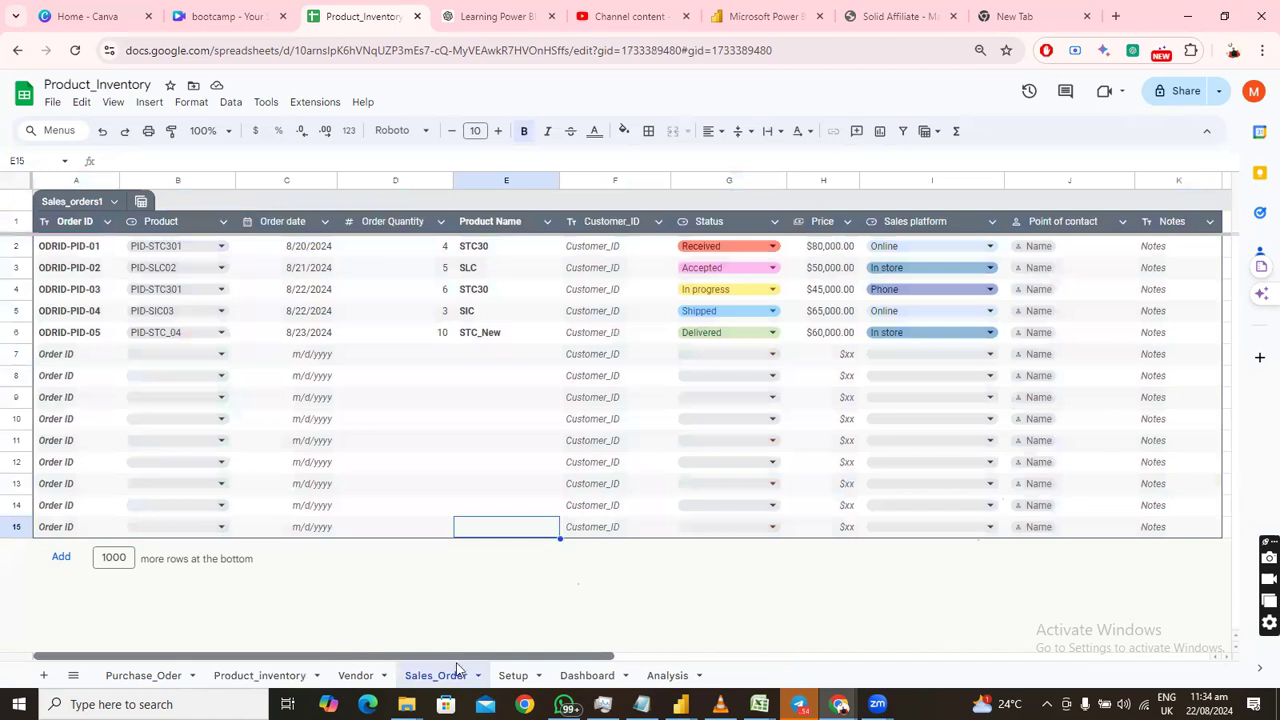
pyautogui.hscroll(3, 480, 670)
pyautogui.hscroll(-3, 420, 672)
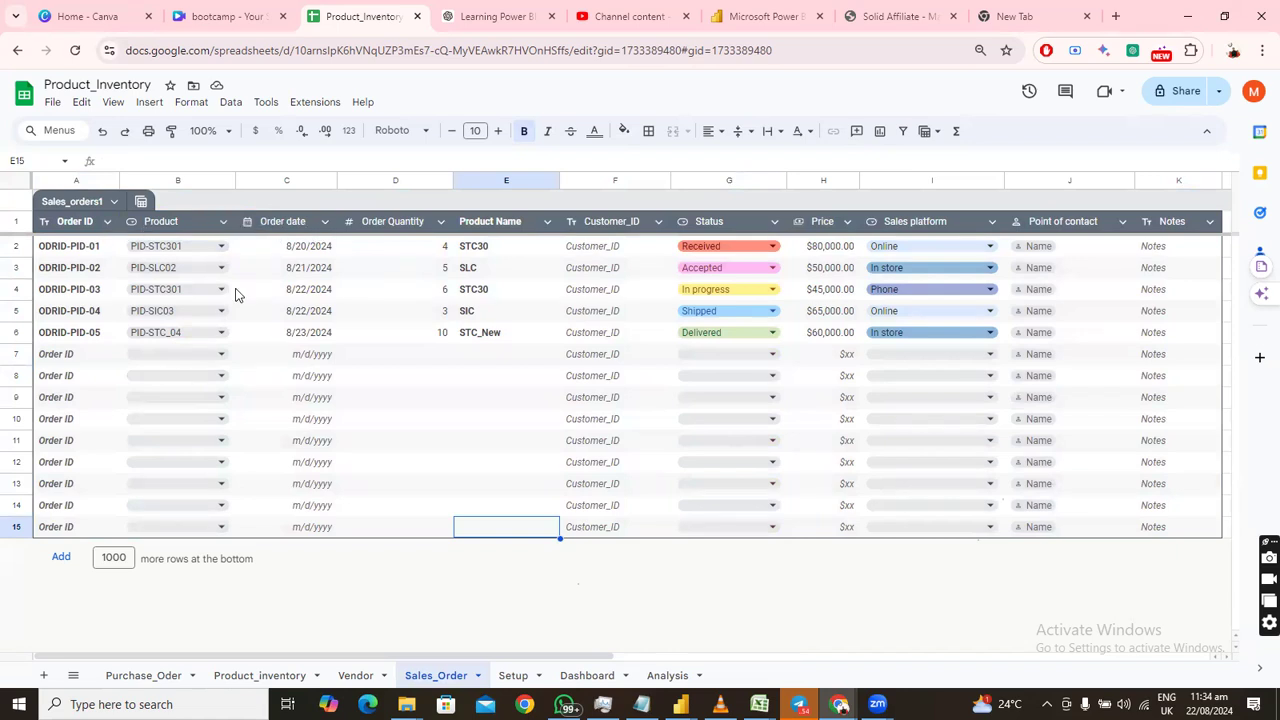
pyautogui.click(440, 250)
pyautogui.click(443, 268)
pyautogui.click(443, 289)
pyautogui.click(441, 313)
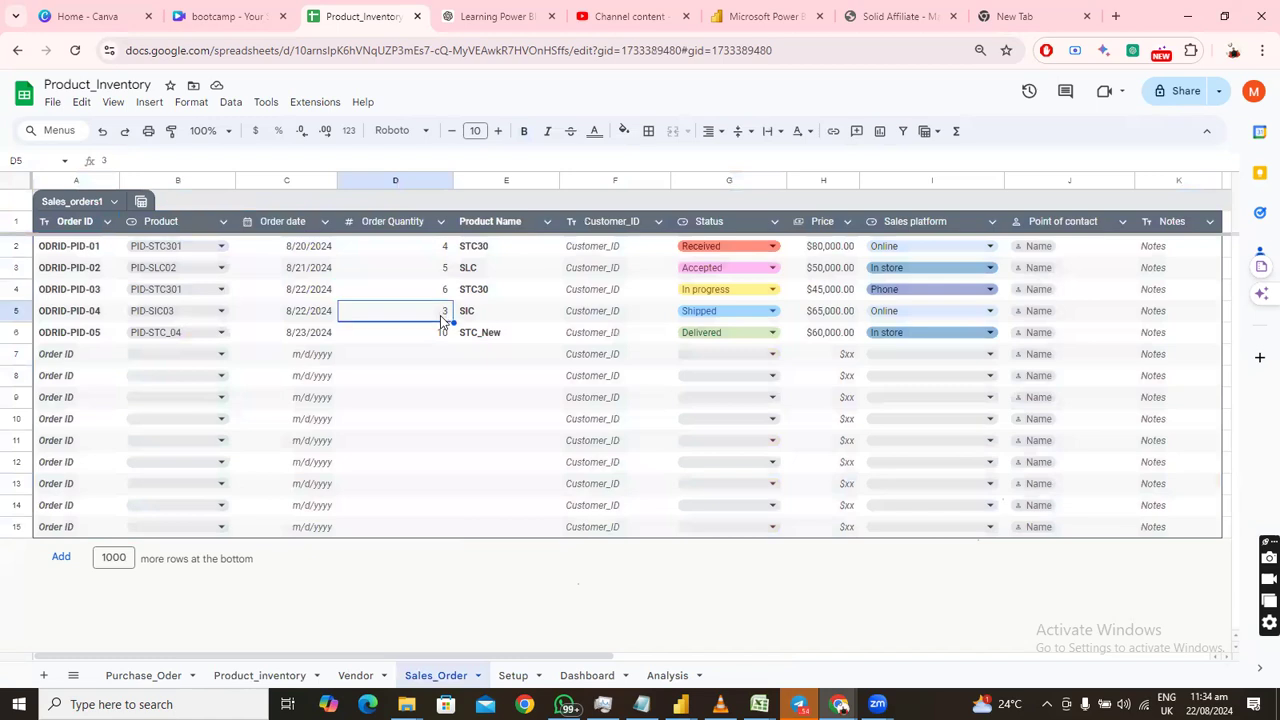
# Examine the first sales order's Status choices, the Price entries of several orders and the first order's quantity.
pyautogui.click(772, 249)
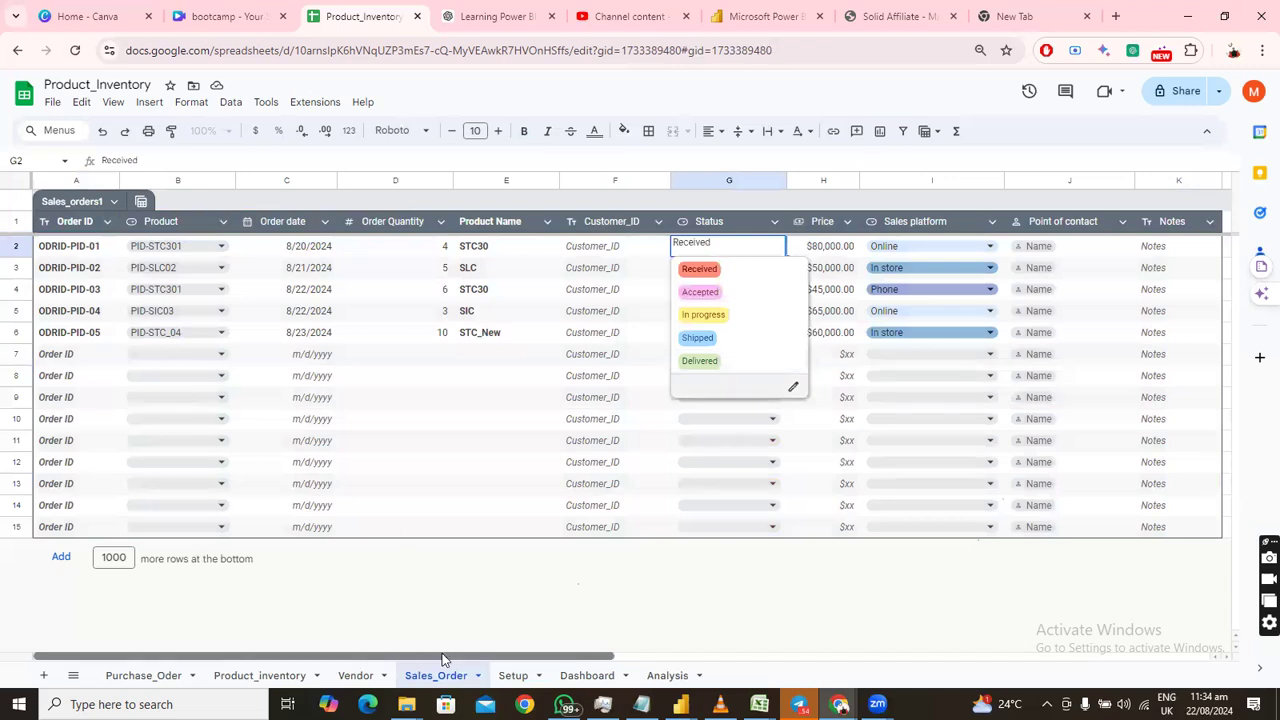
pyautogui.moveTo(420, 663); pyautogui.dragTo(544, 663)
pyautogui.click(500, 527)
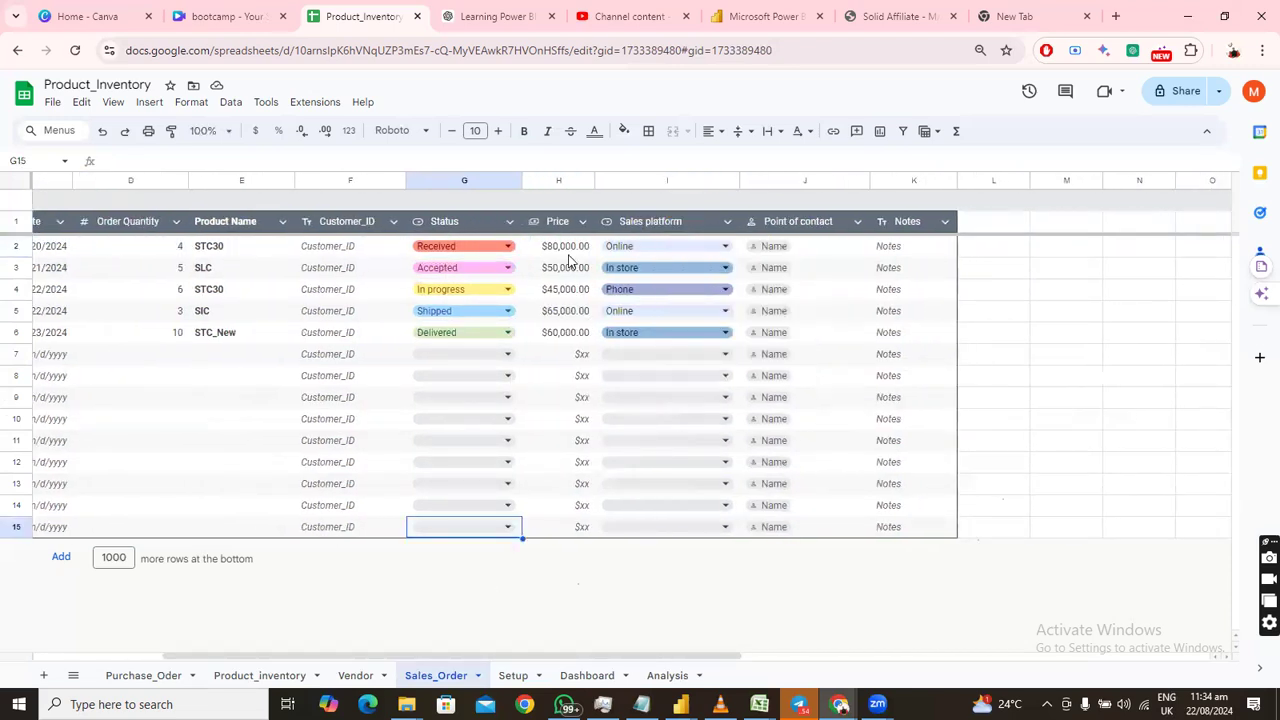
pyautogui.click(569, 246)
pyautogui.click(562, 289)
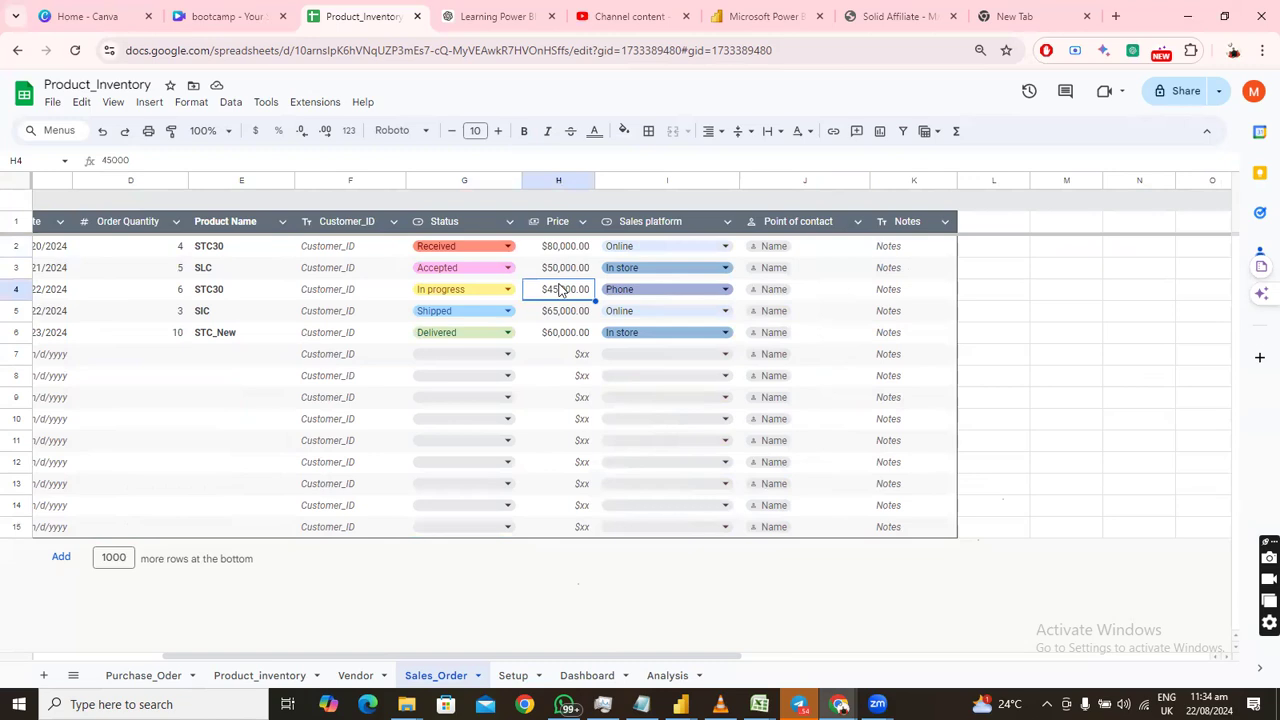
pyautogui.click(568, 333)
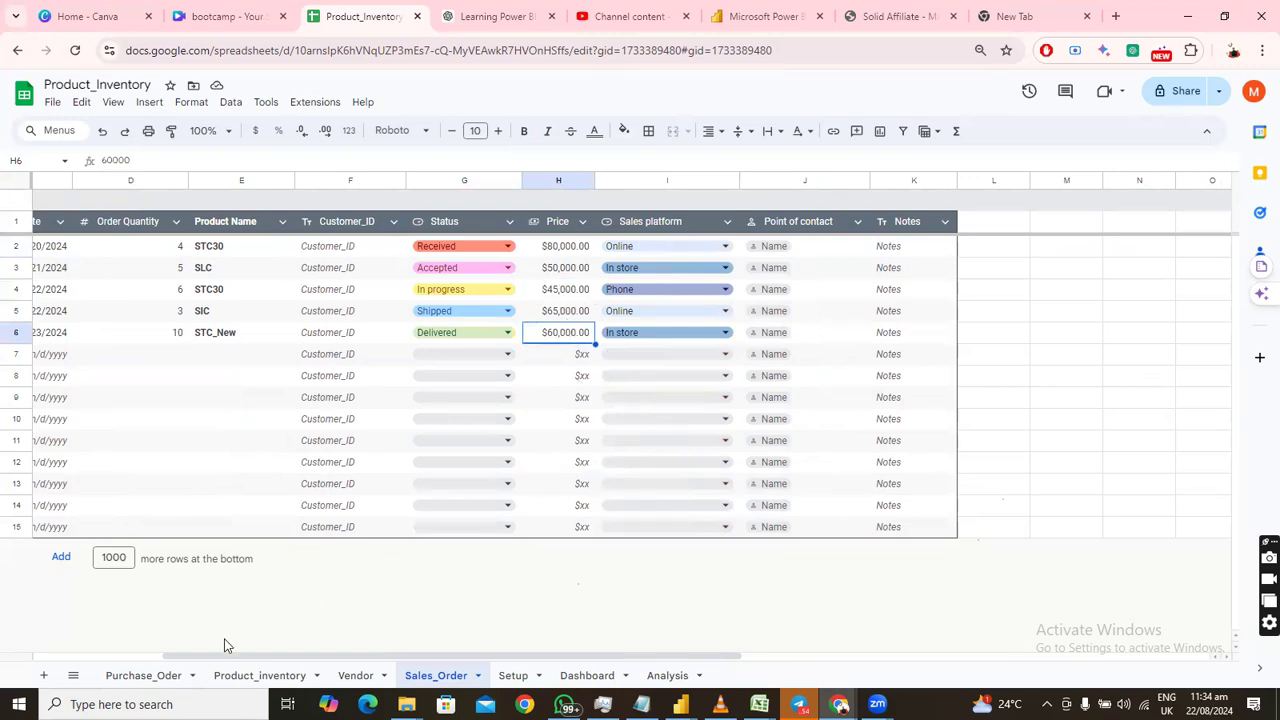
pyautogui.moveTo(239, 662); pyautogui.dragTo(100, 660)
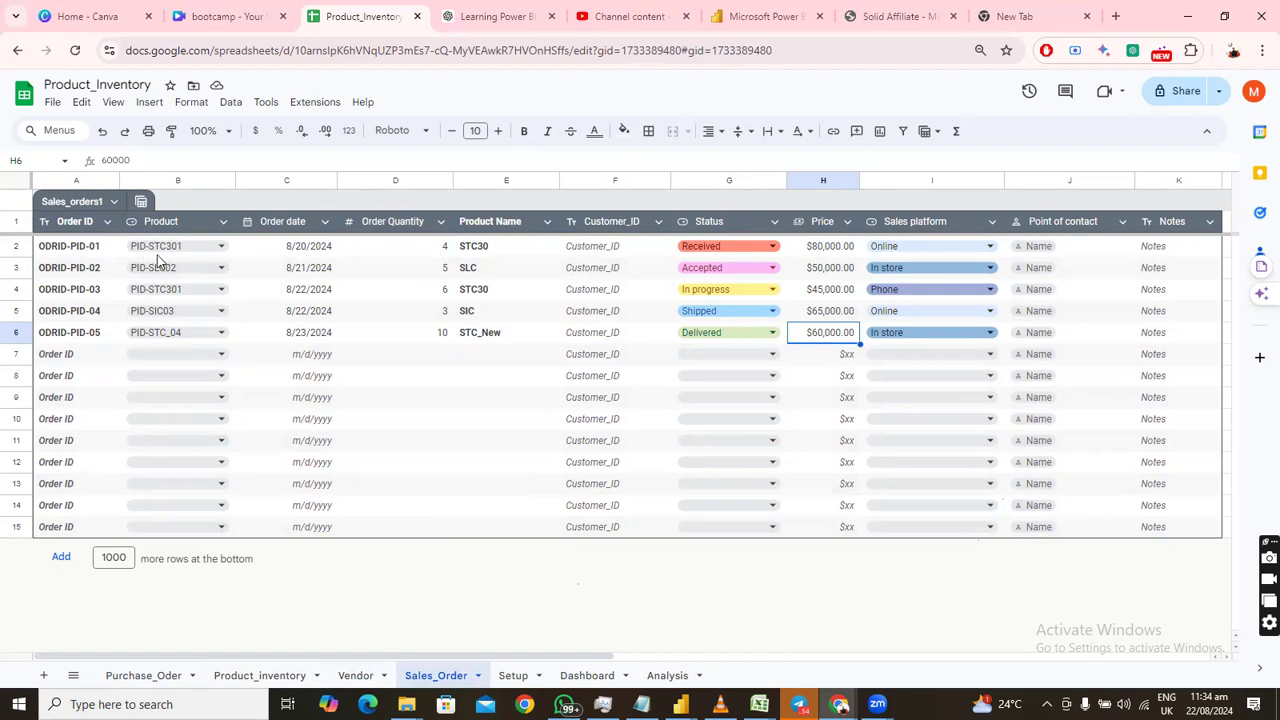
pyautogui.click(441, 249)
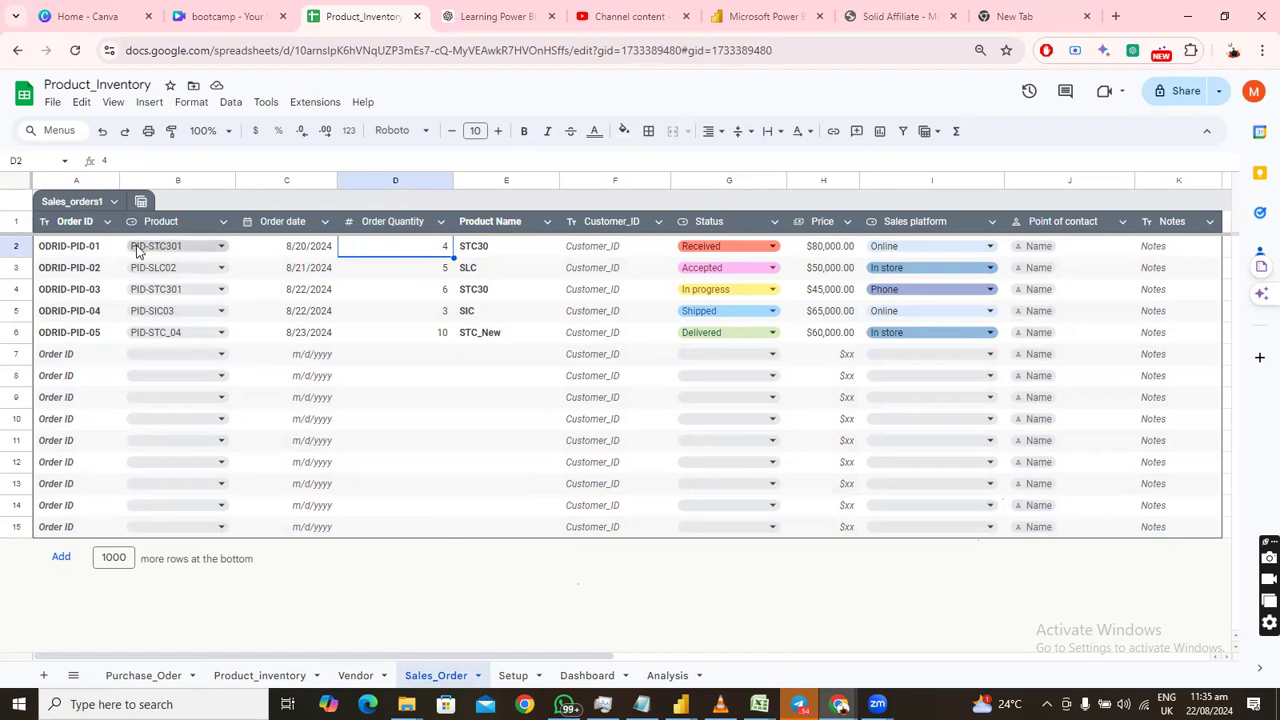
# Return to the Product_inventory sheet and inspect the Total Sales formula and the Current Stock Level column.
pyautogui.click(254, 673)
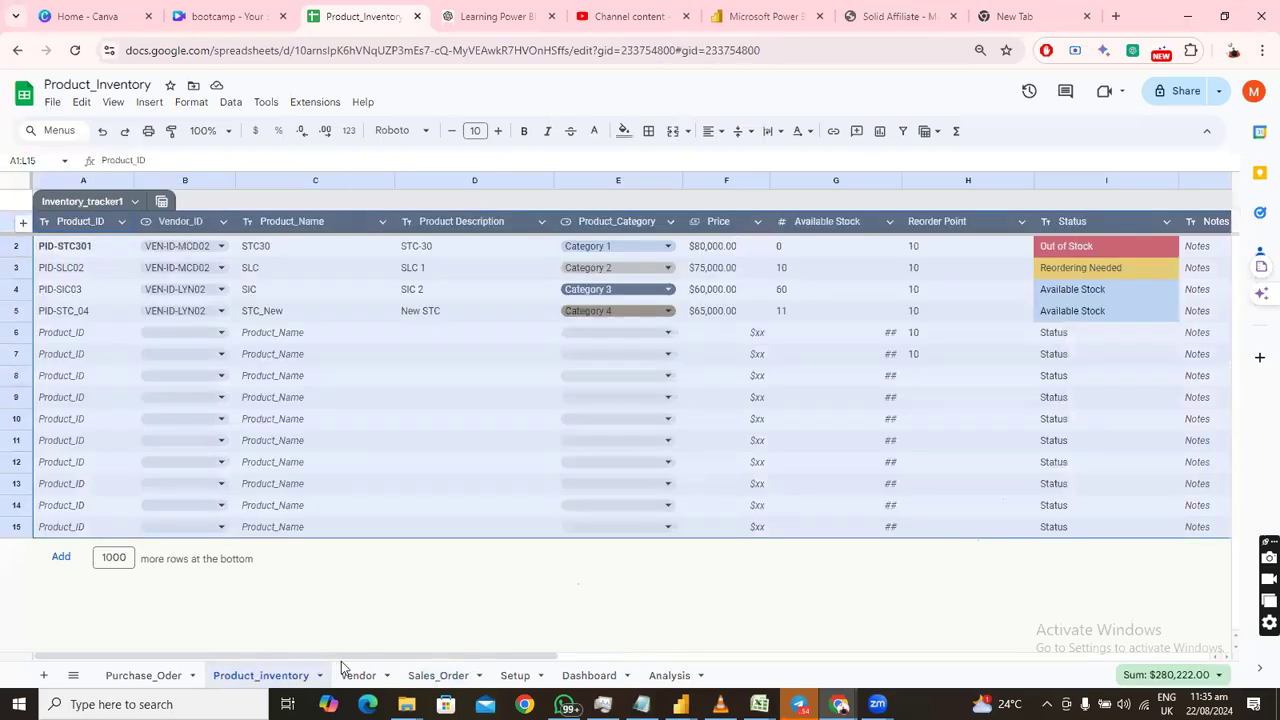
pyautogui.moveTo(358, 656); pyautogui.dragTo(939, 656)
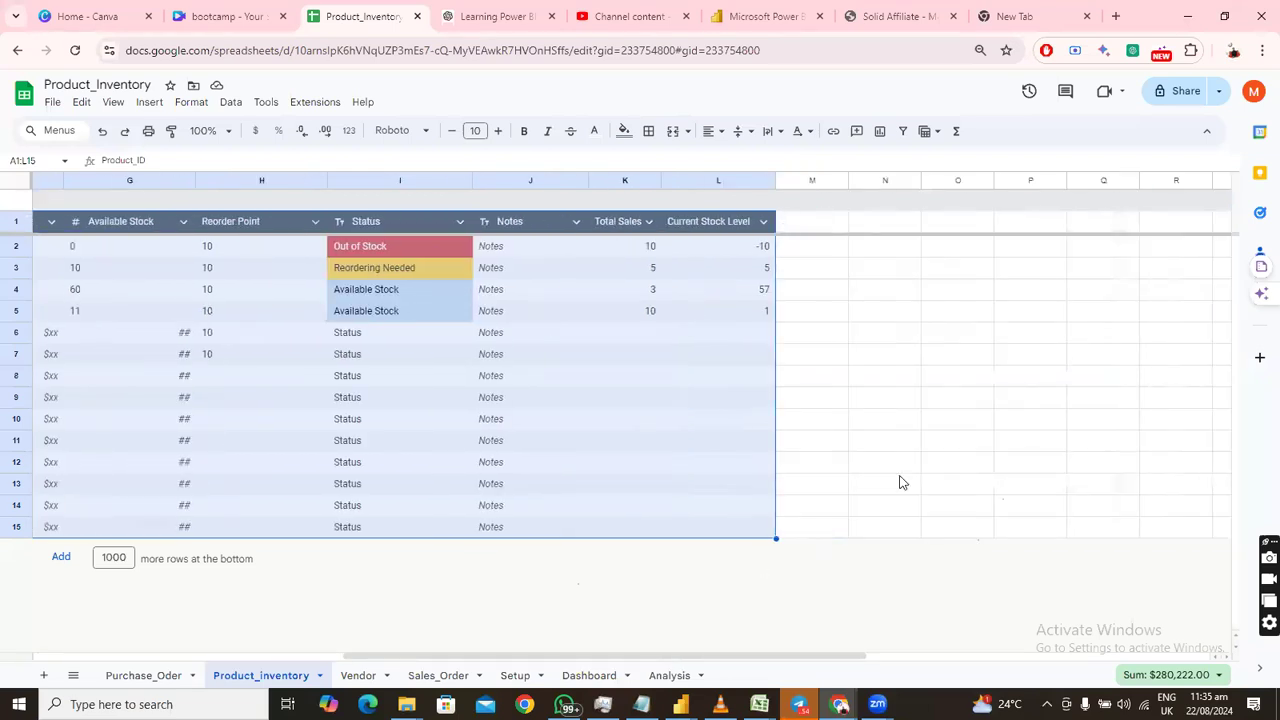
pyautogui.moveTo(900, 480); pyautogui.dragTo(895, 462)
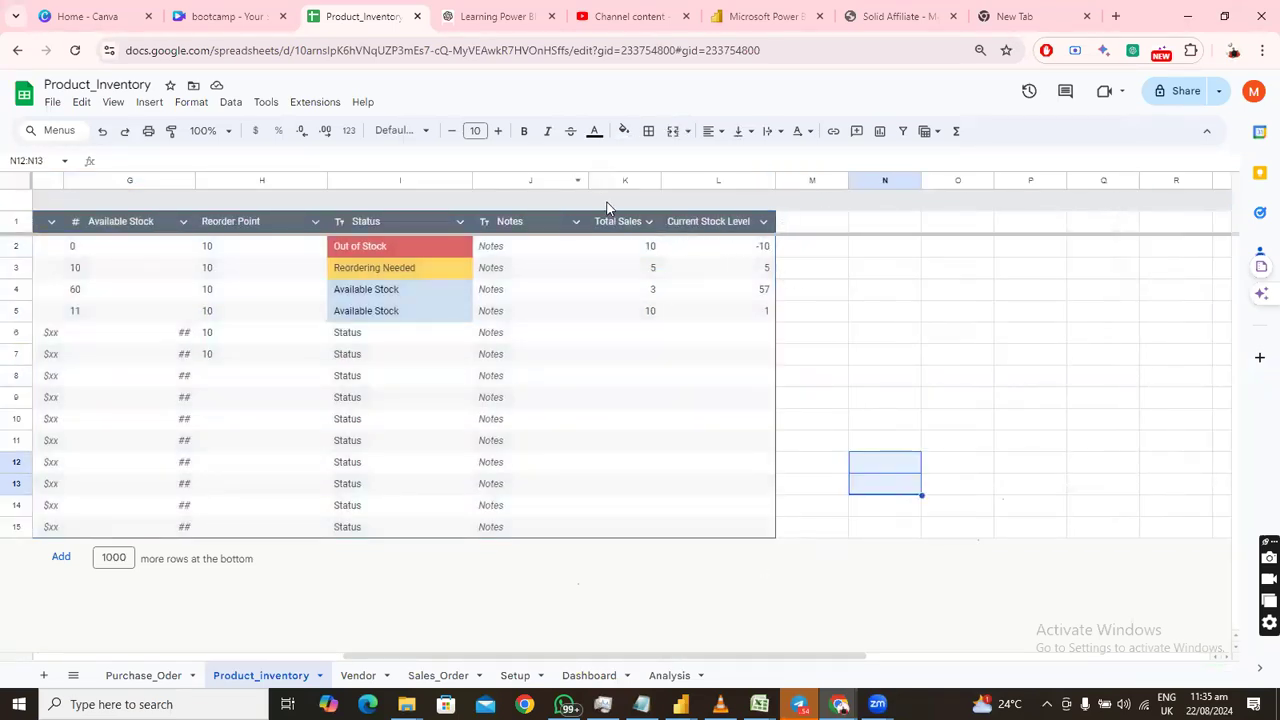
pyautogui.click(650, 250)
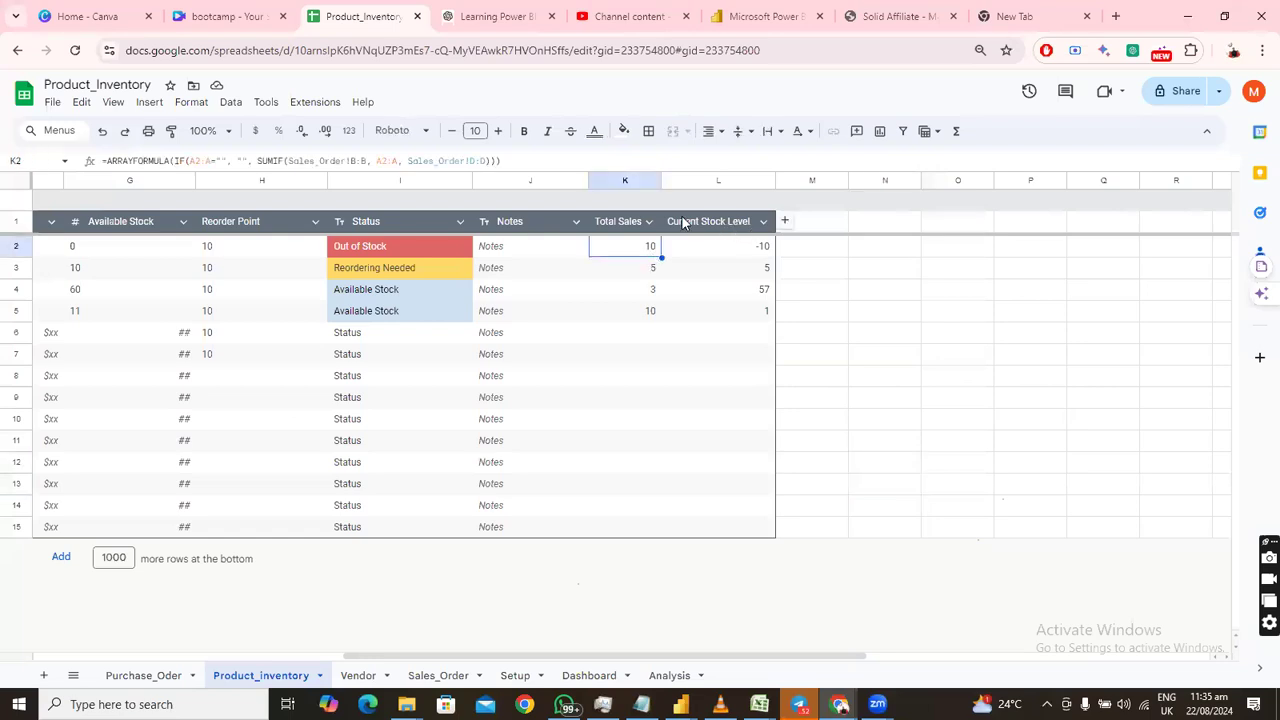
pyautogui.click(684, 222)
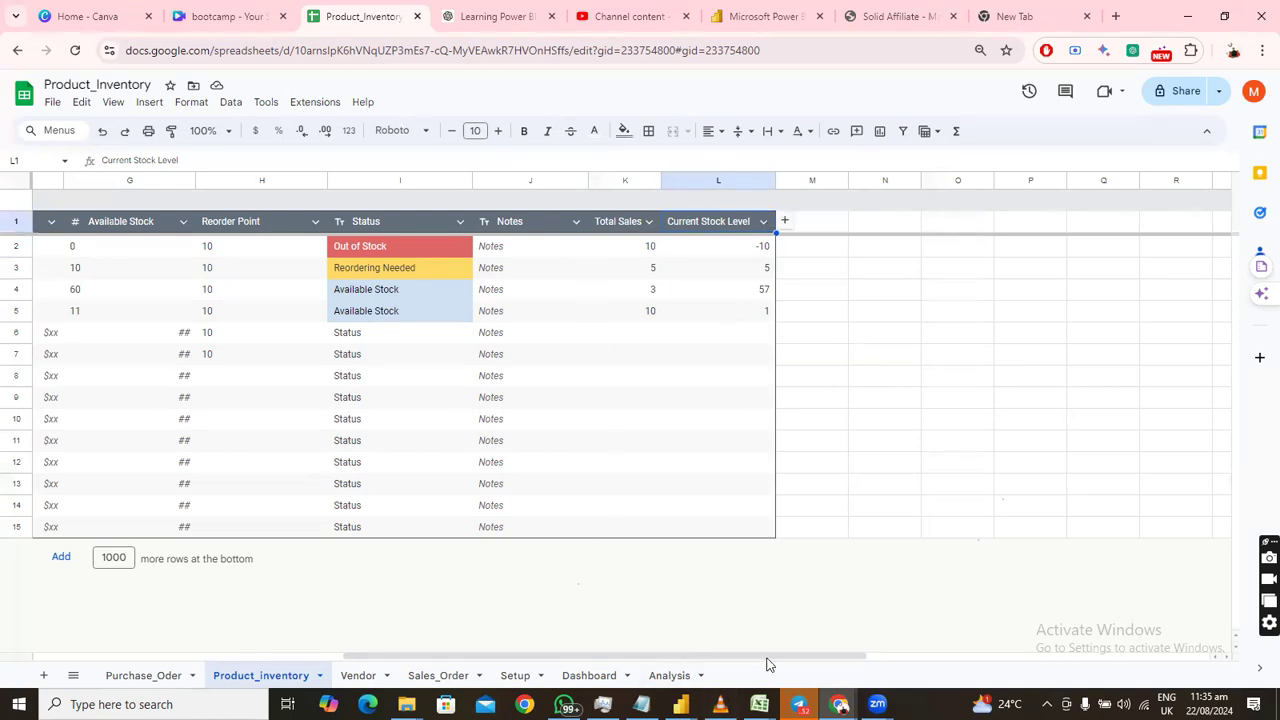
# Set the first product's Available Stock to 20 and check its Status and Current Stock Level.
pyautogui.moveTo(767, 658); pyautogui.dragTo(594, 674)
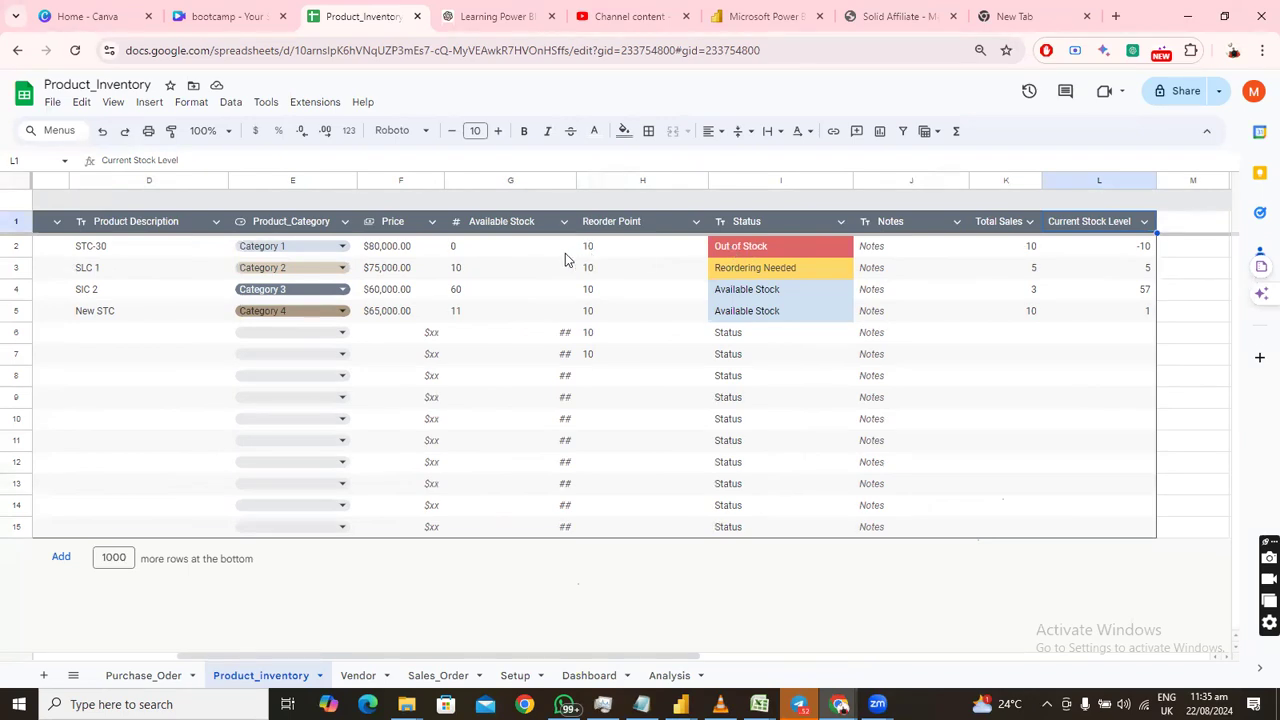
pyautogui.click(500, 250)
pyautogui.write('2')
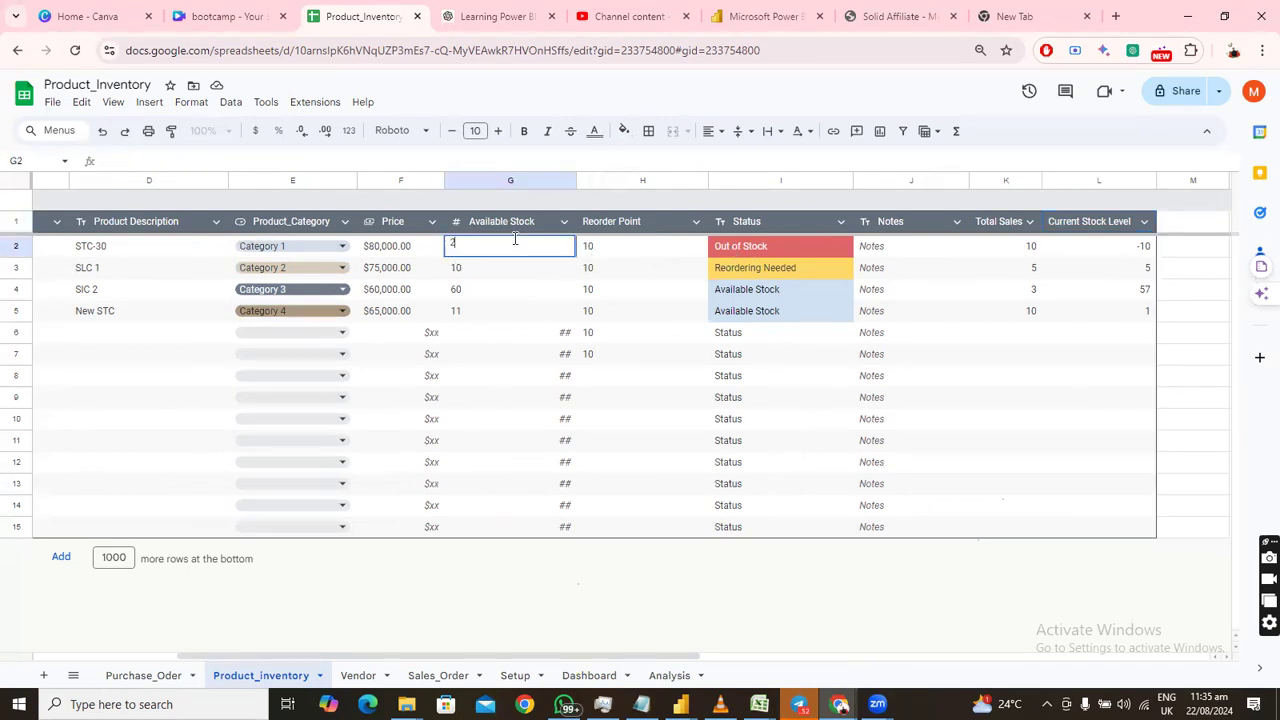
pyautogui.press('Return')
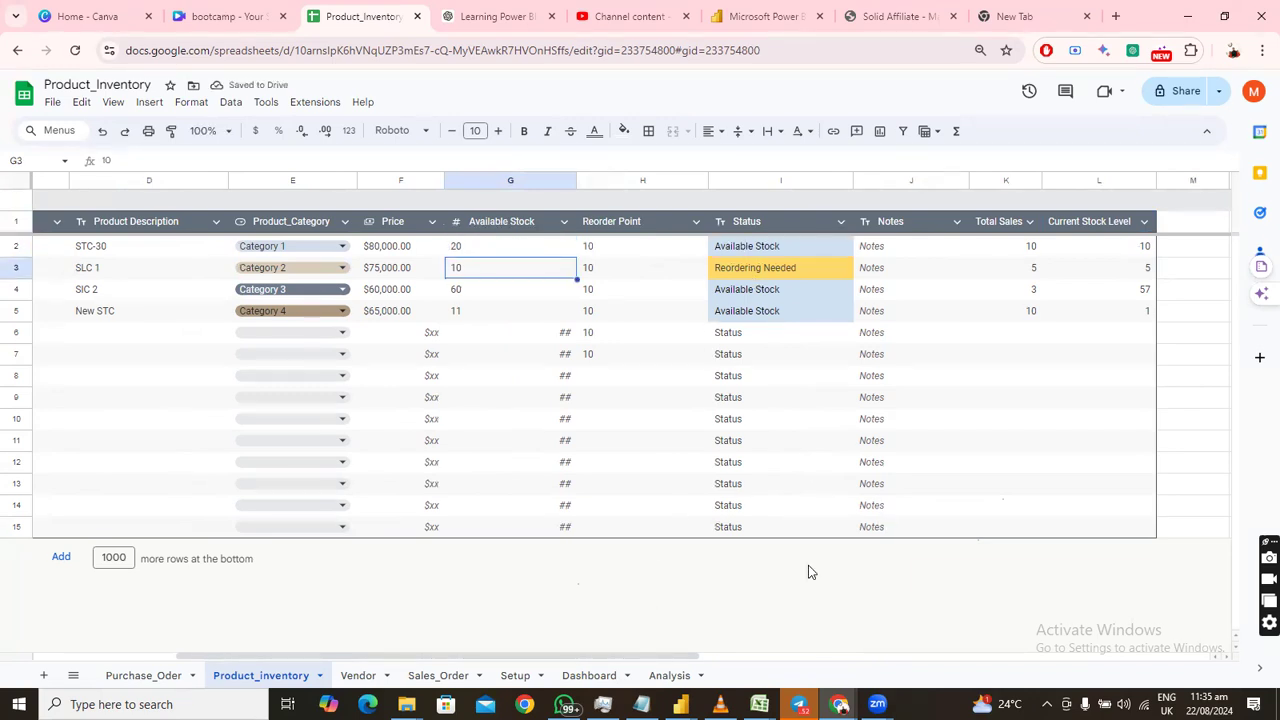
pyautogui.moveTo(645, 657); pyautogui.dragTo(742, 250)
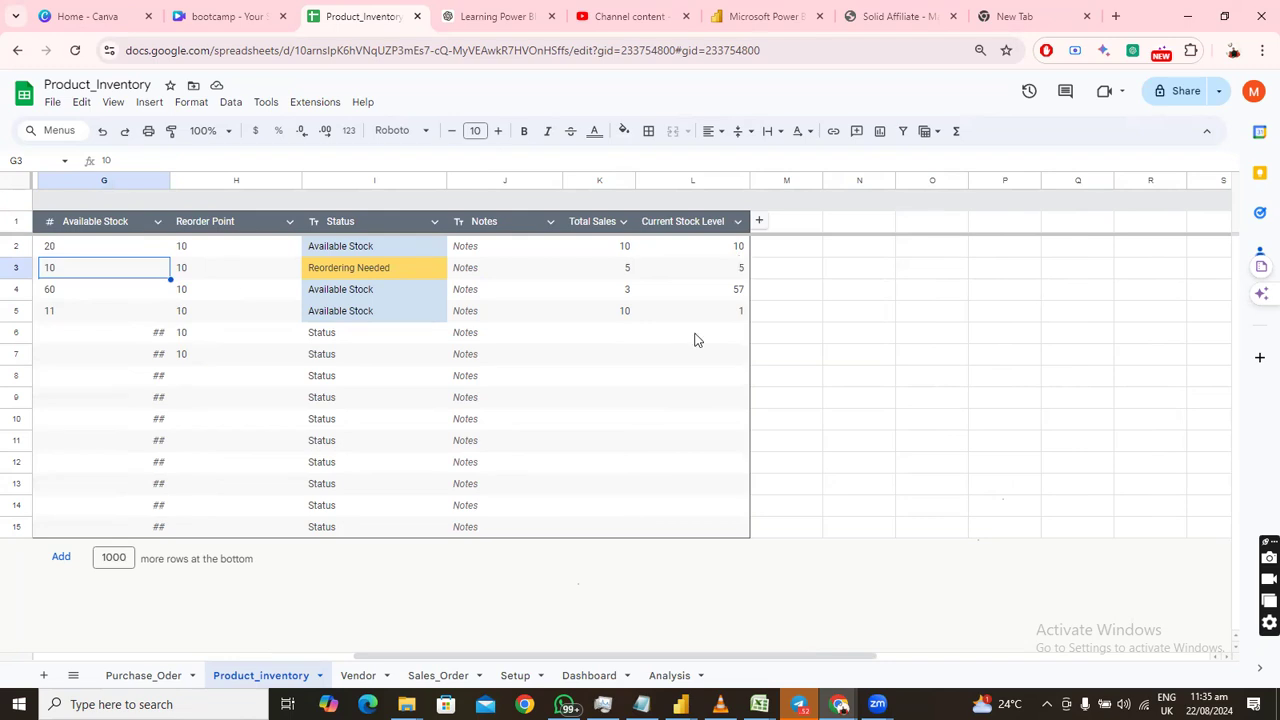
# Go through the Order Quantity of each of the five orders in the Sales_Order sheet.
pyautogui.click(440, 677)
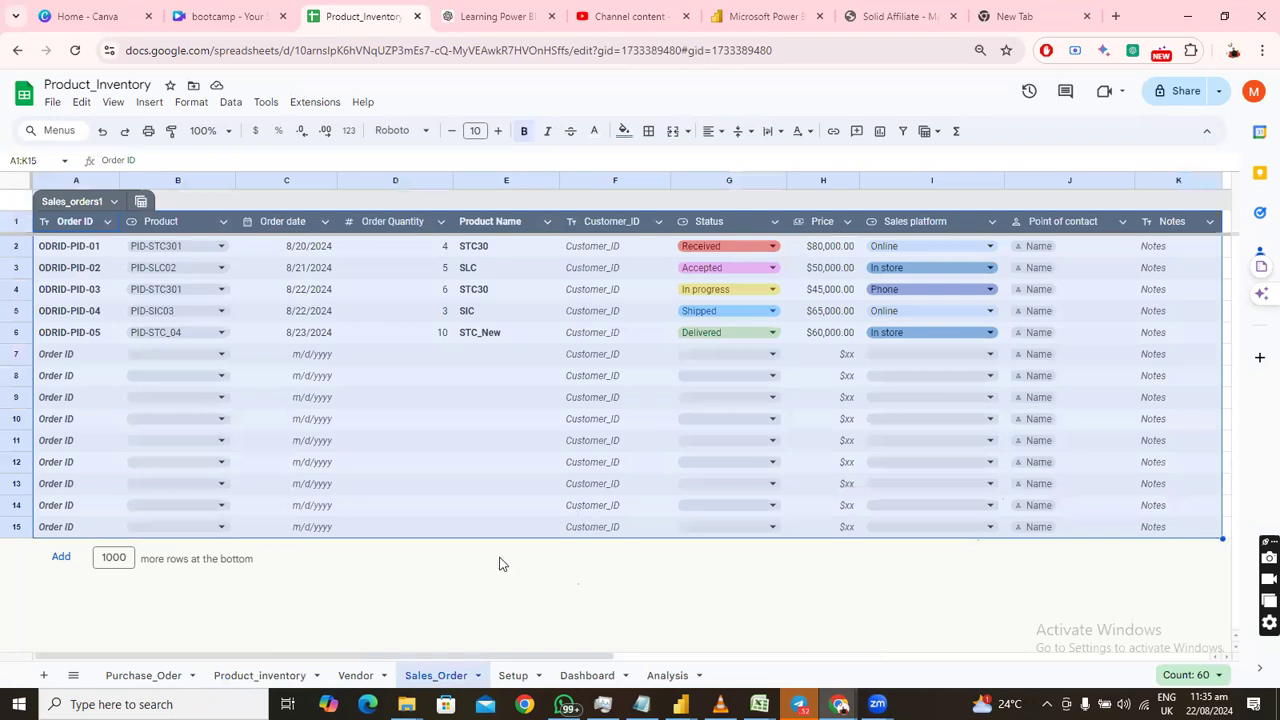
pyautogui.click(497, 589)
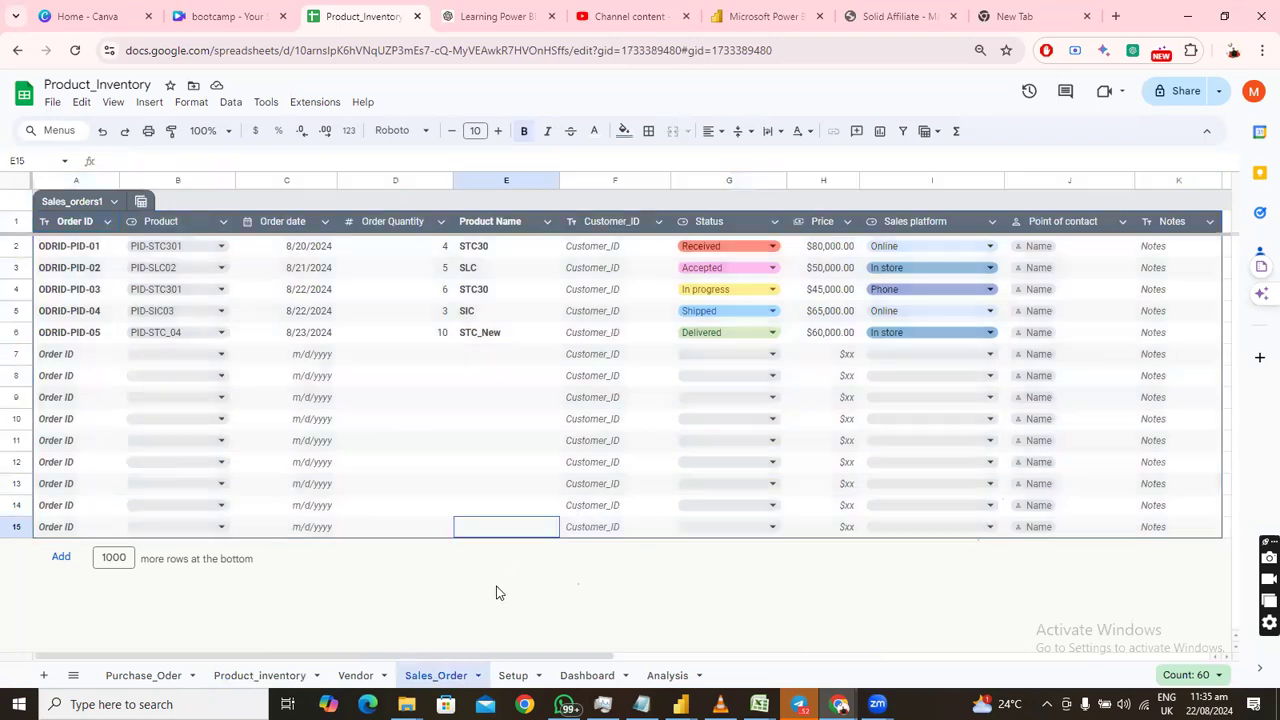
pyautogui.click(440, 250)
pyautogui.click(436, 271)
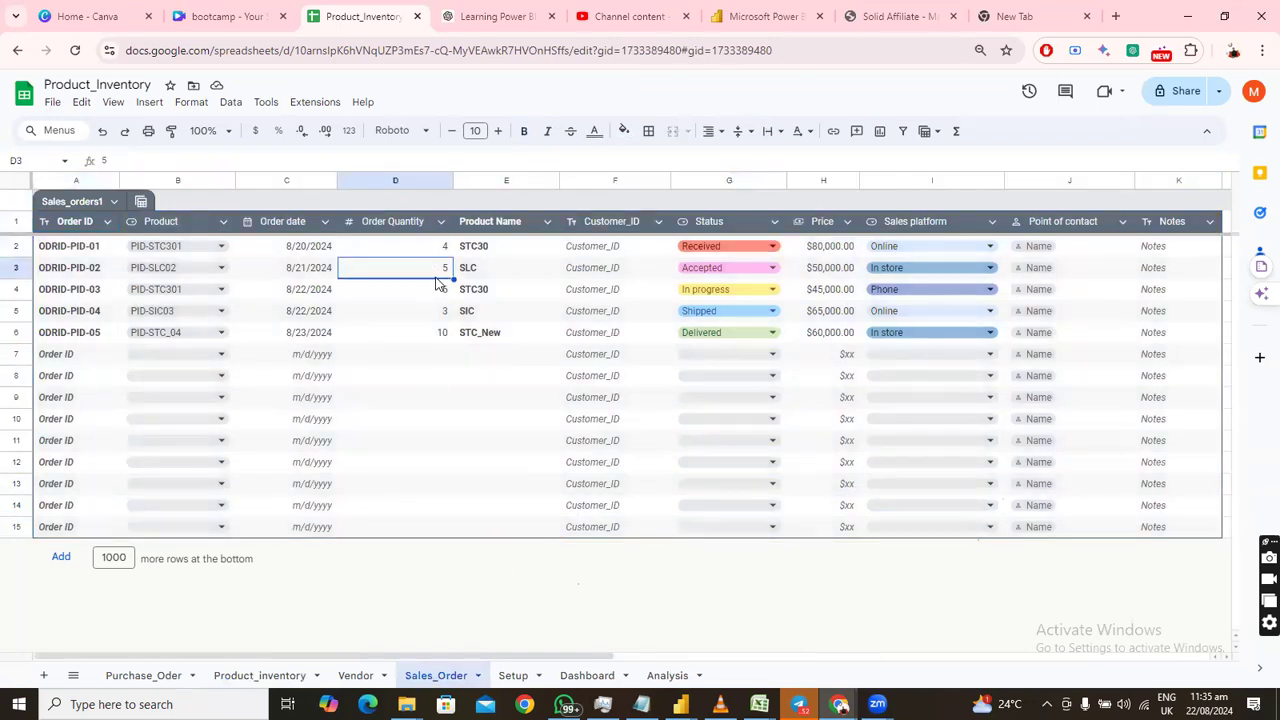
pyautogui.click(443, 295)
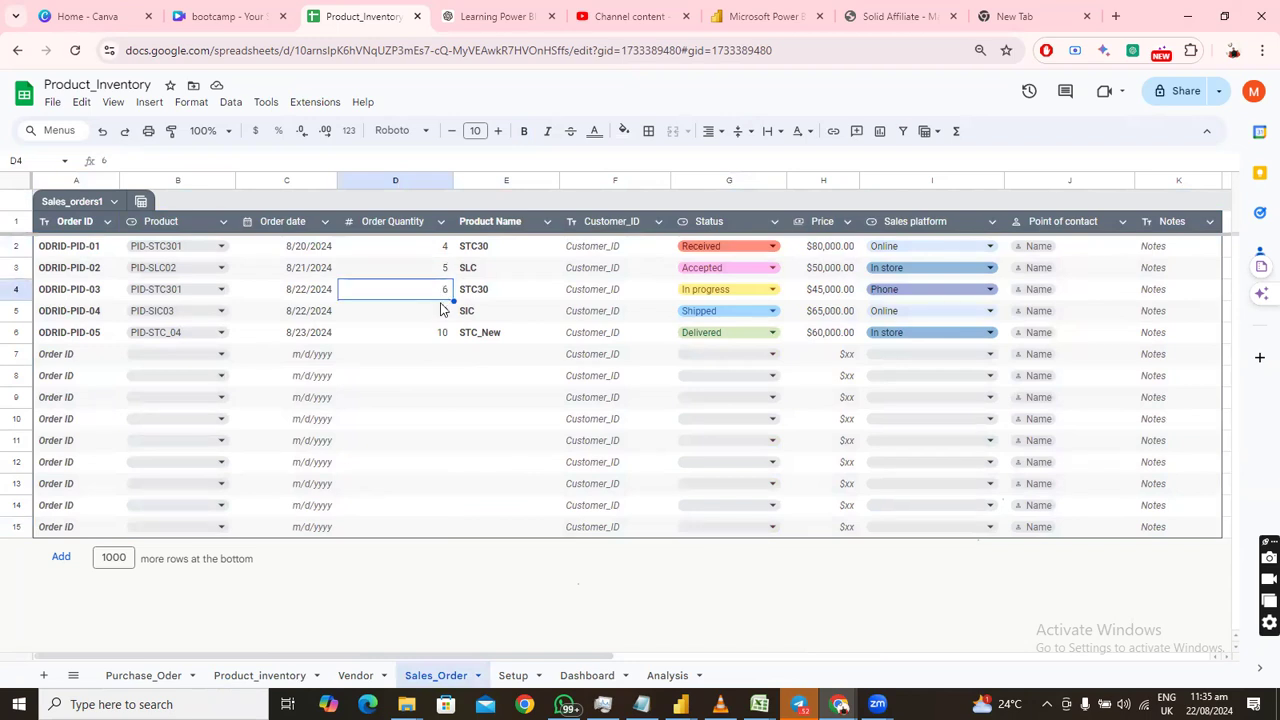
pyautogui.click(445, 317)
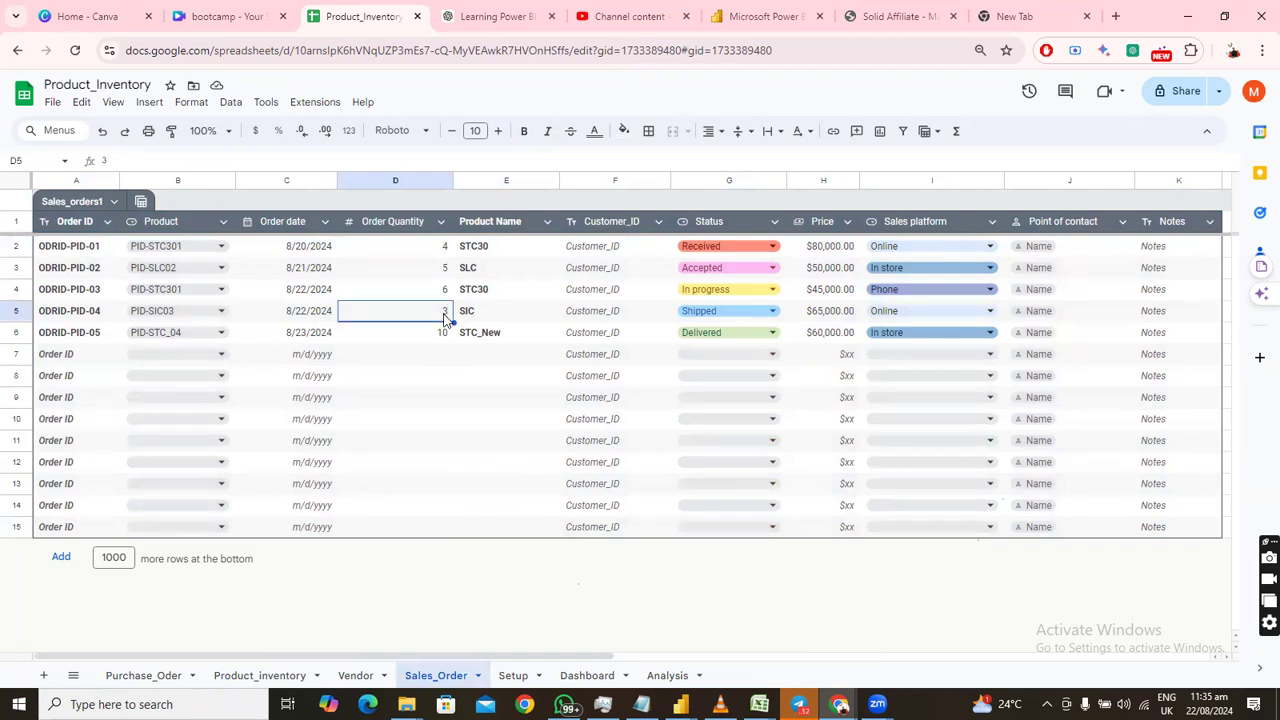
pyautogui.click(441, 337)
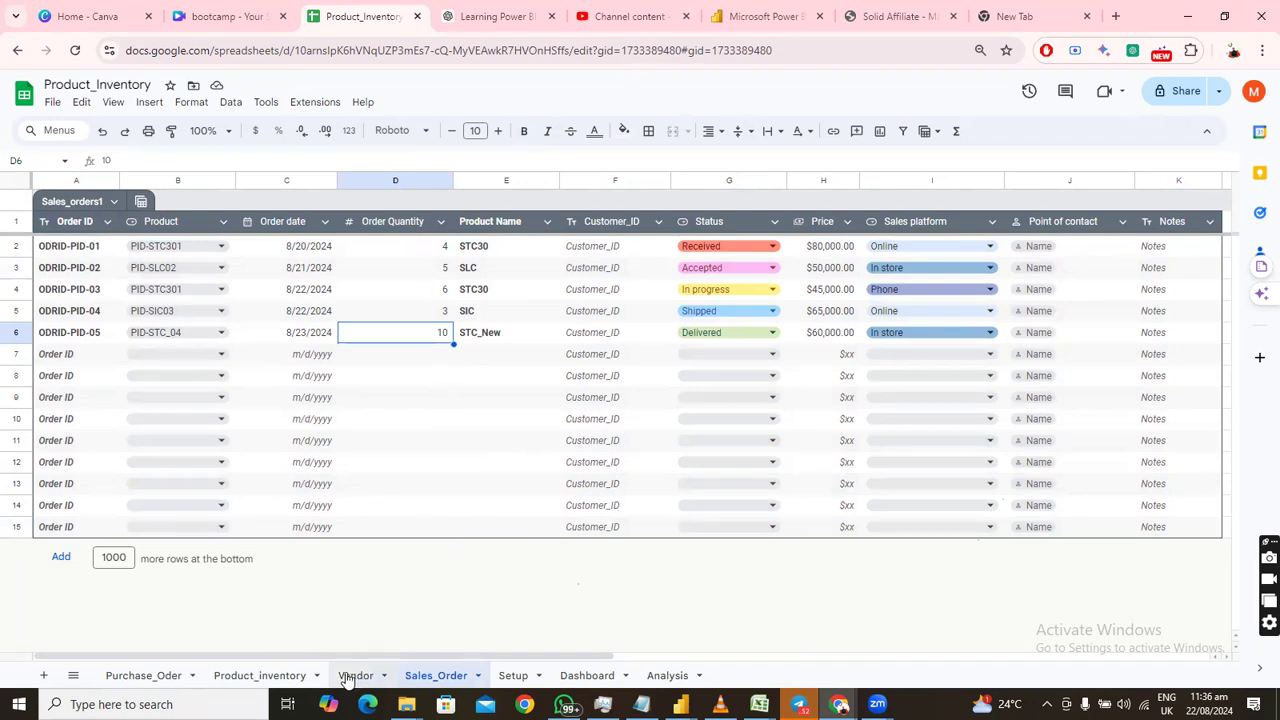
# Select the four products' Total Sales cells, K2:K5, in the Product_inventory sheet to examine their SUMIF formula.
pyautogui.click(247, 676)
pyautogui.moveTo(347, 657); pyautogui.dragTo(649, 670)
pyautogui.click(896, 460)
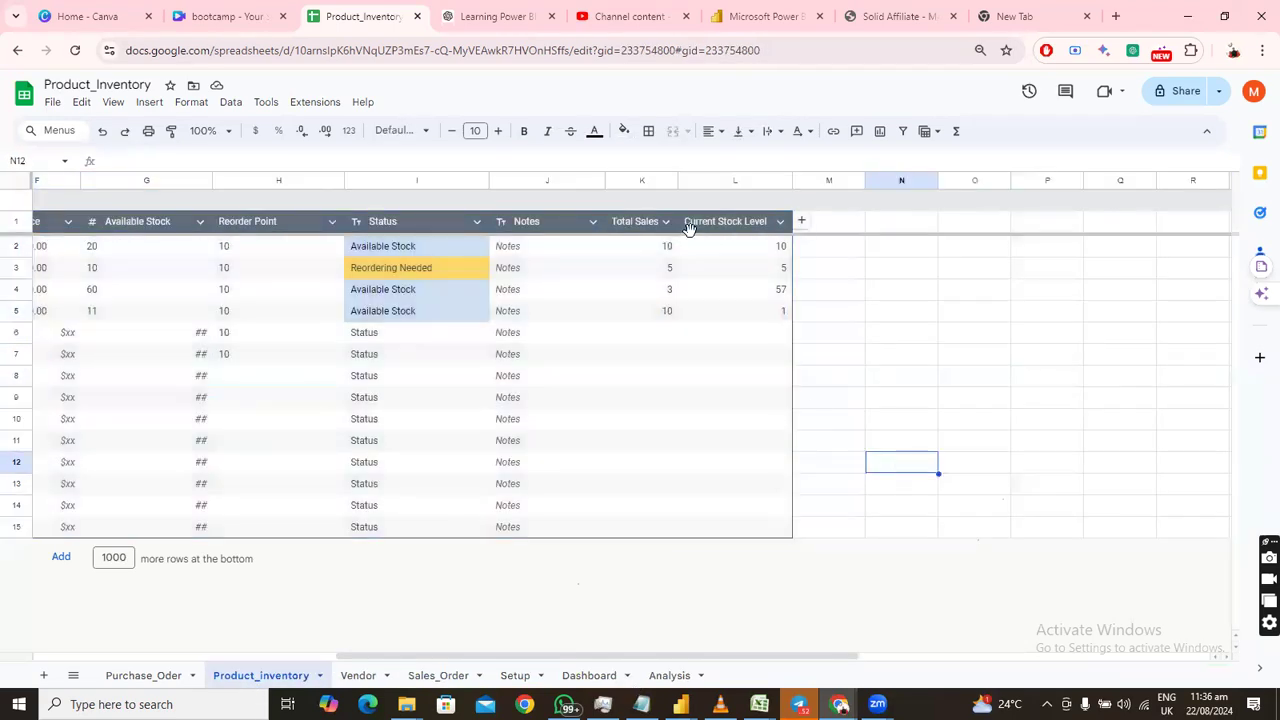
pyautogui.moveTo(667, 248); pyautogui.dragTo(670, 318)
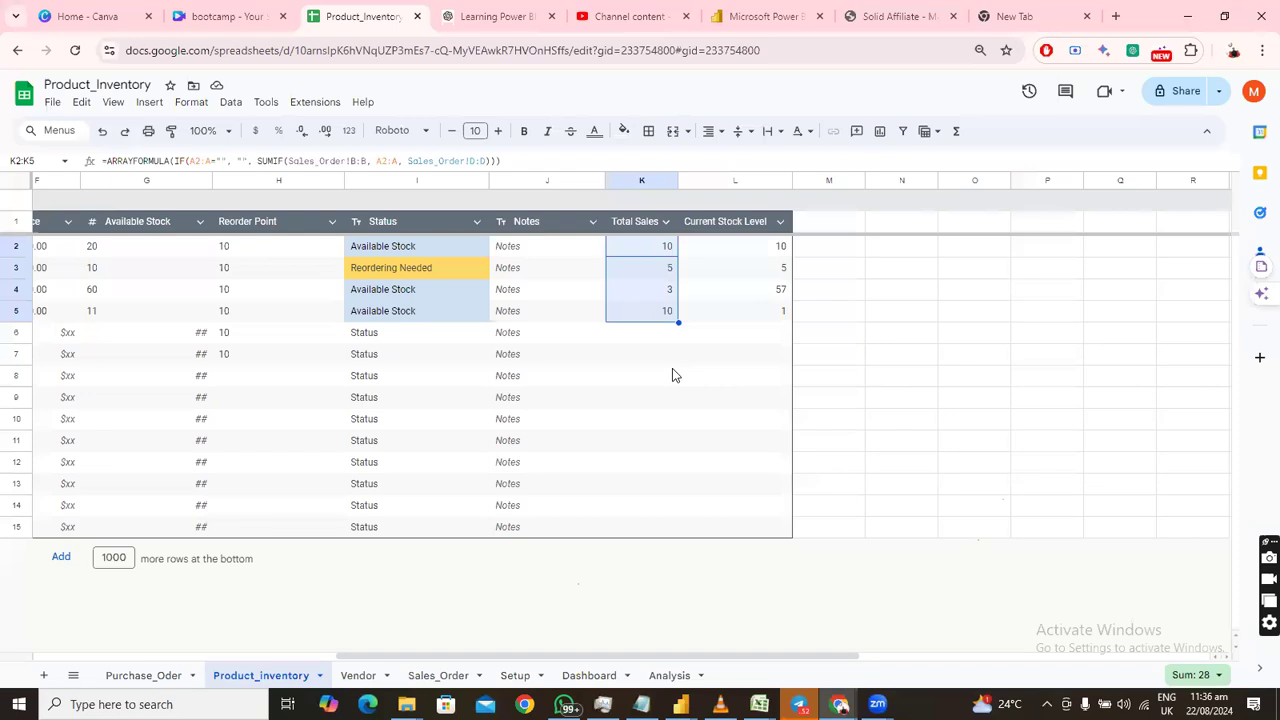
# Select the four products' Current Stock Level cells, L2:L5, to examine the formula subtracting Total Sales from Available Stock.
pyautogui.moveTo(778, 250); pyautogui.dragTo(777, 317)
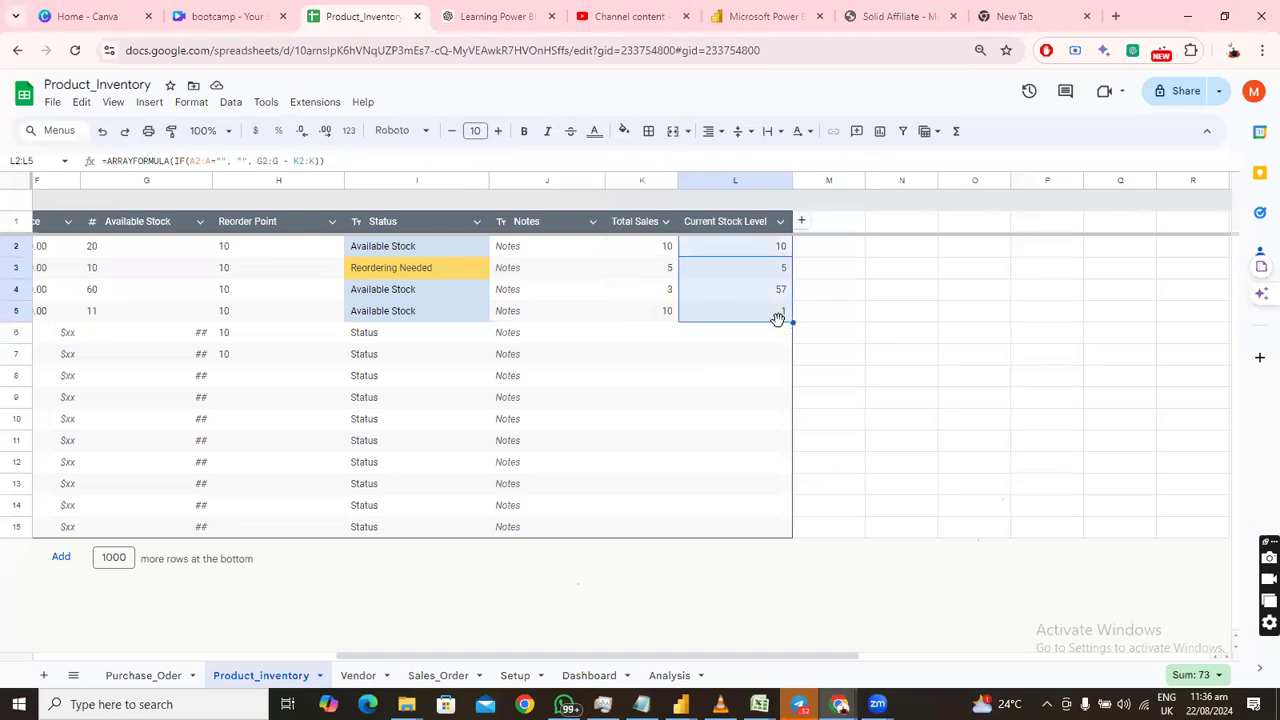
pyautogui.click(842, 350)
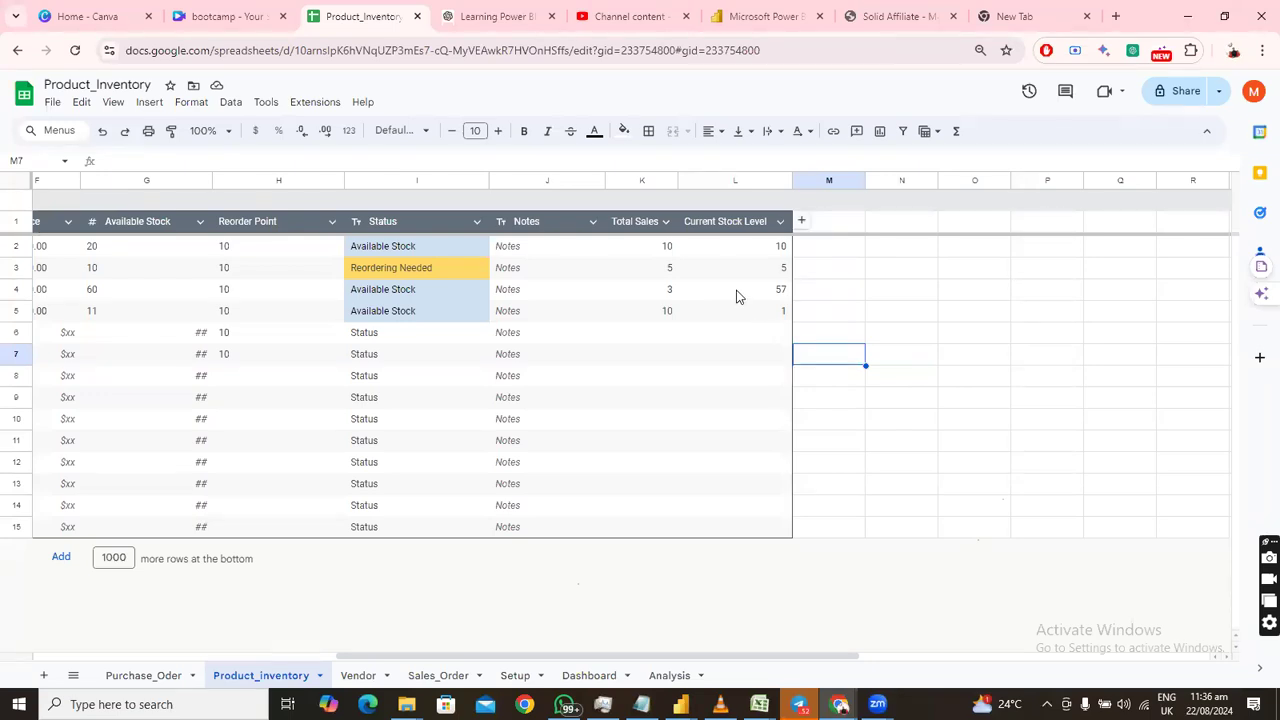
# Examine the full ARRAYFORMULA behind the Cost column in the Purchase_Oder sheet.
pyautogui.click(135, 677)
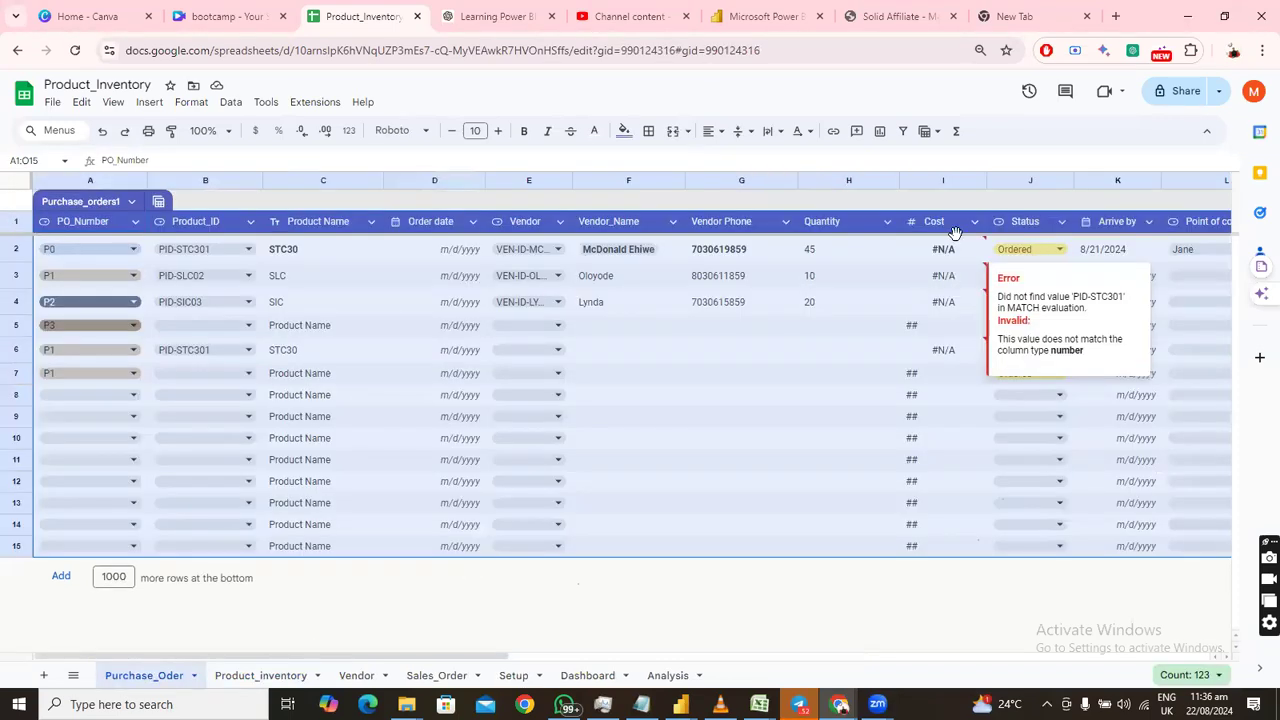
pyautogui.click(951, 182)
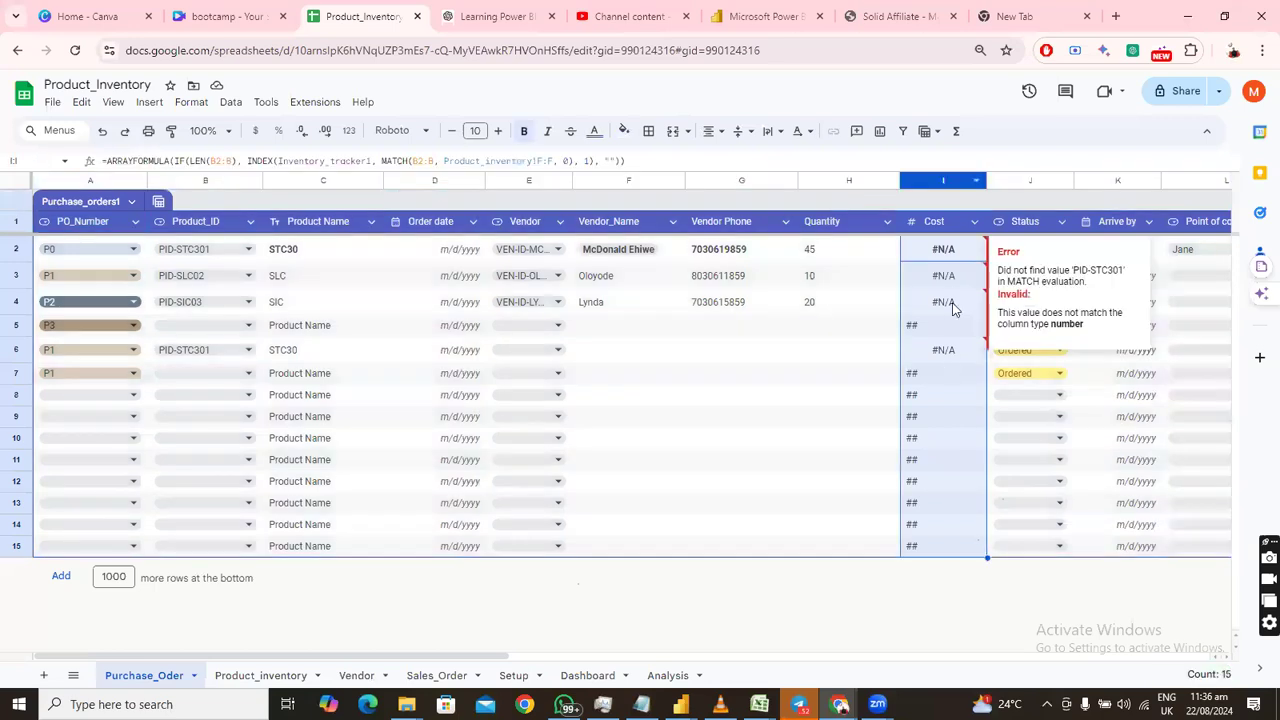
pyautogui.moveTo(646, 160); pyautogui.dragTo(54, 157)
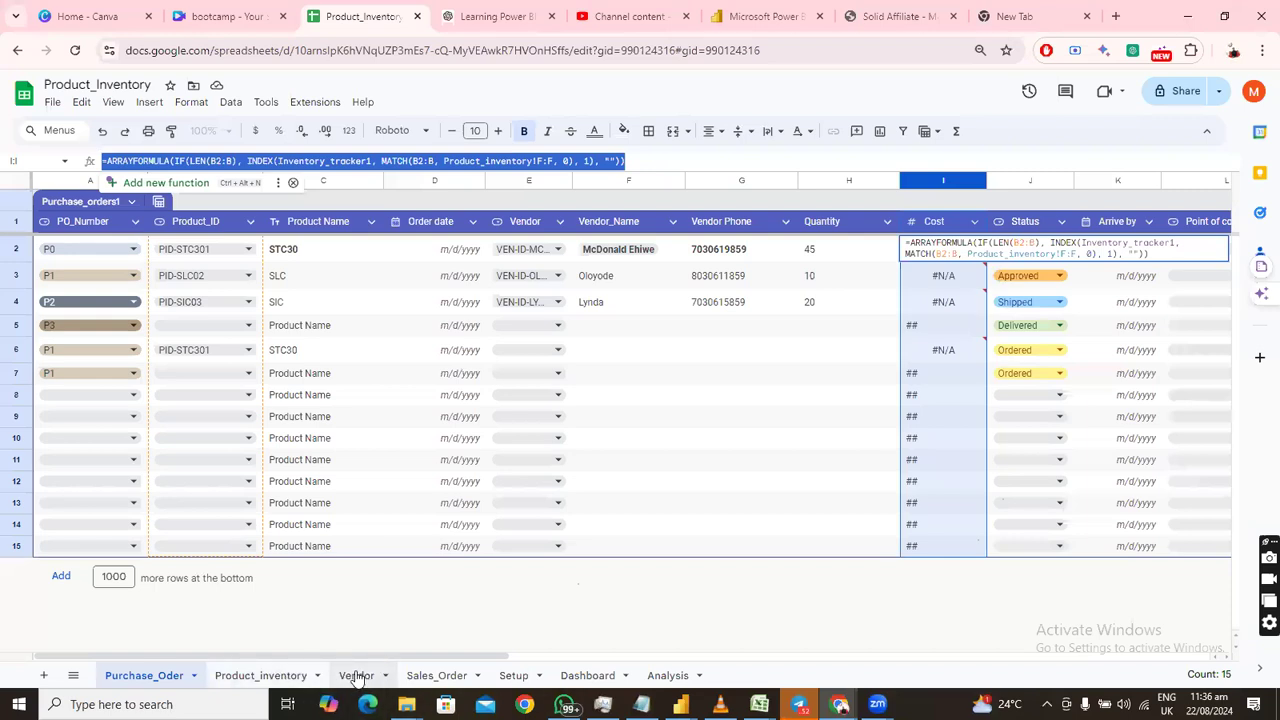
# Open the Dashboard sheet and look through its pivot tables, scorecards and charts.
pyautogui.click(593, 677)
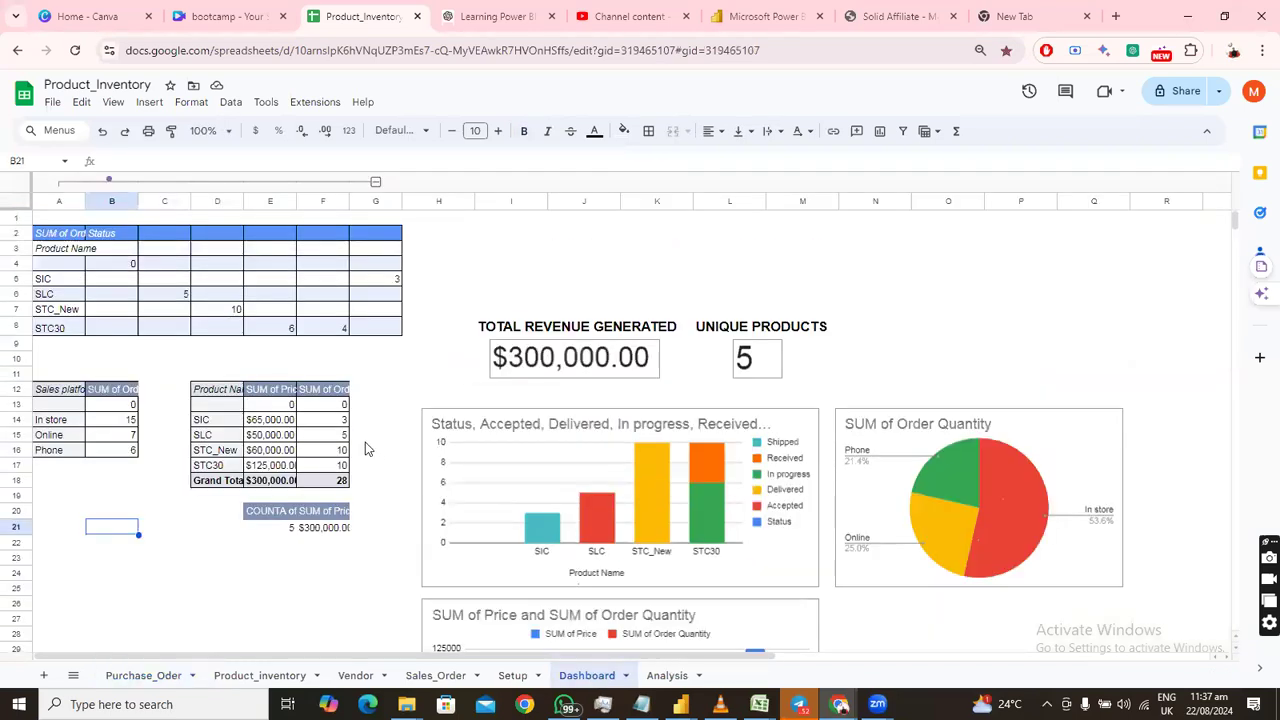
pyautogui.scroll(-5, 300, 282)
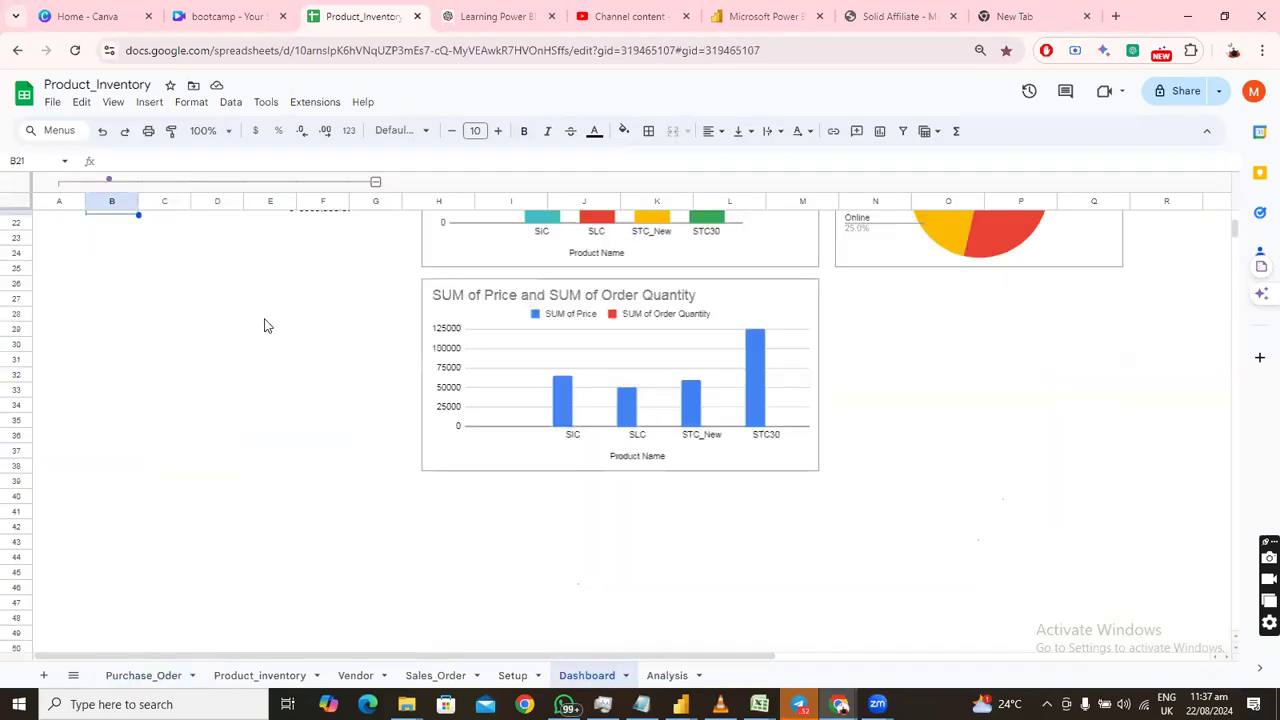
pyautogui.scroll(5, 685, 267)
pyautogui.scroll(-1, 545, 360)
pyautogui.scroll(2, 545, 360)
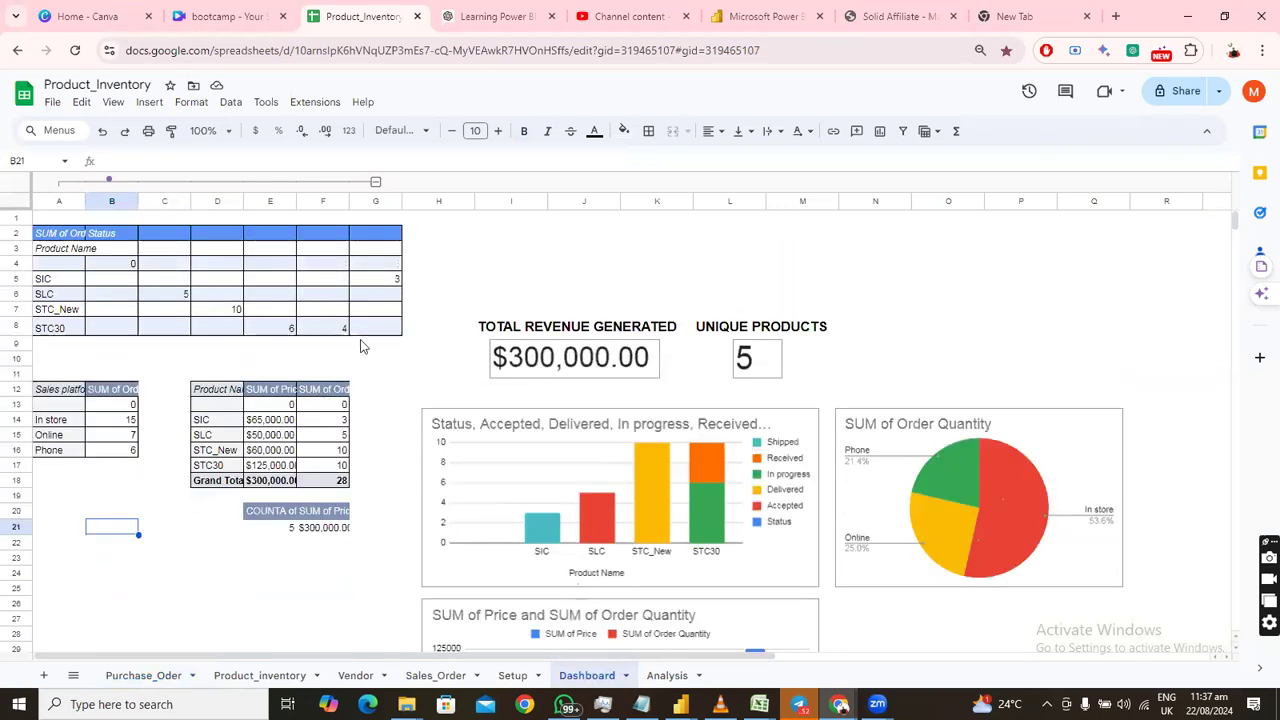
pyautogui.scroll(-3, 362, 346)
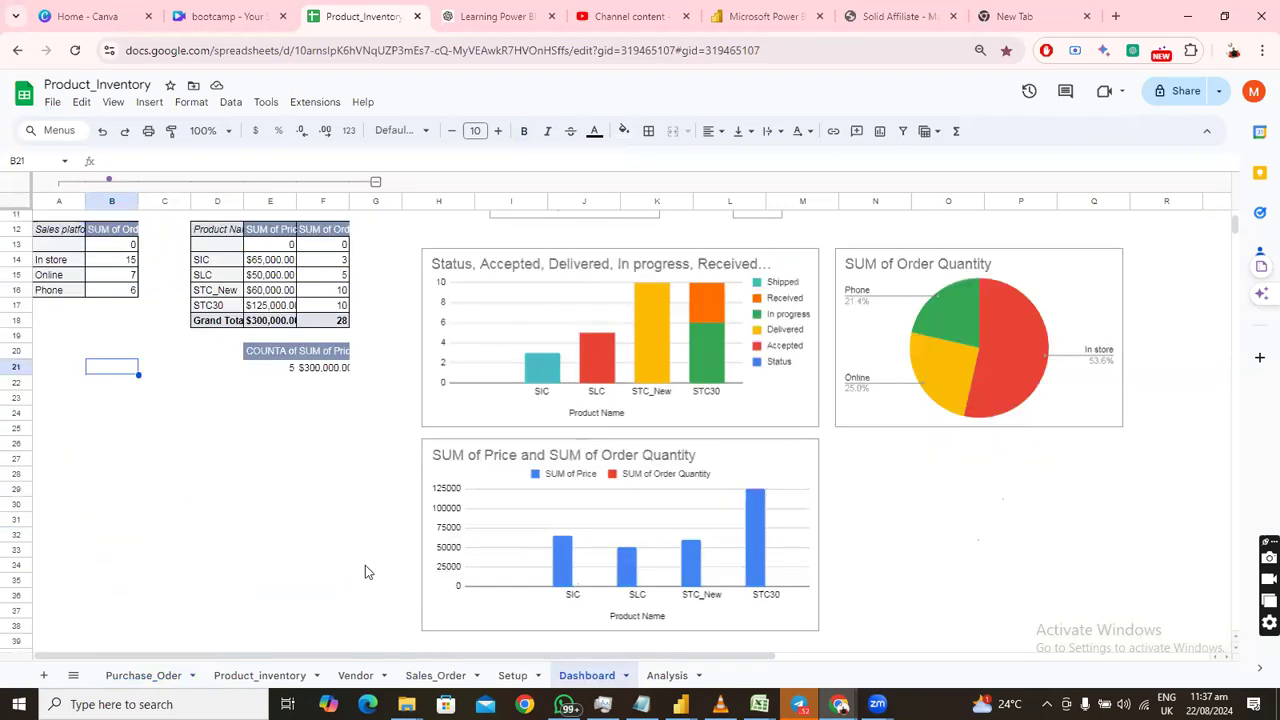
# Check the source orders in the Sales_Order sheet, then select the order status chart by product in the Dashboard sheet.
pyautogui.click(441, 680)
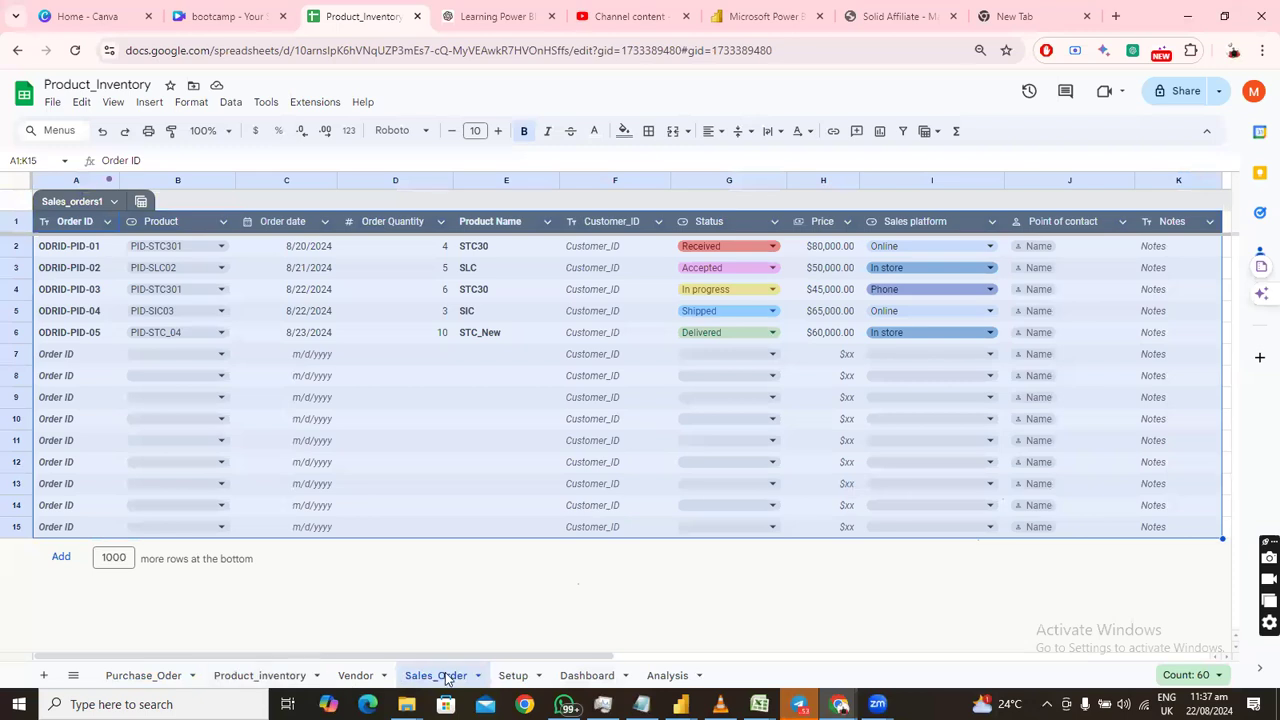
pyautogui.click(594, 678)
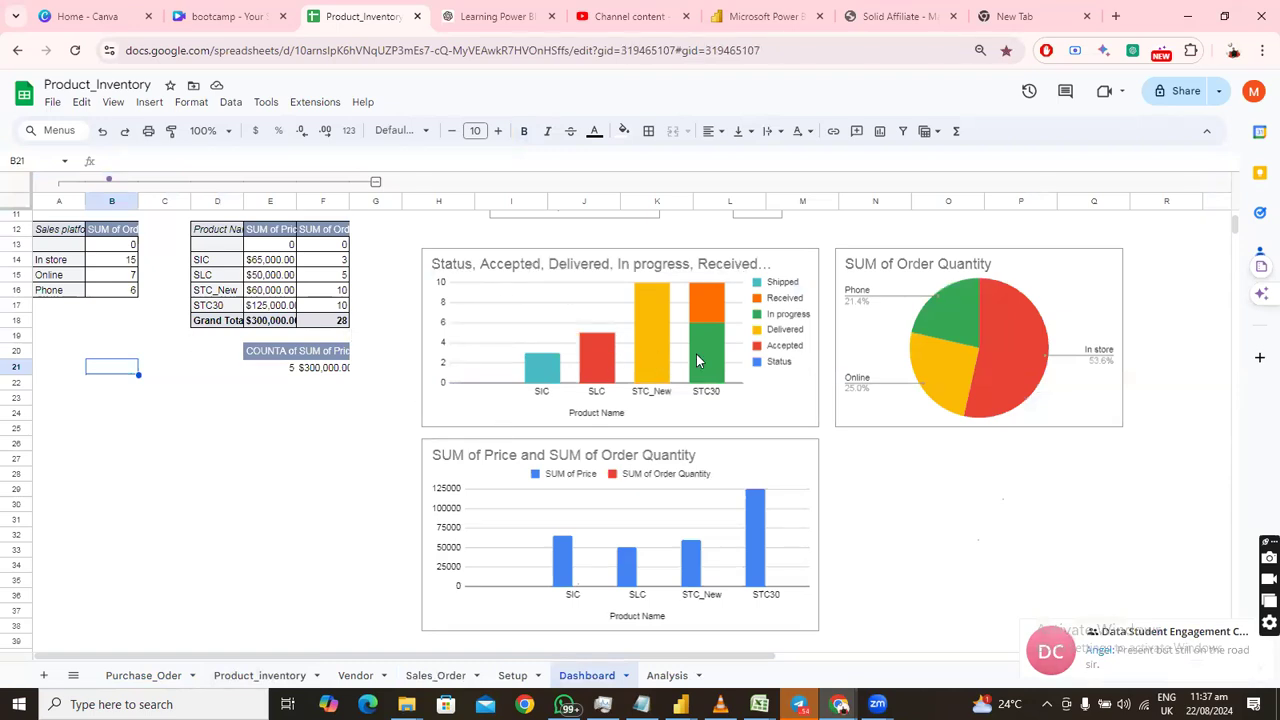
pyautogui.click(795, 267)
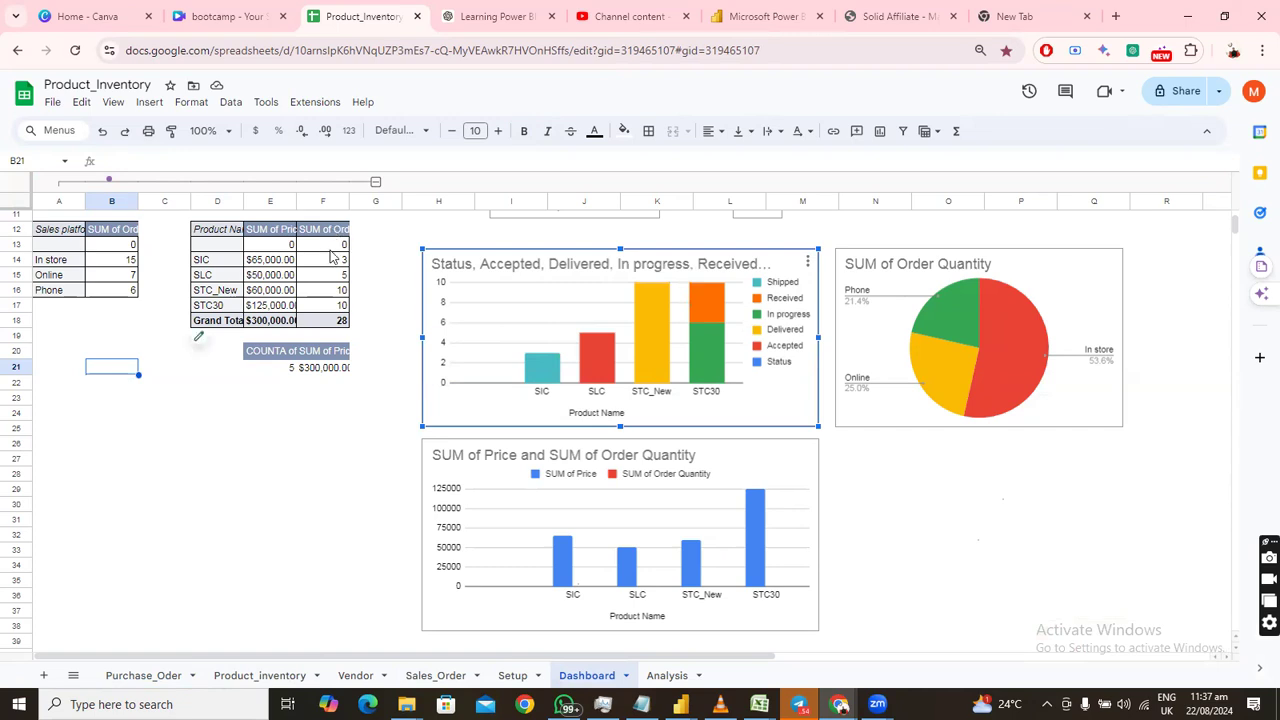
# Widen column E of the Dashboard so the SUM of Price values fit, and select that column's grand total in E18.
pyautogui.moveTo(333, 231); pyautogui.dragTo(332, 312)
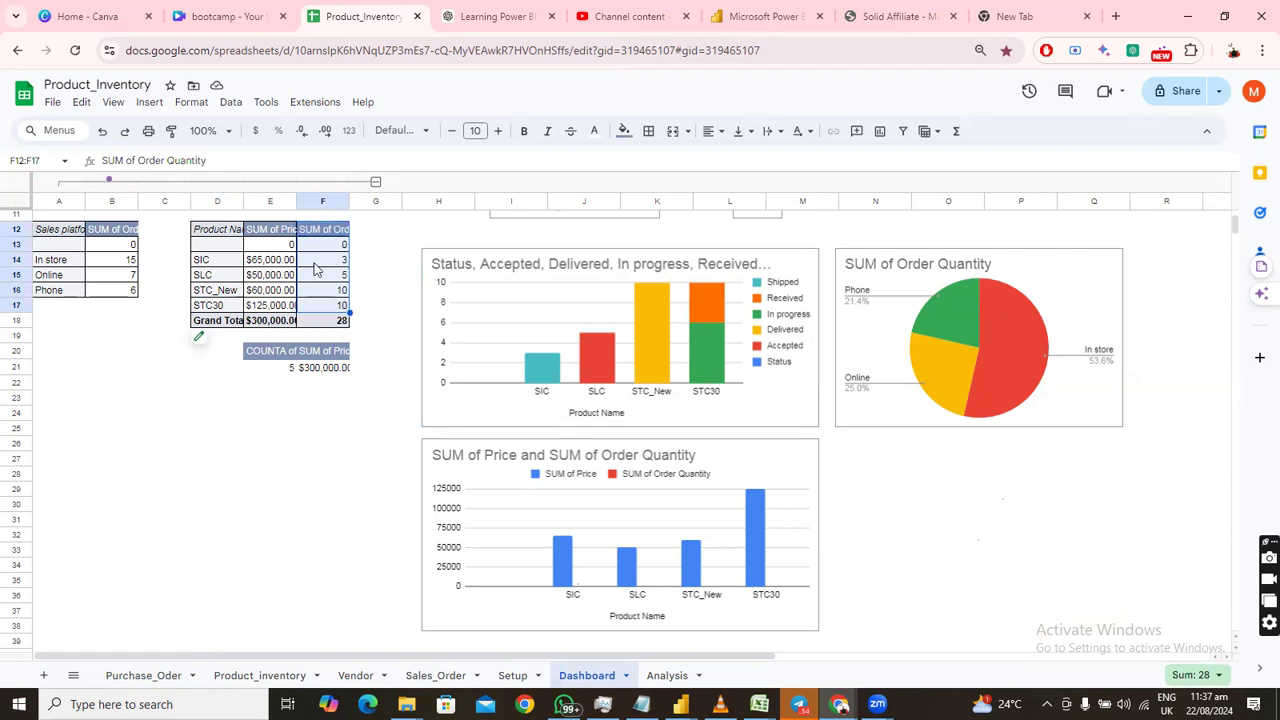
pyautogui.moveTo(296, 202); pyautogui.dragTo(330, 202)
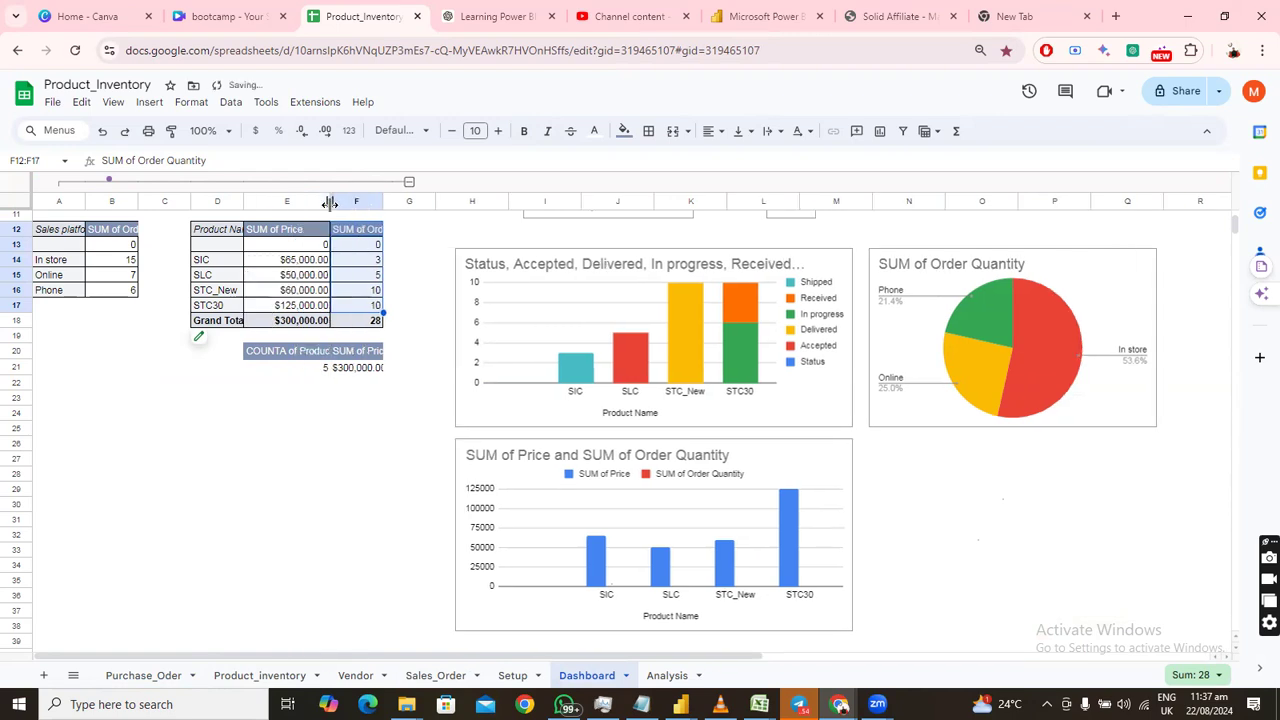
pyautogui.click(268, 322)
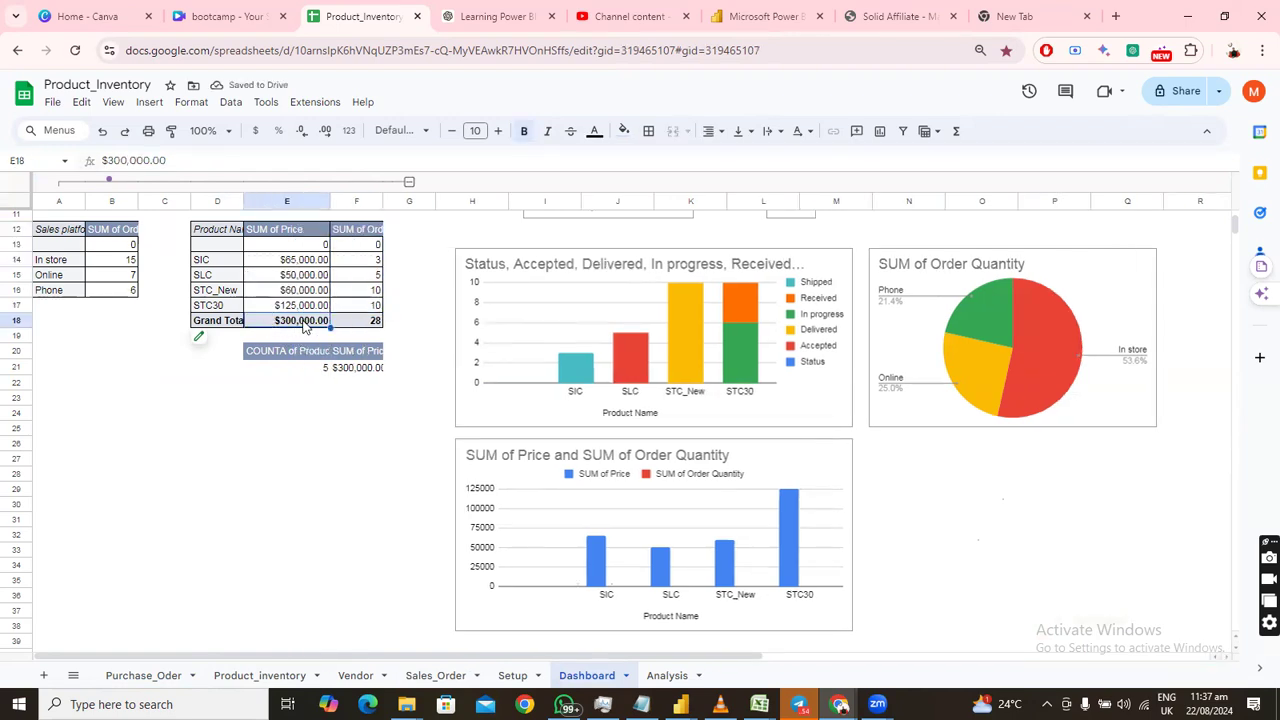
# Select the five orders' Price cells, H2:H6, in the Sales_Order sheet to trace the revenue total, and return to the Dashboard.
pyautogui.click(440, 677)
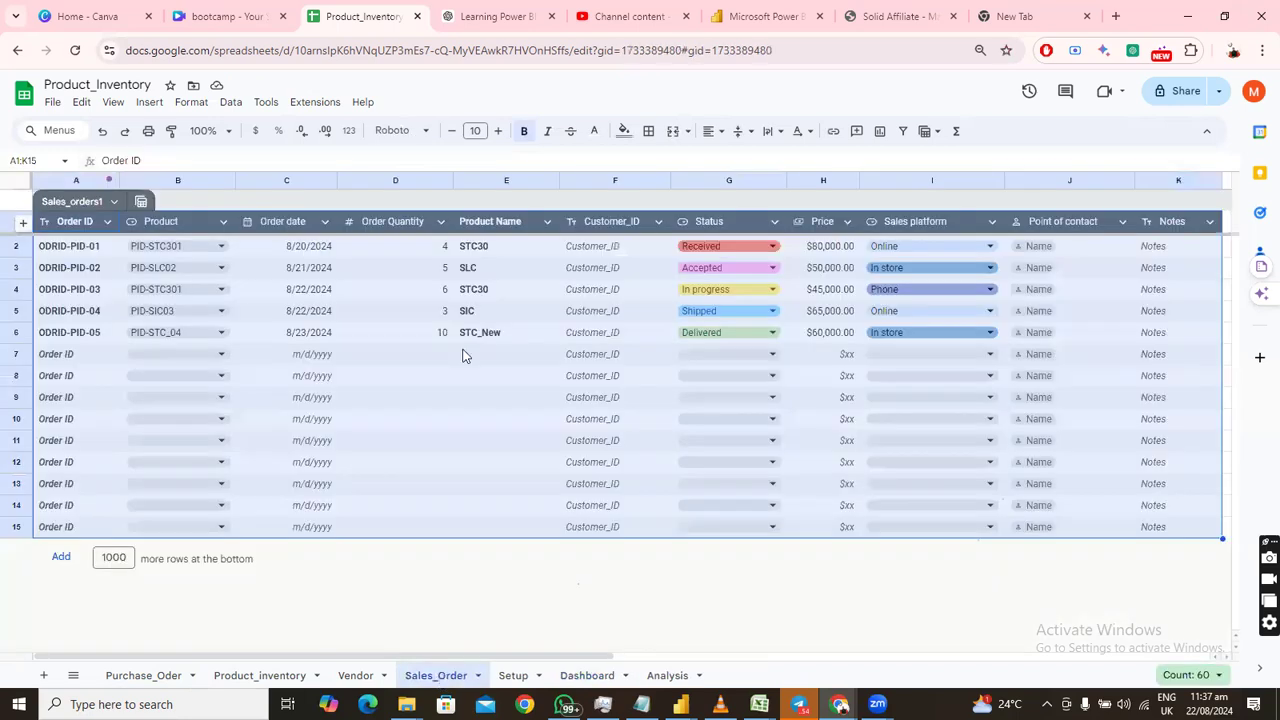
pyautogui.moveTo(835, 253); pyautogui.dragTo(833, 342)
pyautogui.click(590, 677)
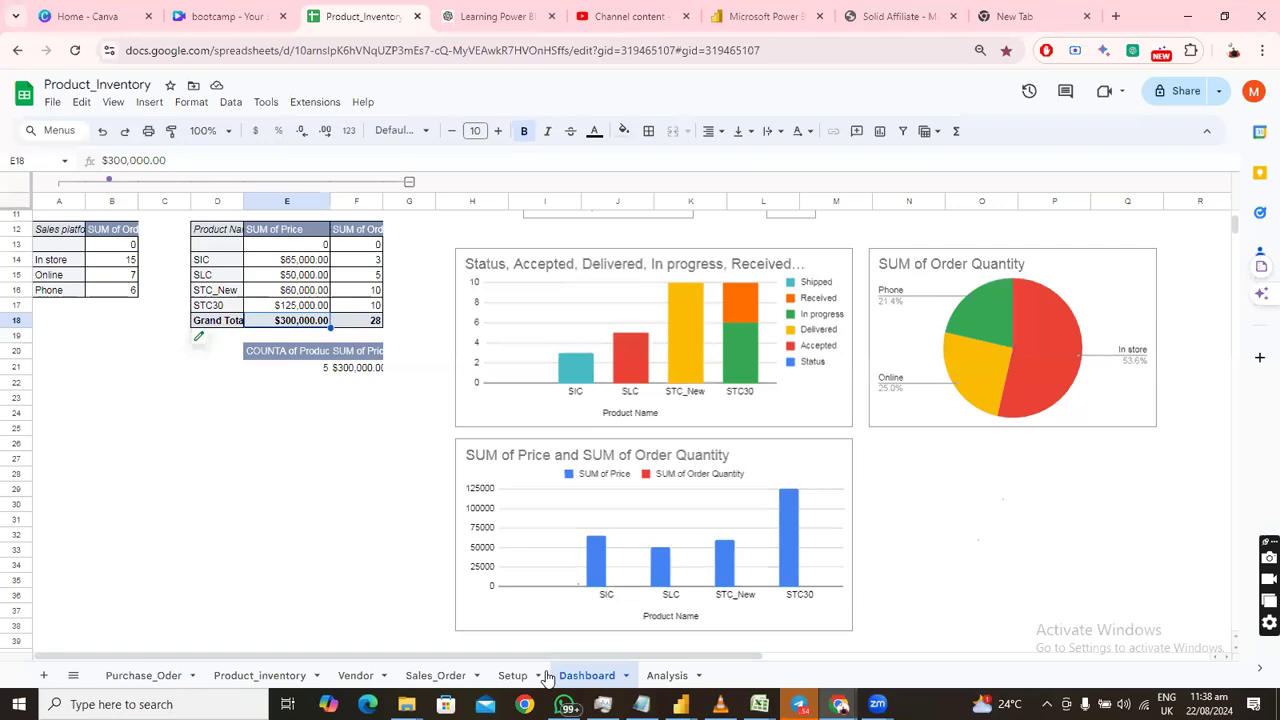
# Examine the Total Revenue Generated and Unique Products scorecards above the Dashboard charts.
pyautogui.moveTo(526, 657); pyautogui.dragTo(751, 657)
pyautogui.scroll(2, 751, 614)
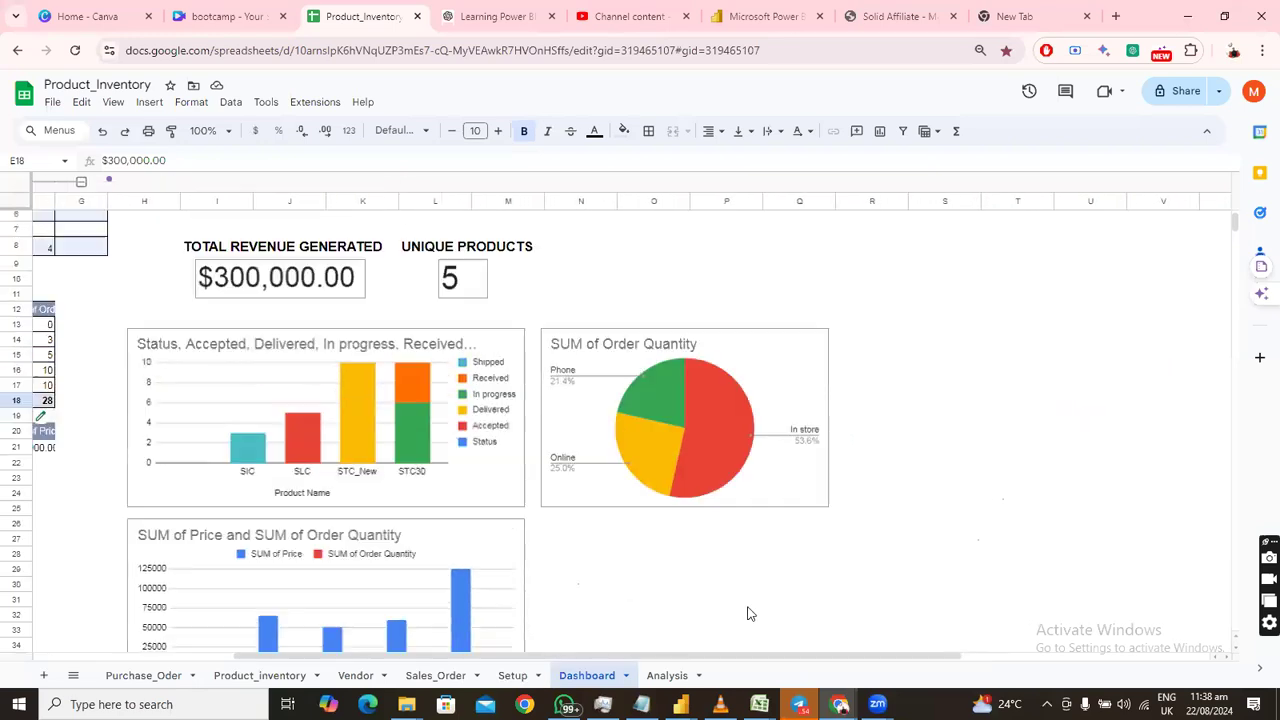
pyautogui.scroll(2, 751, 614)
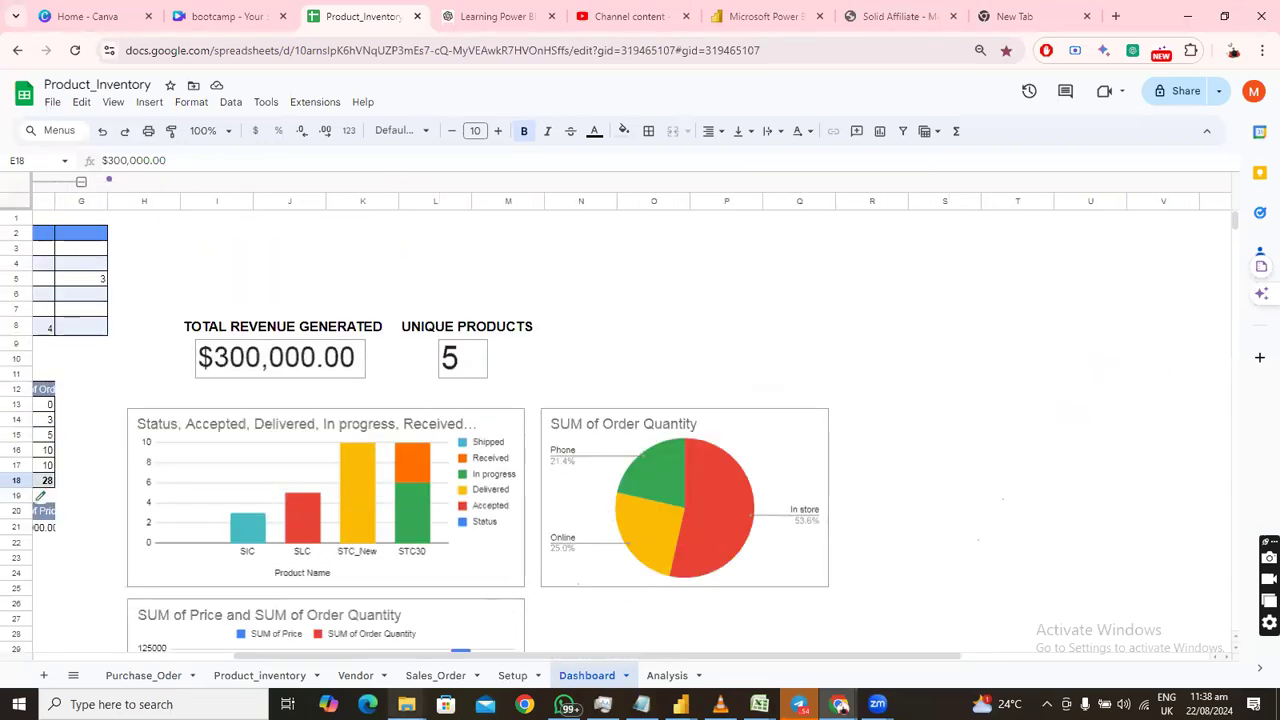
pyautogui.hscroll(-3, 470, 540)
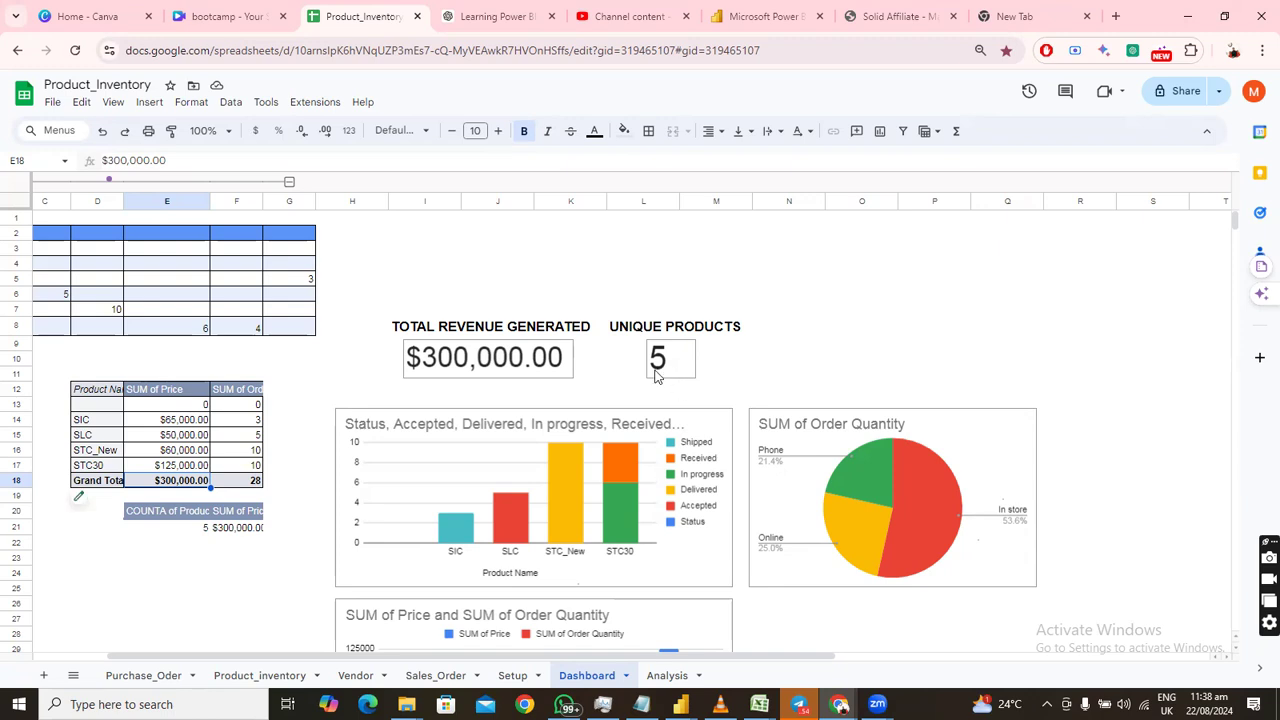
pyautogui.click(675, 362)
pyautogui.click(1000, 329)
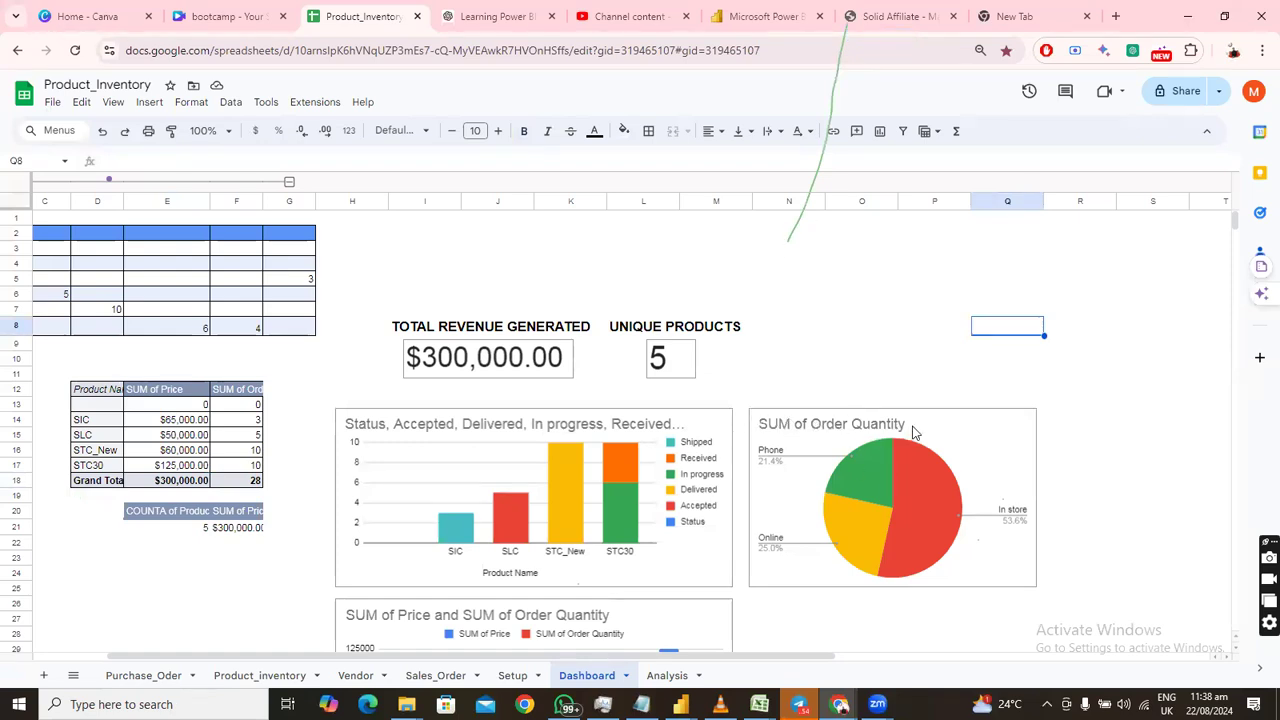
# Select the SUM of Order Quantity pie chart and examine the shares of the sales platforms.
pyautogui.click(990, 442)
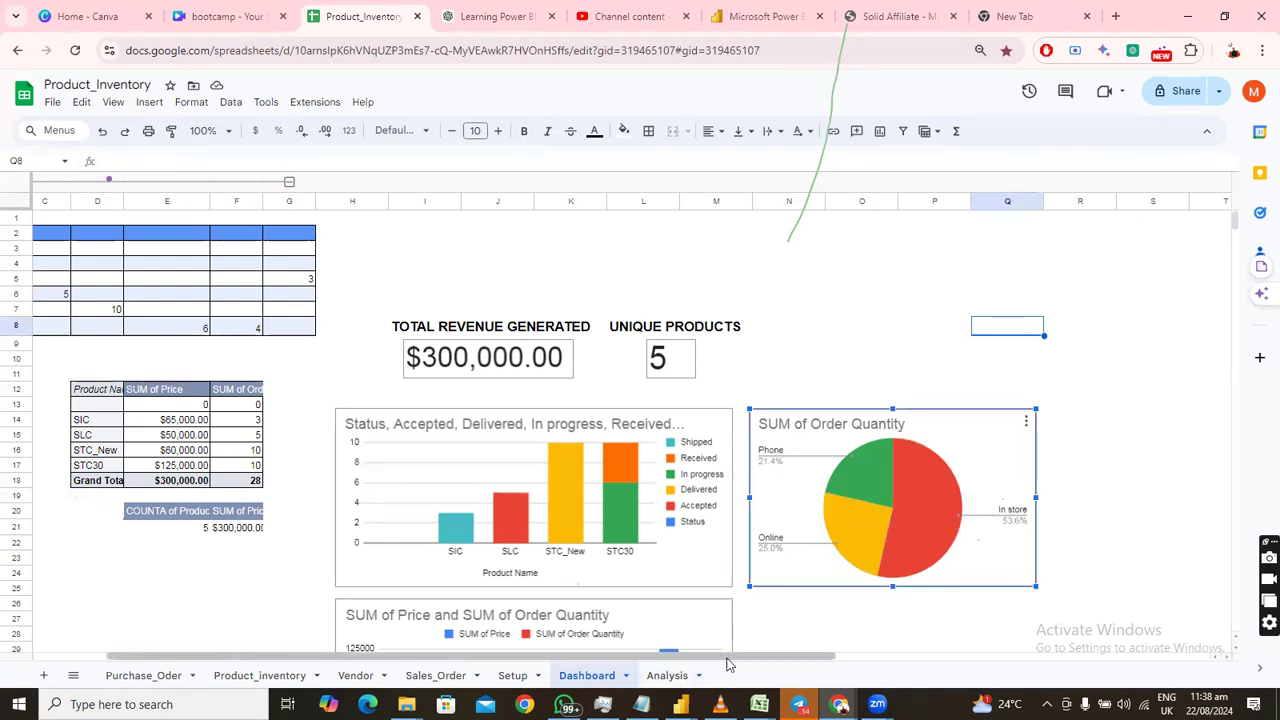
pyautogui.moveTo(730, 665); pyautogui.dragTo(834, 662)
pyautogui.scroll(-5, 951, 423)
pyautogui.scroll(3, 951, 398)
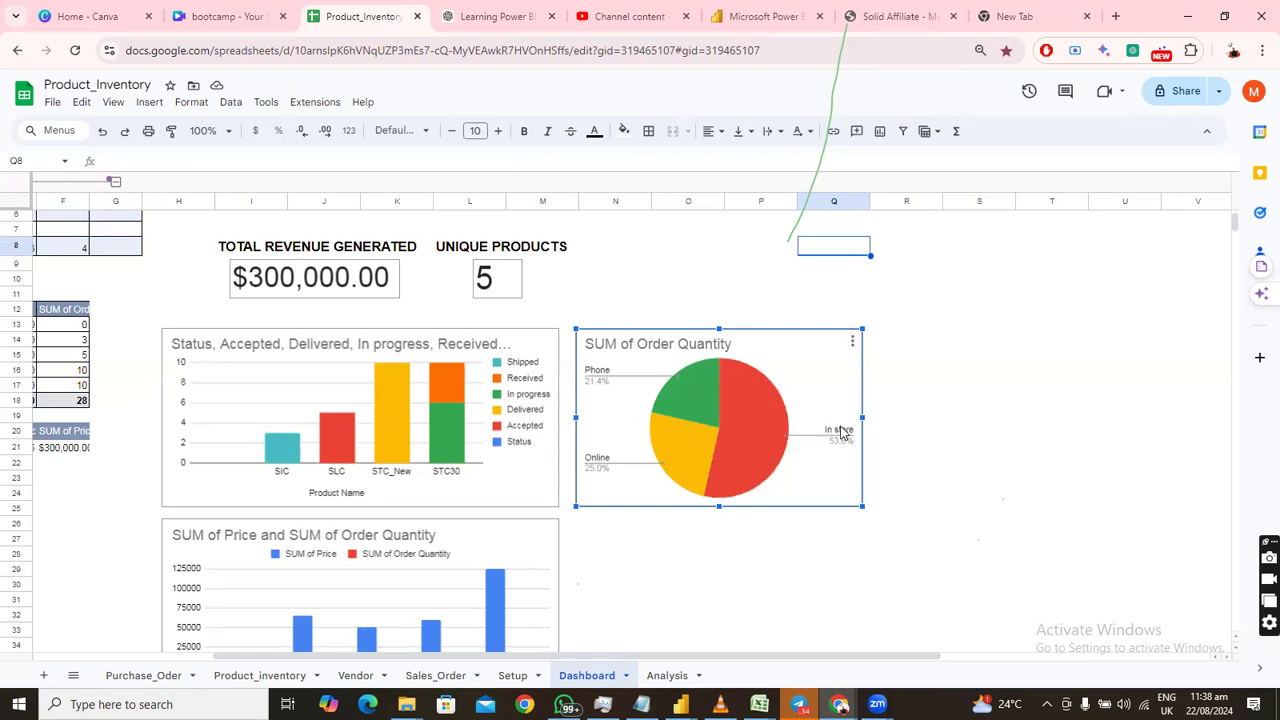
# Select the SUM of Price and SUM of Order Quantity column chart to examine its bars per product.
pyautogui.scroll(-3, 560, 548)
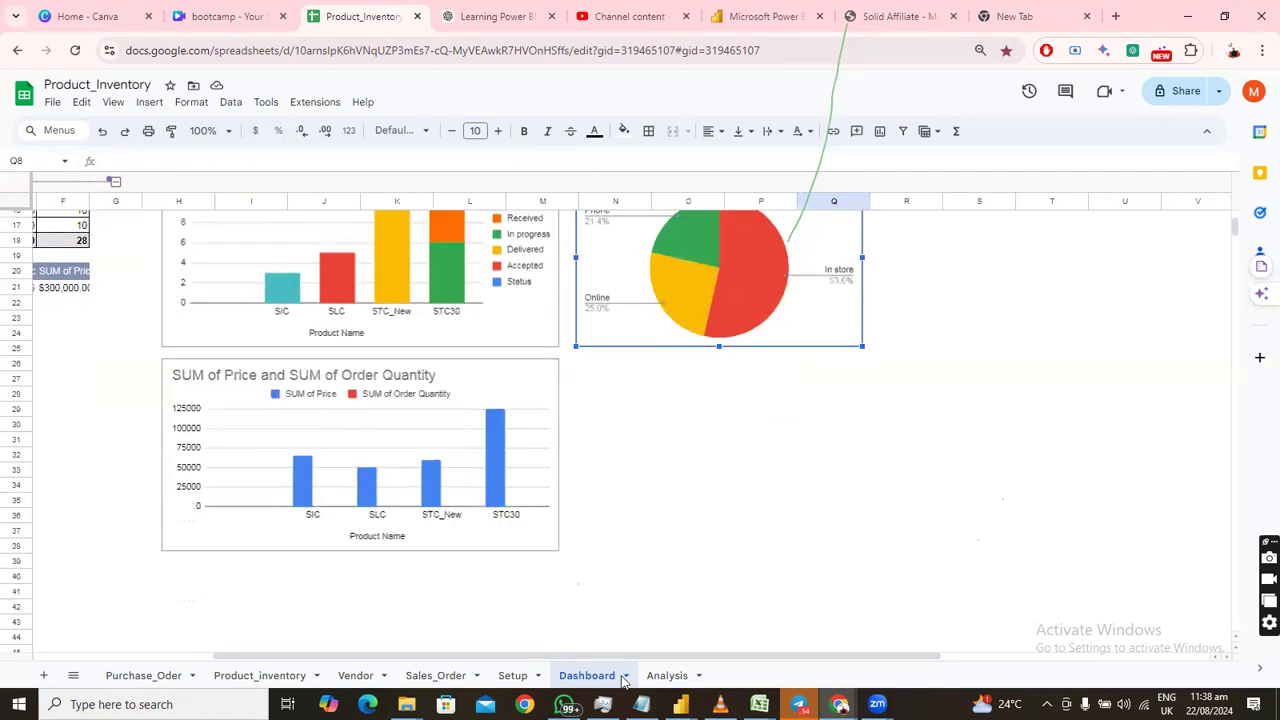
pyautogui.moveTo(748, 660); pyautogui.dragTo(499, 661)
pyautogui.click(595, 480)
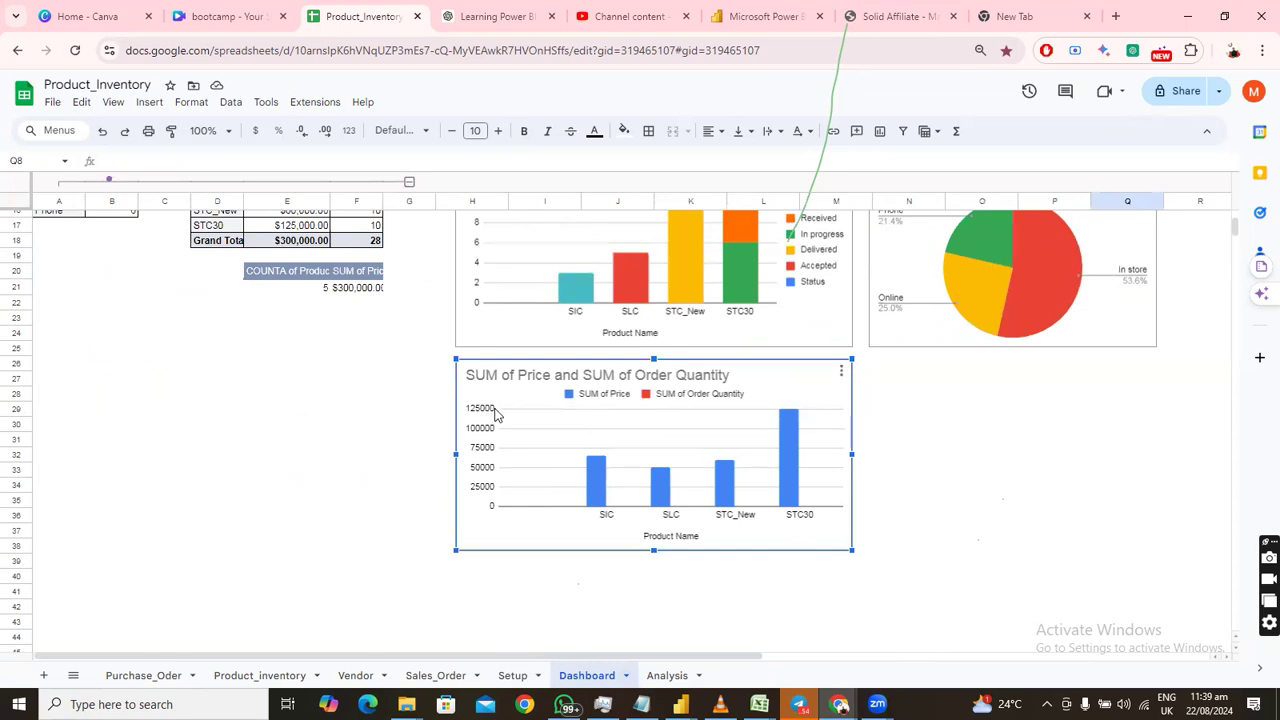
# Review the whole Dashboard once more, from the status pivot table and scorecards down to the lowest chart.
pyautogui.scroll(5, 893, 575)
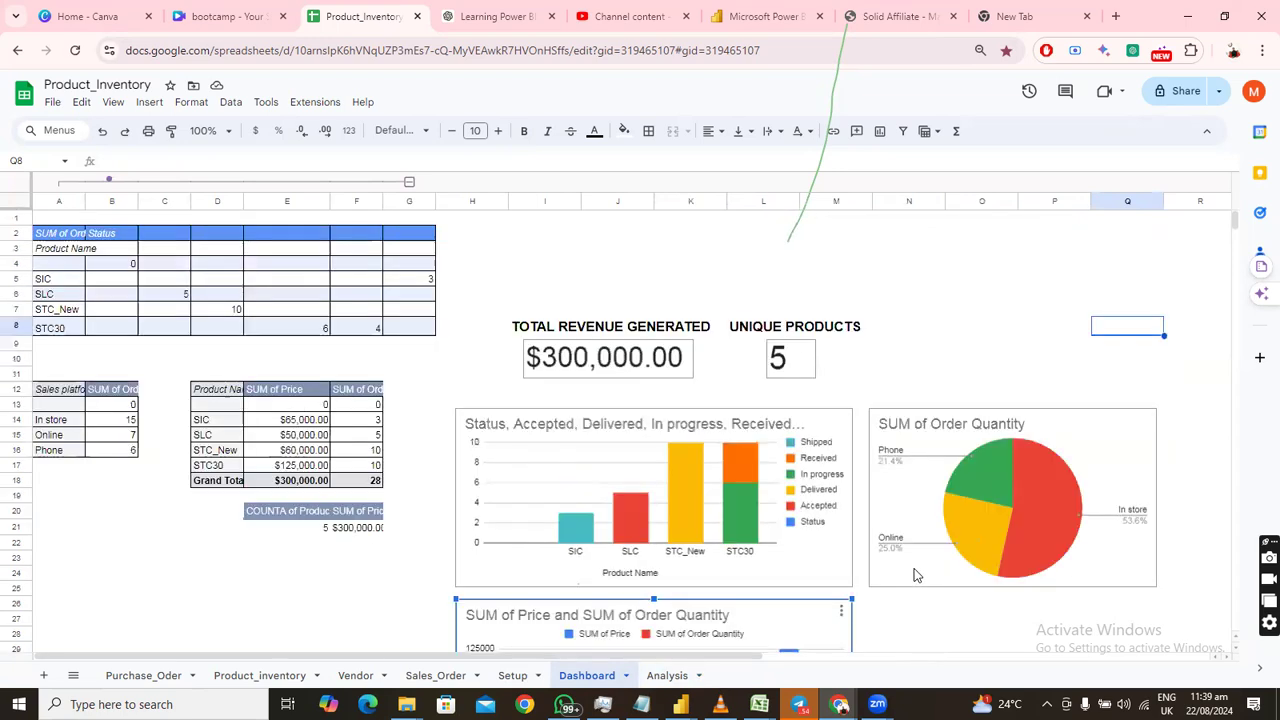
pyautogui.click(948, 622)
pyautogui.scroll(-7, 900, 610)
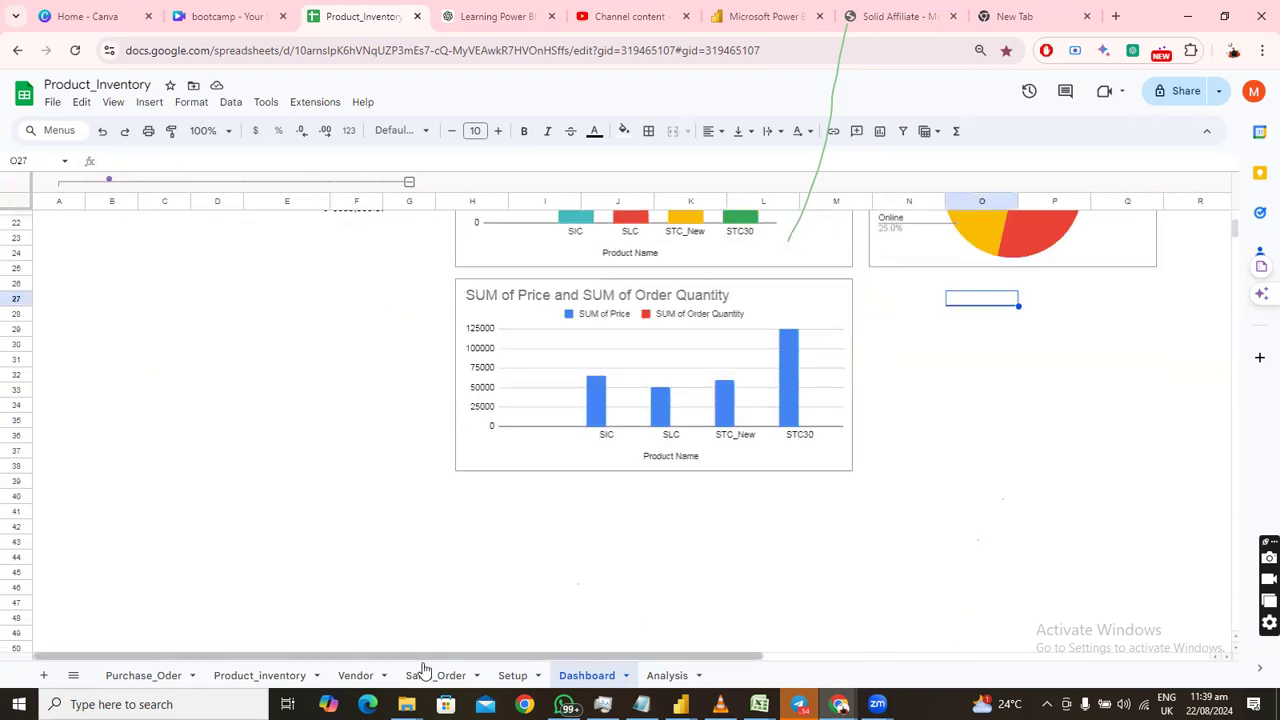
pyautogui.click(917, 502)
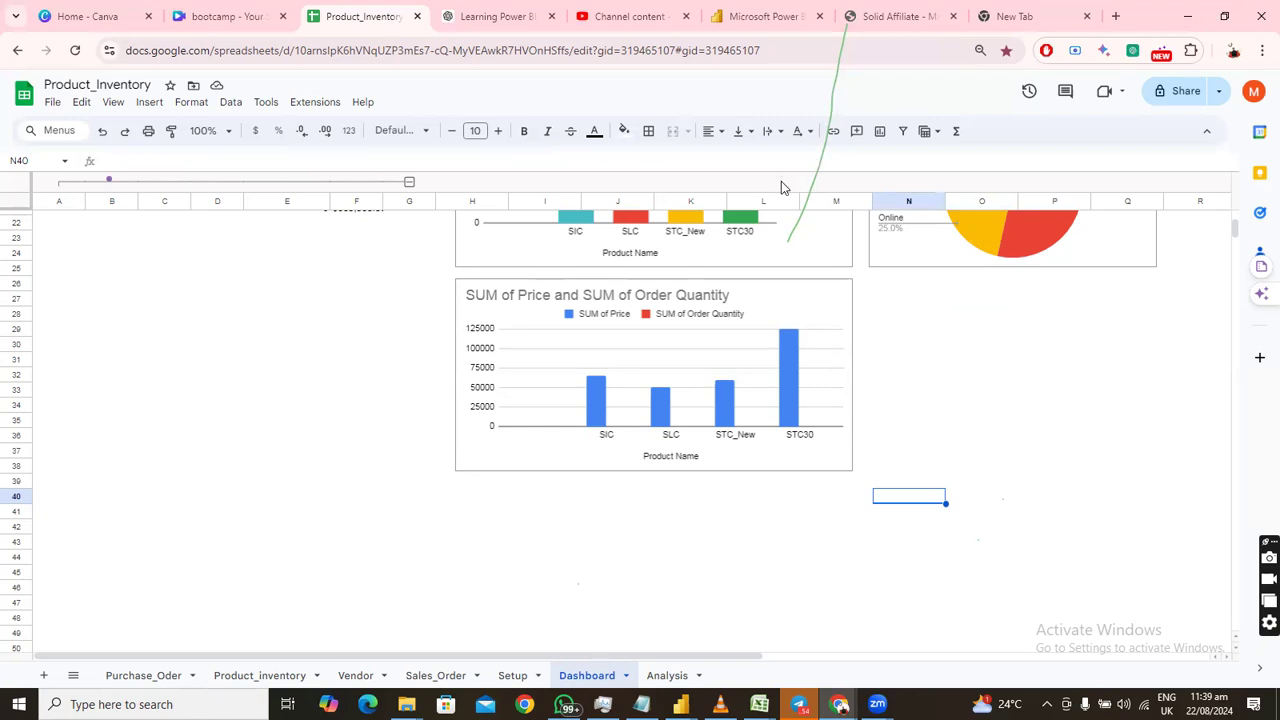
pyautogui.scroll(5, 358, 500)
pyautogui.scroll(-6, 362, 500)
pyautogui.scroll(-4, 397, 450)
pyautogui.scroll(7, 446, 511)
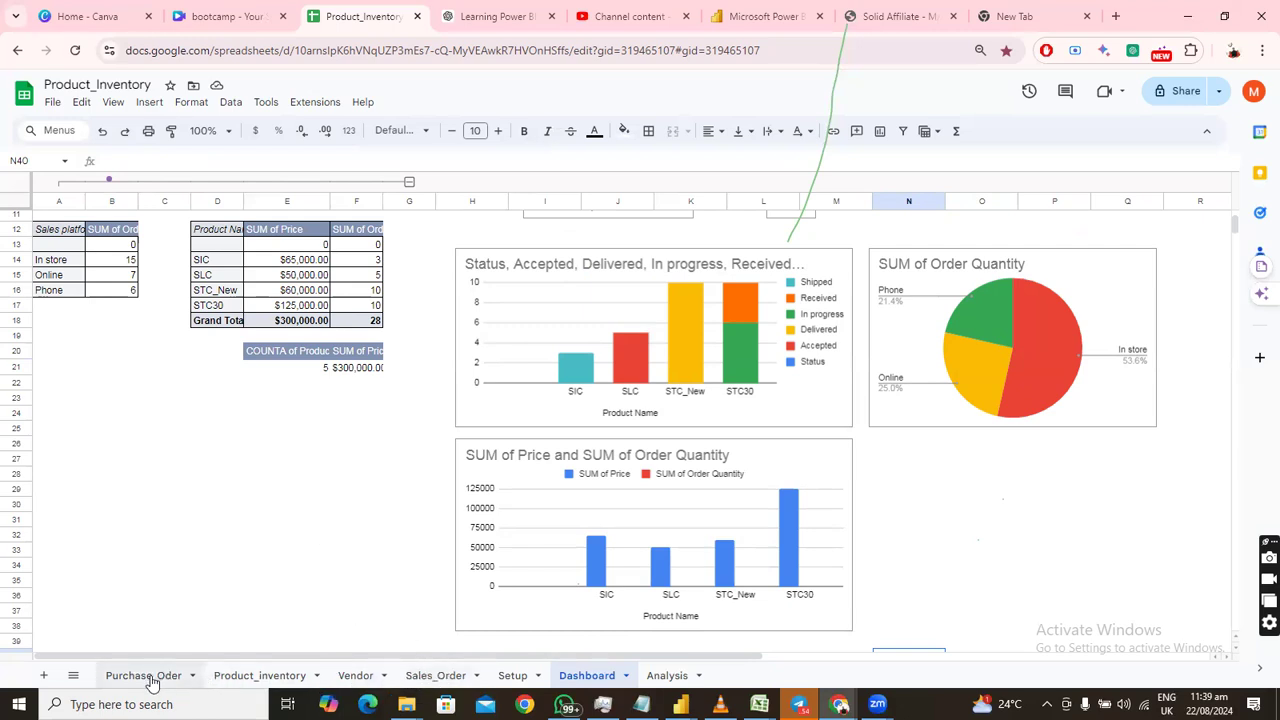
# Go back to the Product_inventory sheet and look across its columns from Current Stock Level to Product_ID.
pyautogui.click(270, 676)
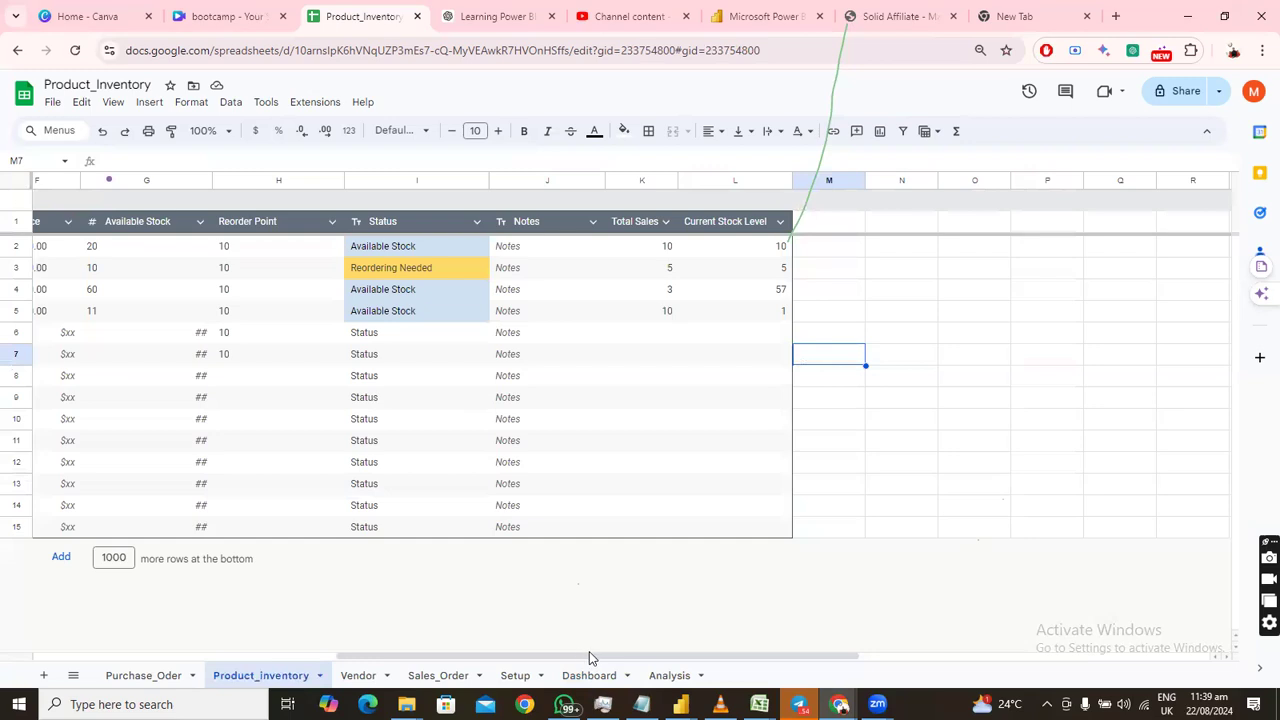
pyautogui.moveTo(590, 660); pyautogui.dragTo(518, 679)
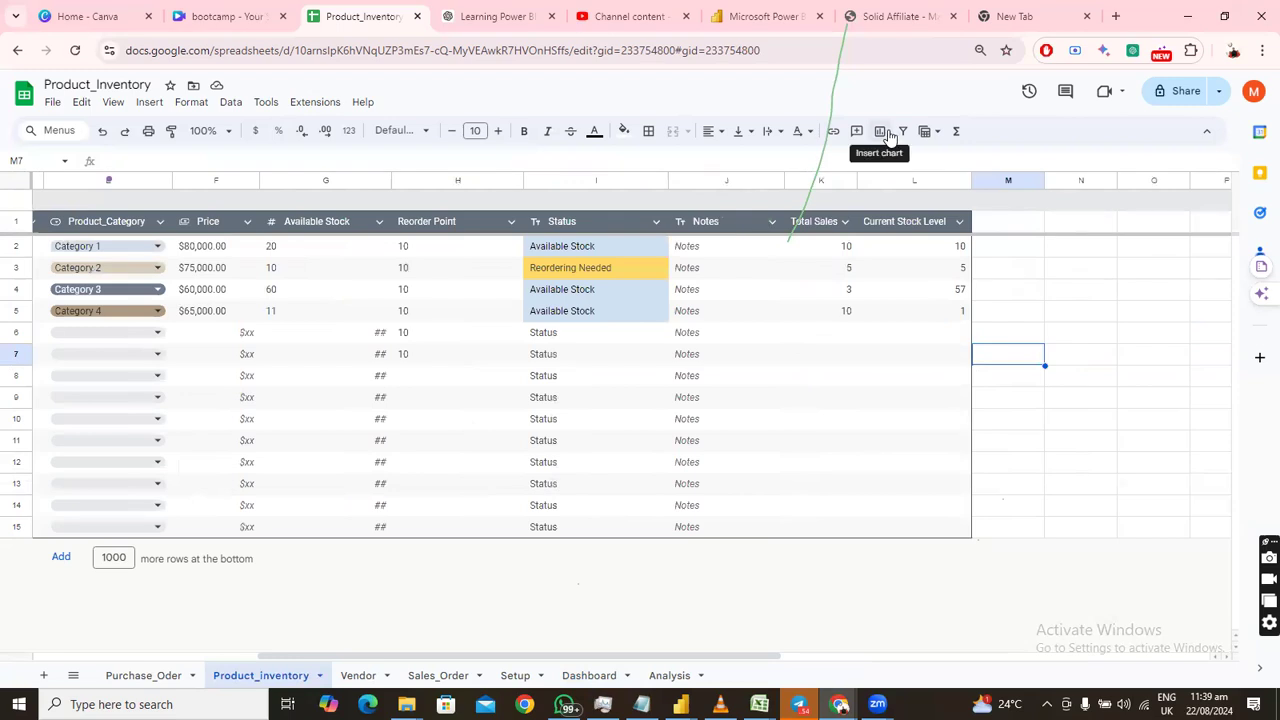
pyautogui.click(99, 662)
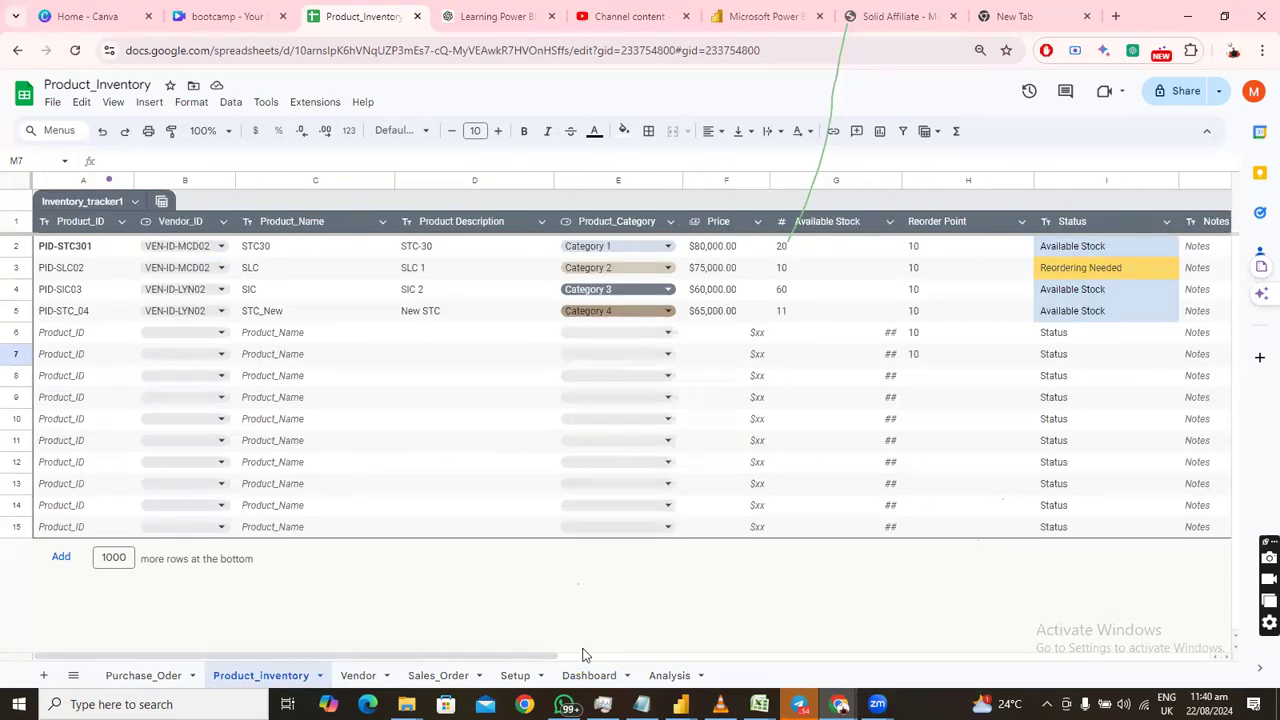
# Return to the Dashboard sheet and look over its revenue summary and product charts.
pyautogui.click(595, 677)
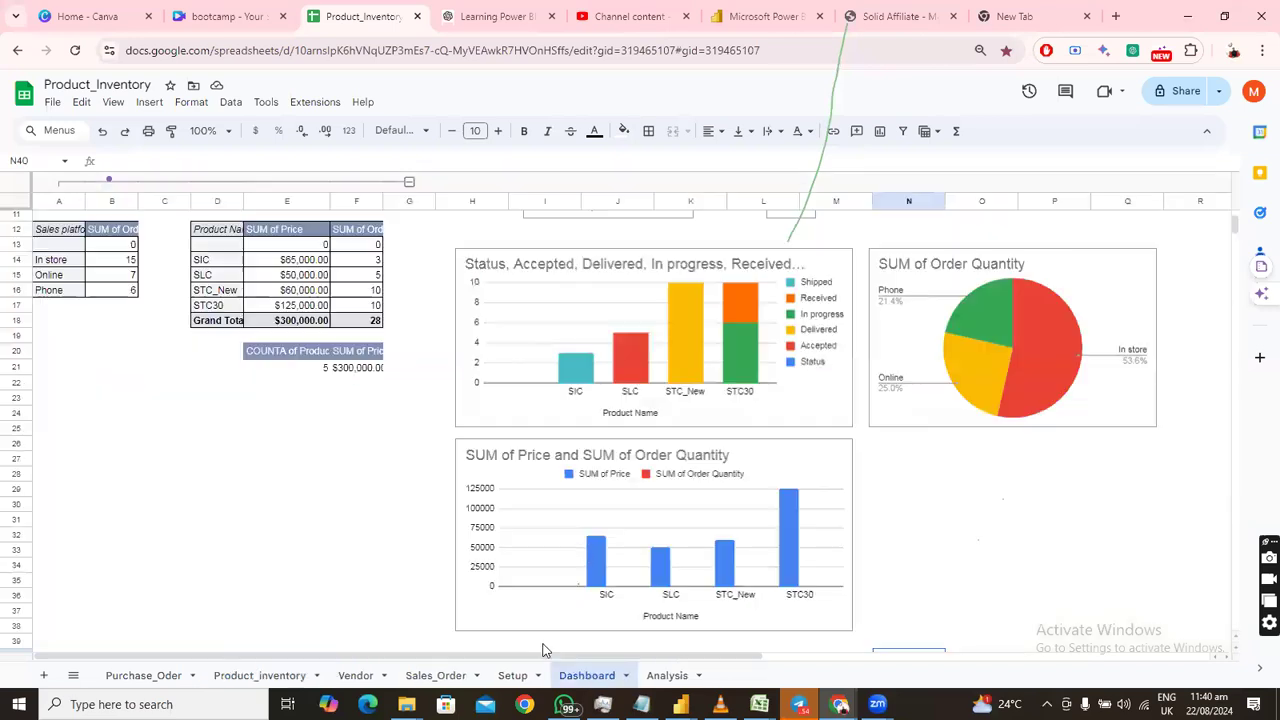
pyautogui.scroll(2, 412, 529)
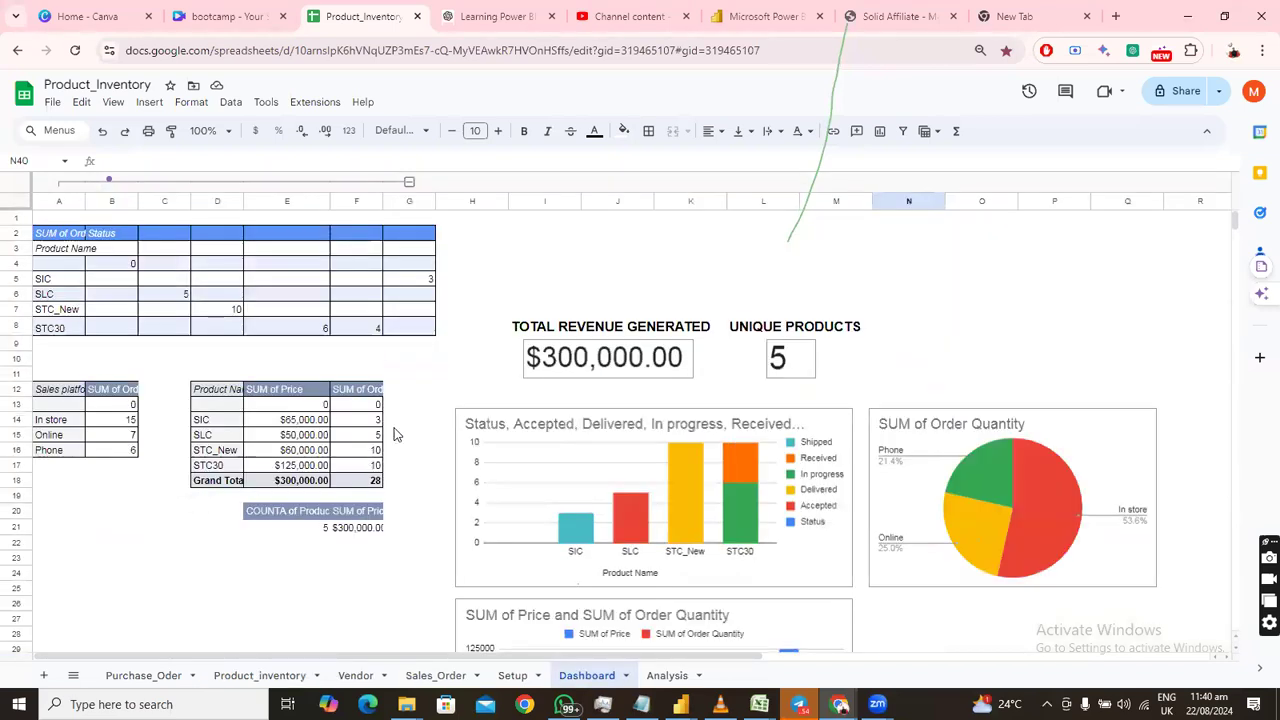
pyautogui.scroll(-2, 396, 434)
pyautogui.scroll(-3, 394, 432)
pyautogui.scroll(2, 385, 410)
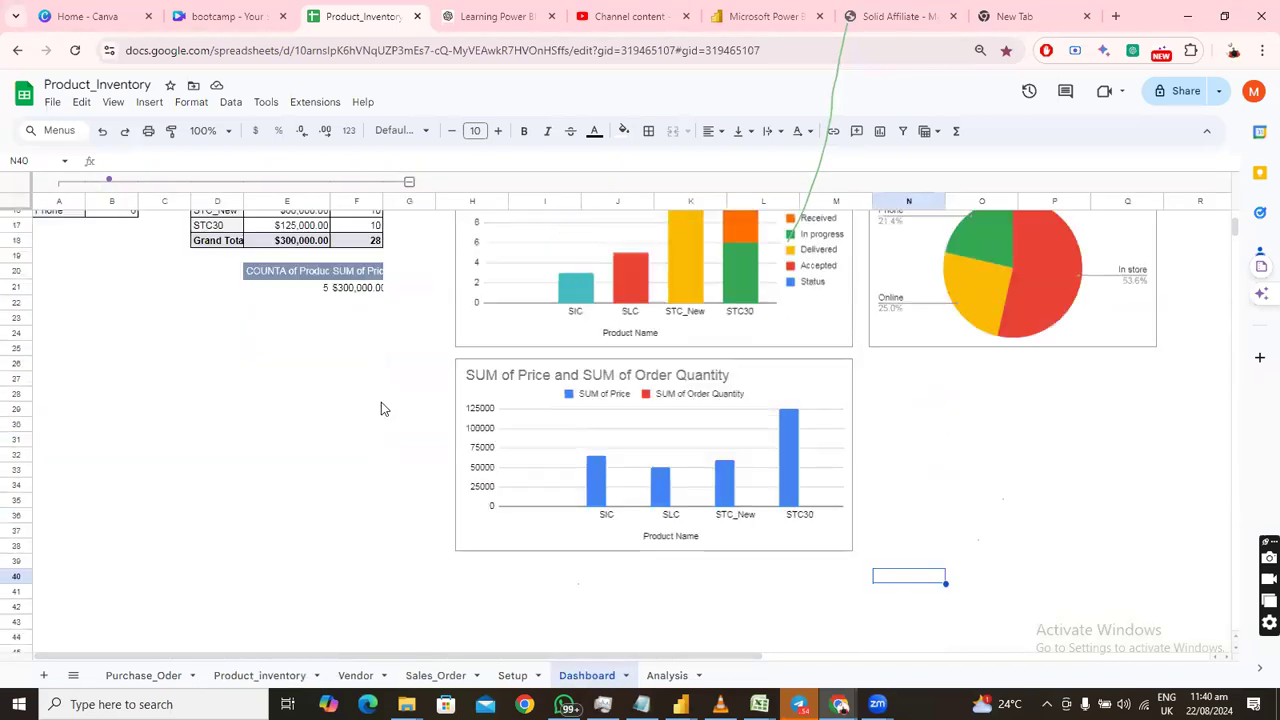
# Start a new pivot table on the Dashboard sheet, placed in the existing sheet at cell A24.
pyautogui.click(57, 308)
pyautogui.click(66, 333)
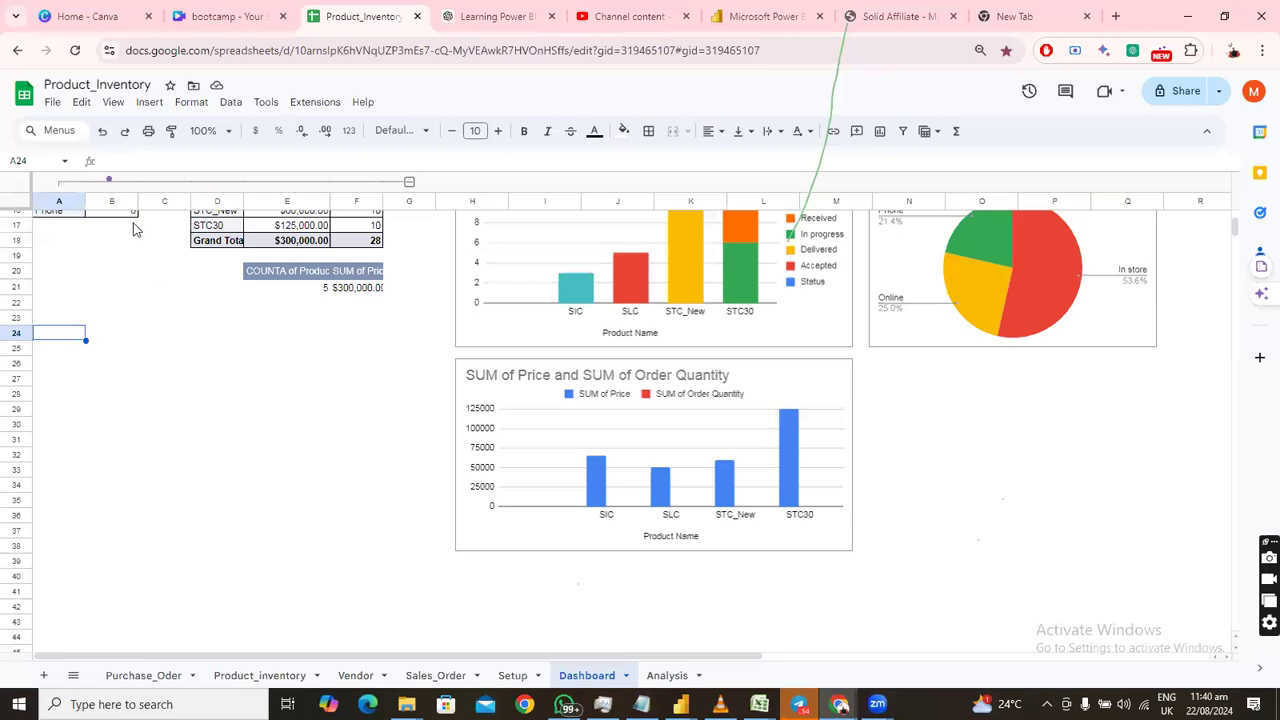
pyautogui.click(148, 102)
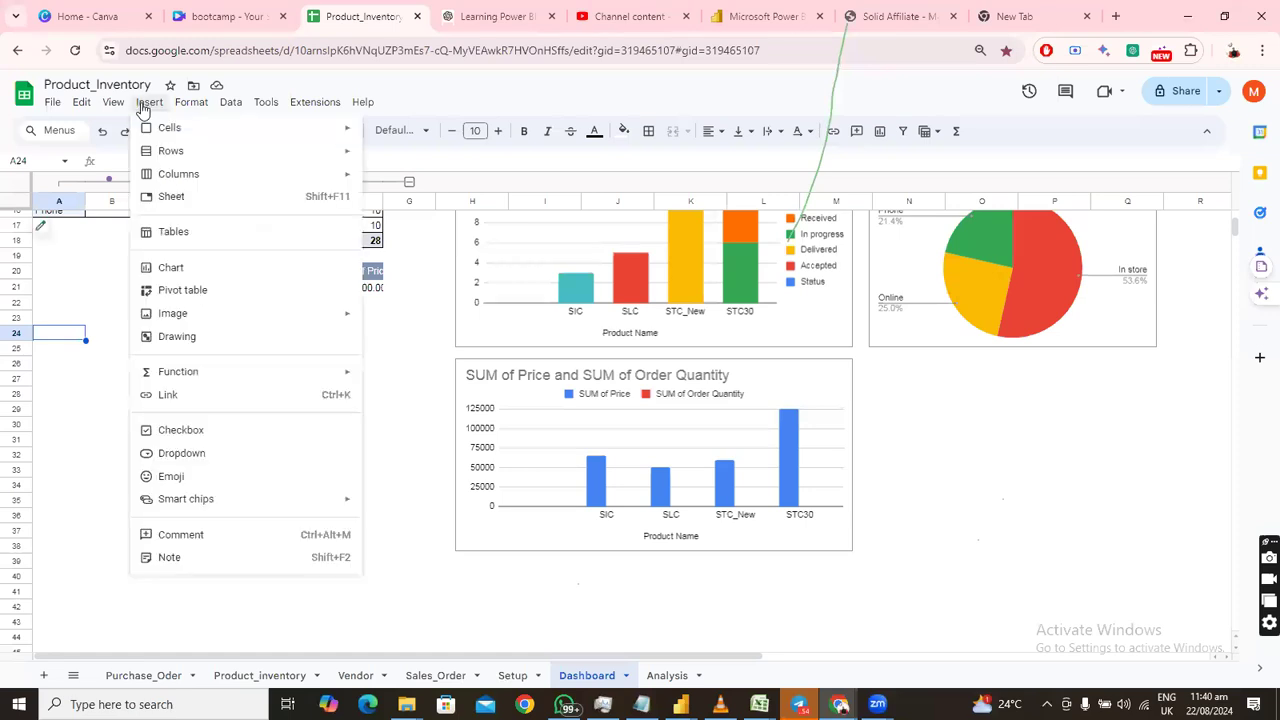
pyautogui.click(199, 293)
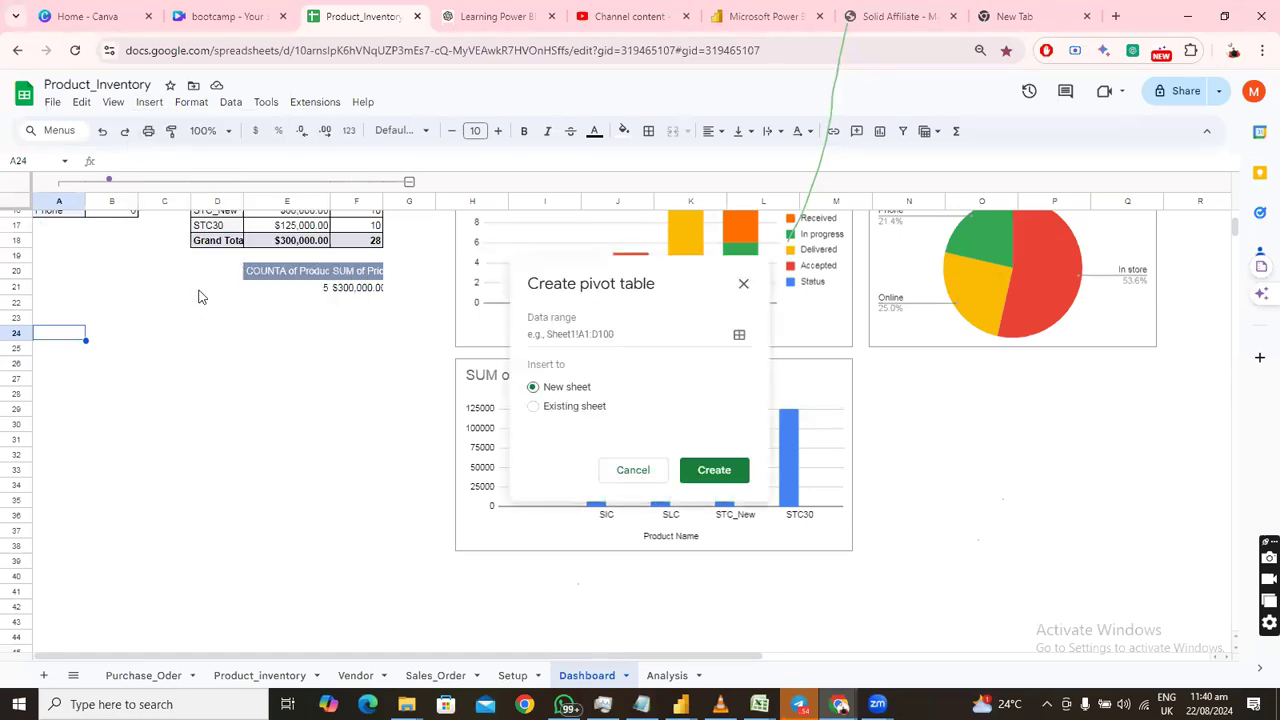
pyautogui.click(562, 408)
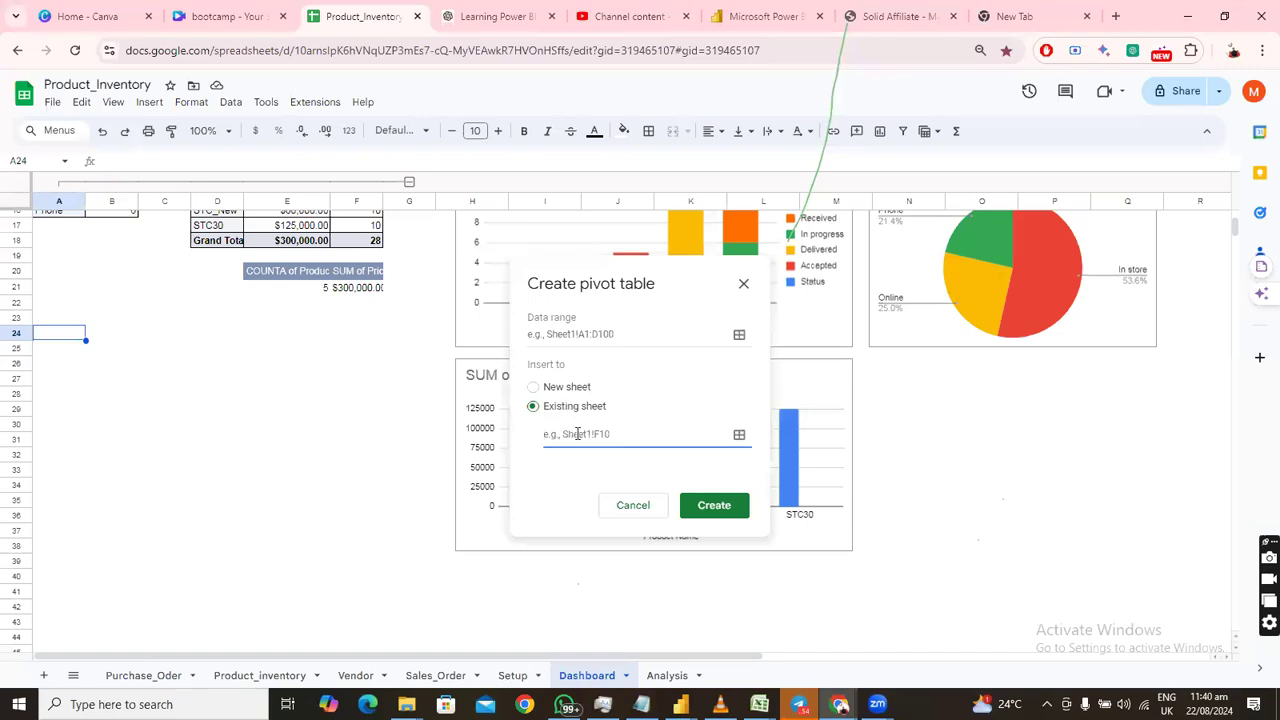
pyautogui.click(55, 339)
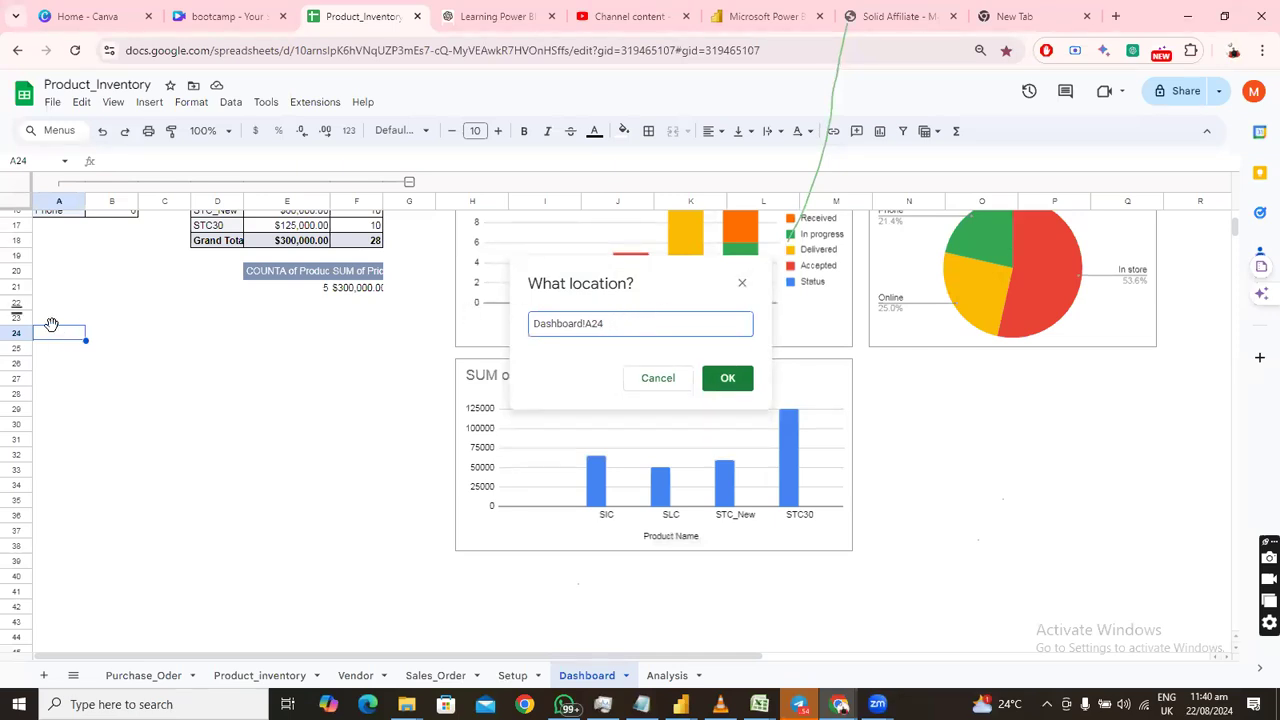
pyautogui.click(729, 380)
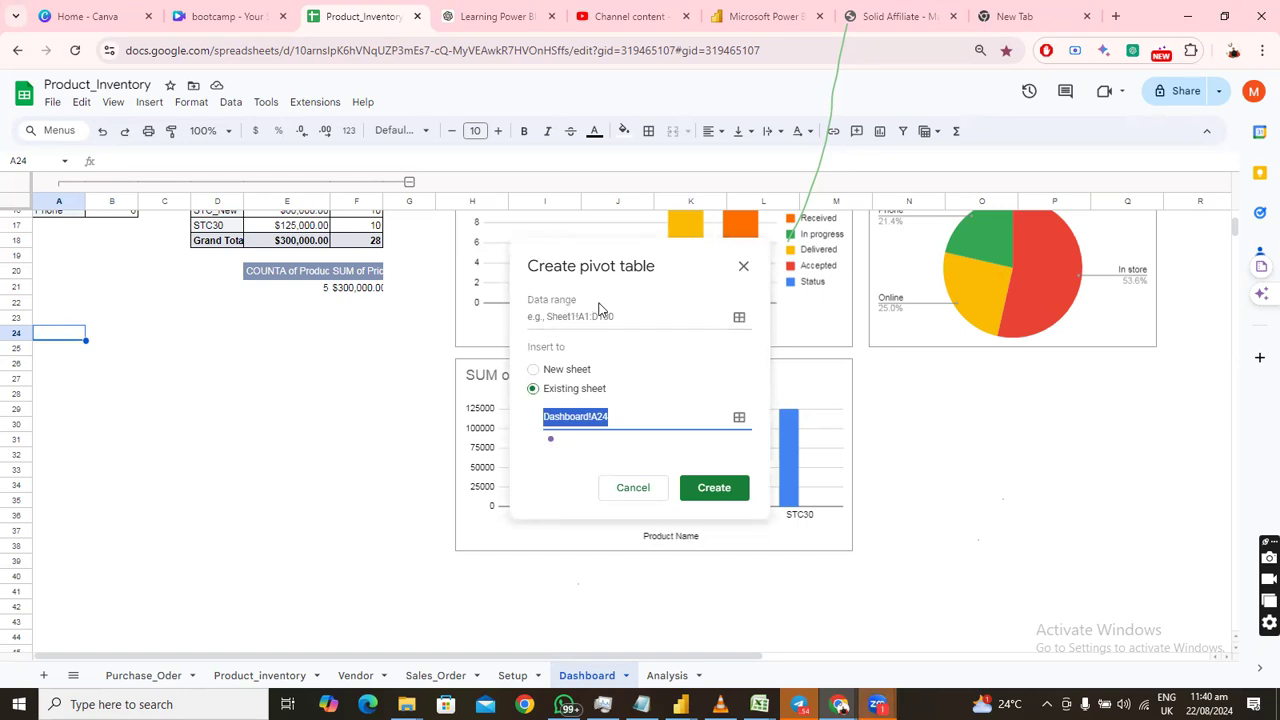
# Use the Inventory_tracker1 table on the Product_inventory sheet as the pivot table's data range and create it.
pyautogui.click(593, 317)
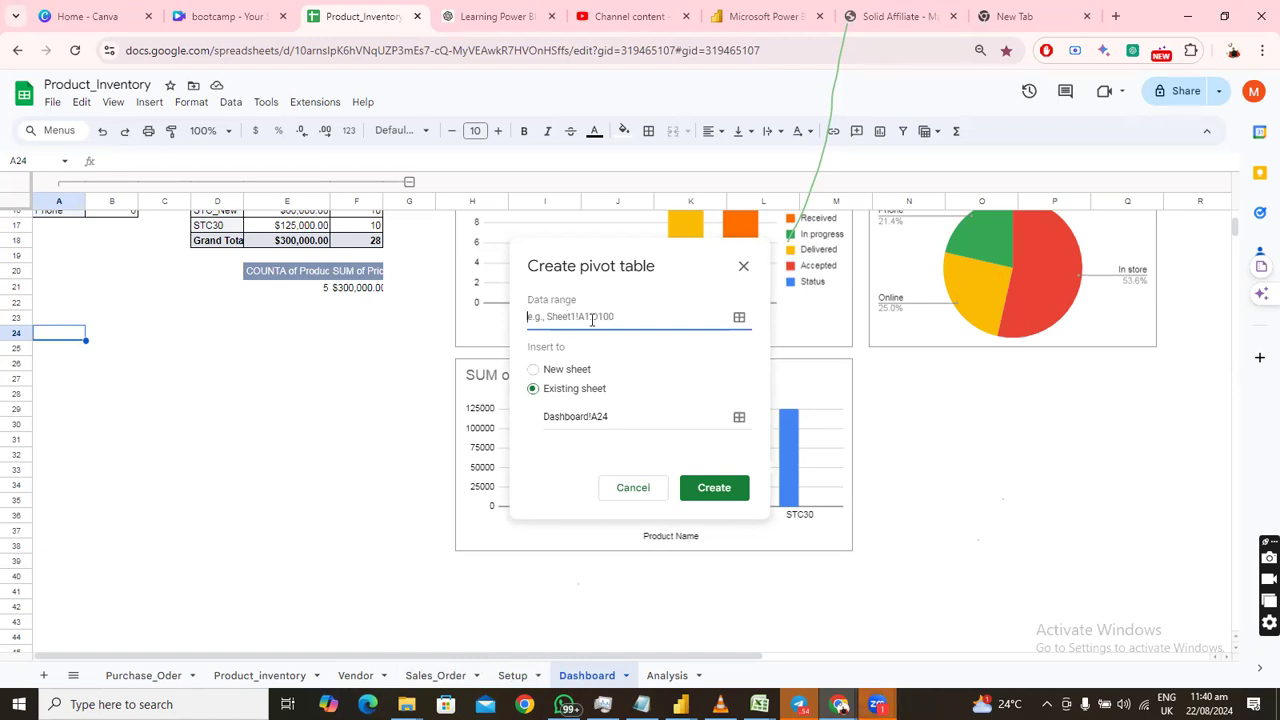
pyautogui.click(739, 317)
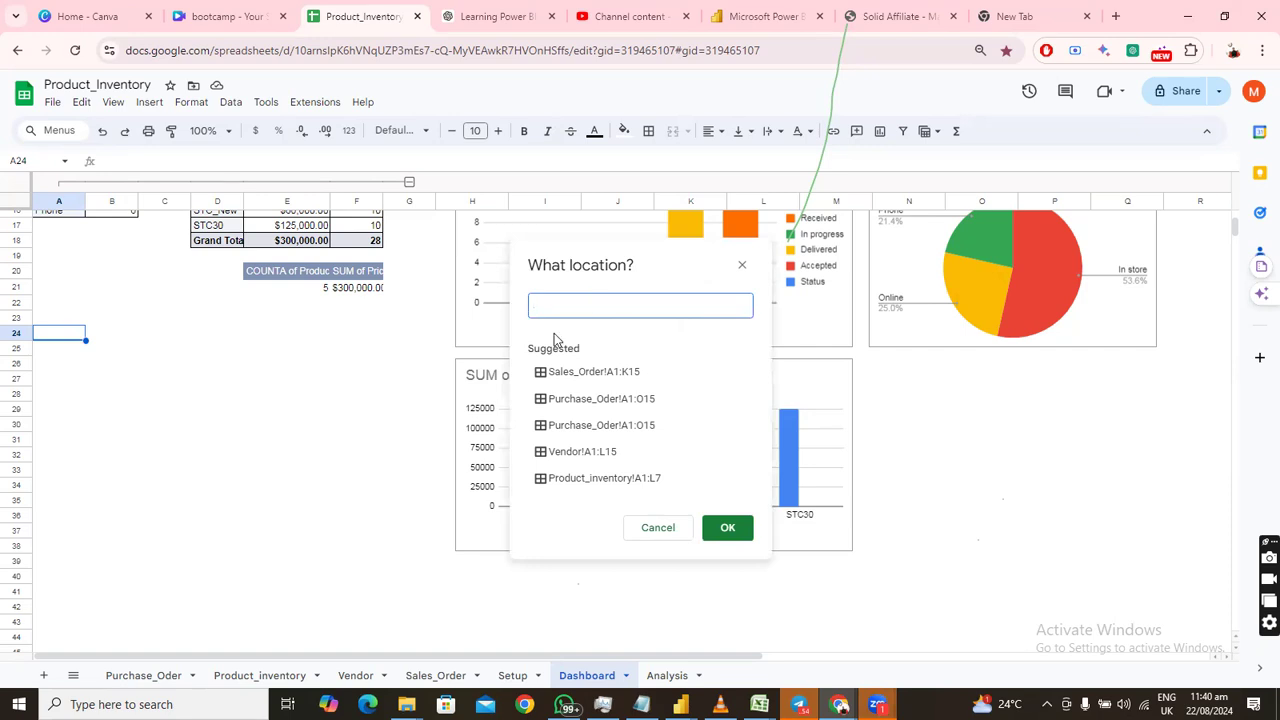
pyautogui.click(252, 677)
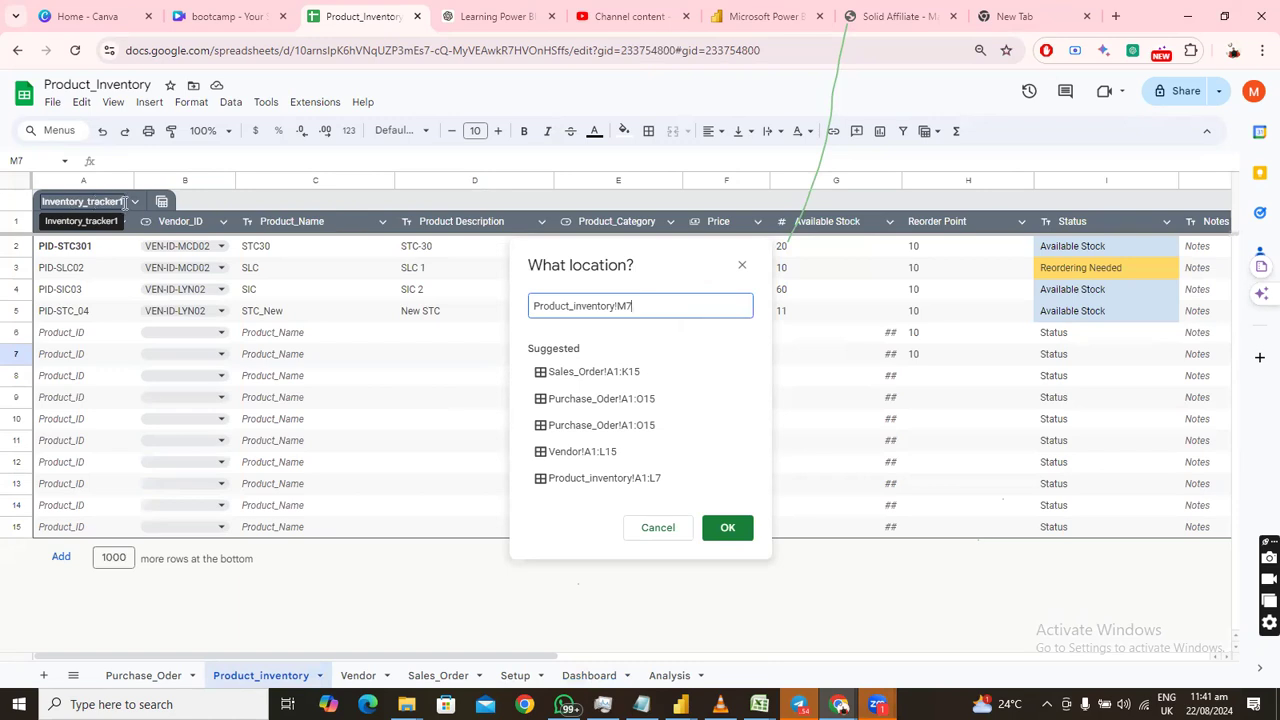
pyautogui.click(64, 161)
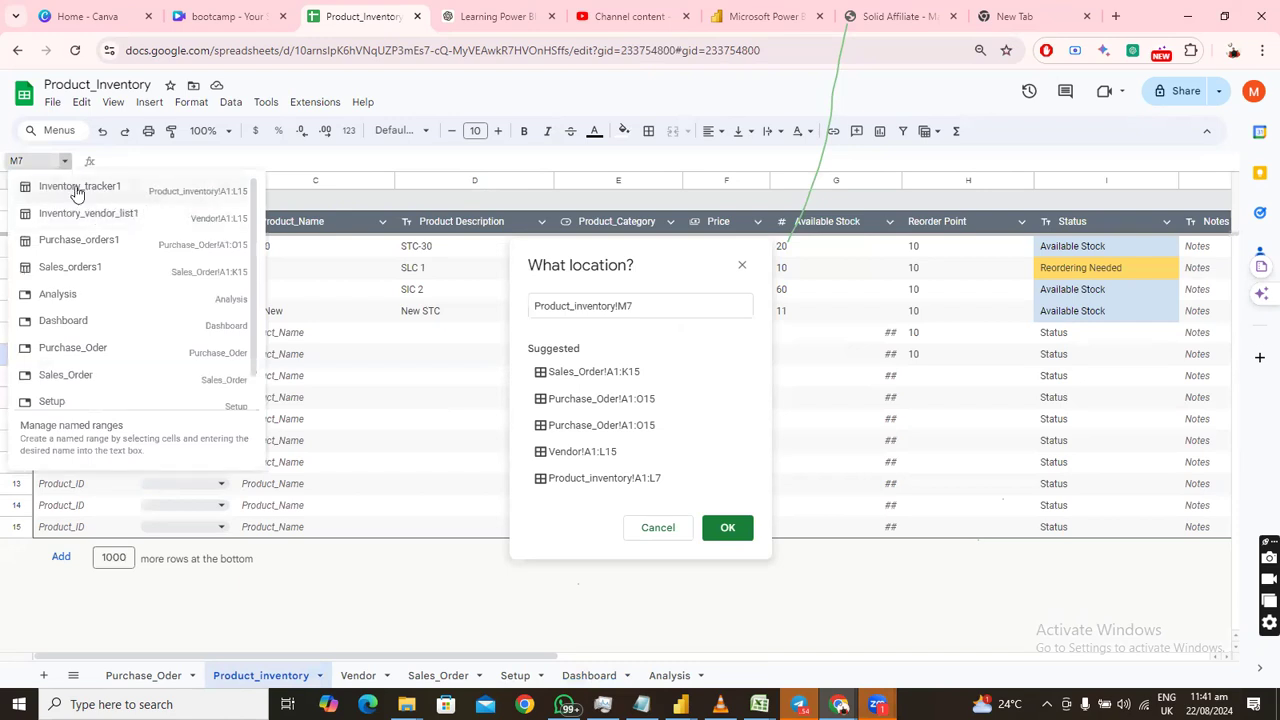
pyautogui.click(80, 187)
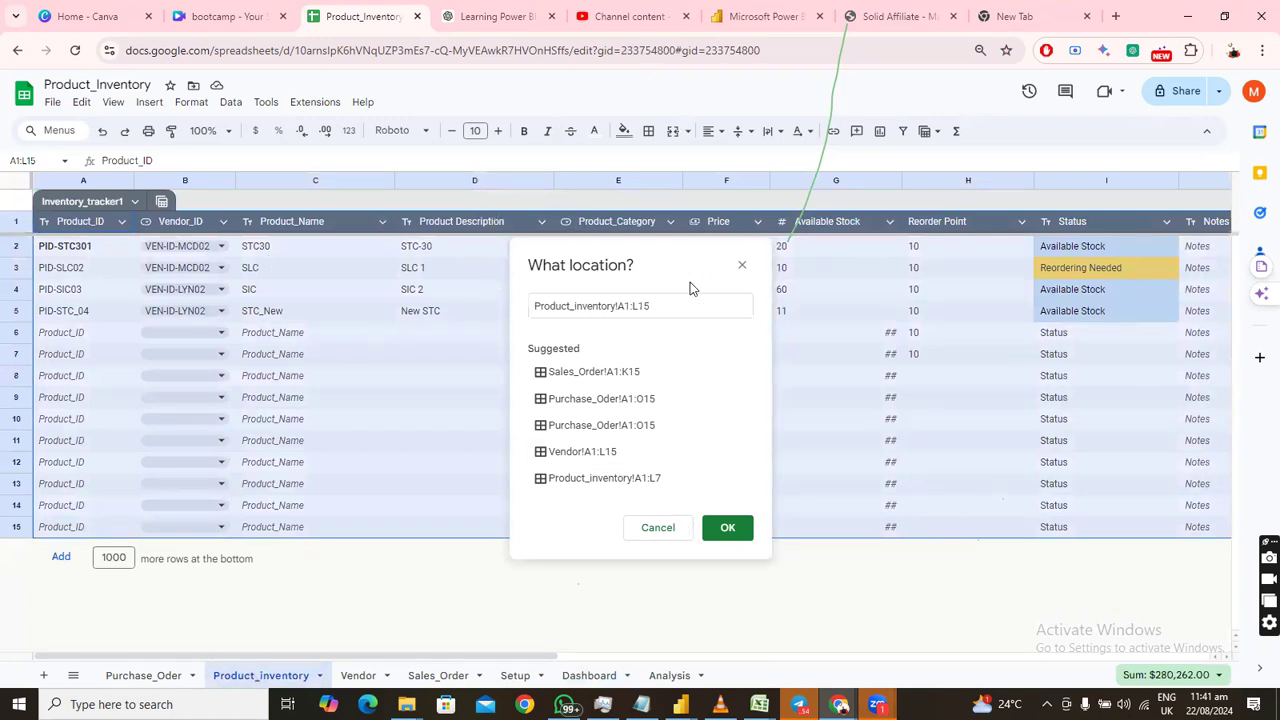
pyautogui.click(729, 529)
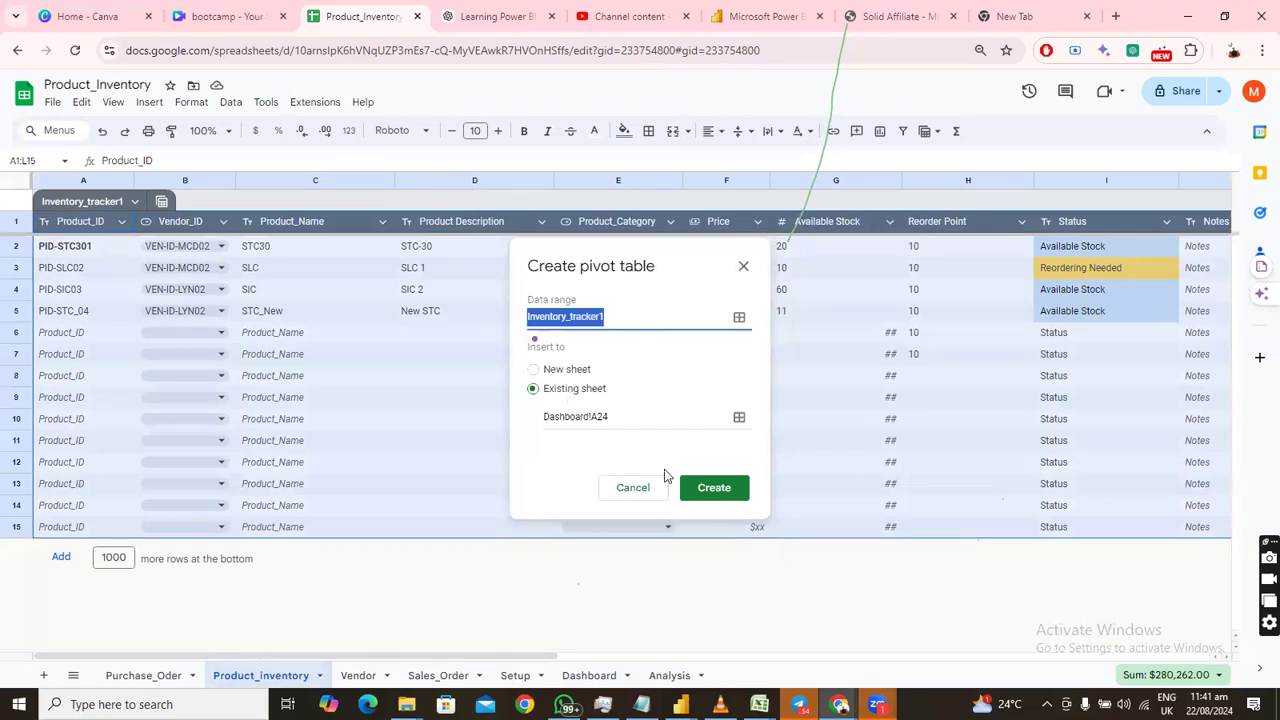
pyautogui.click(724, 489)
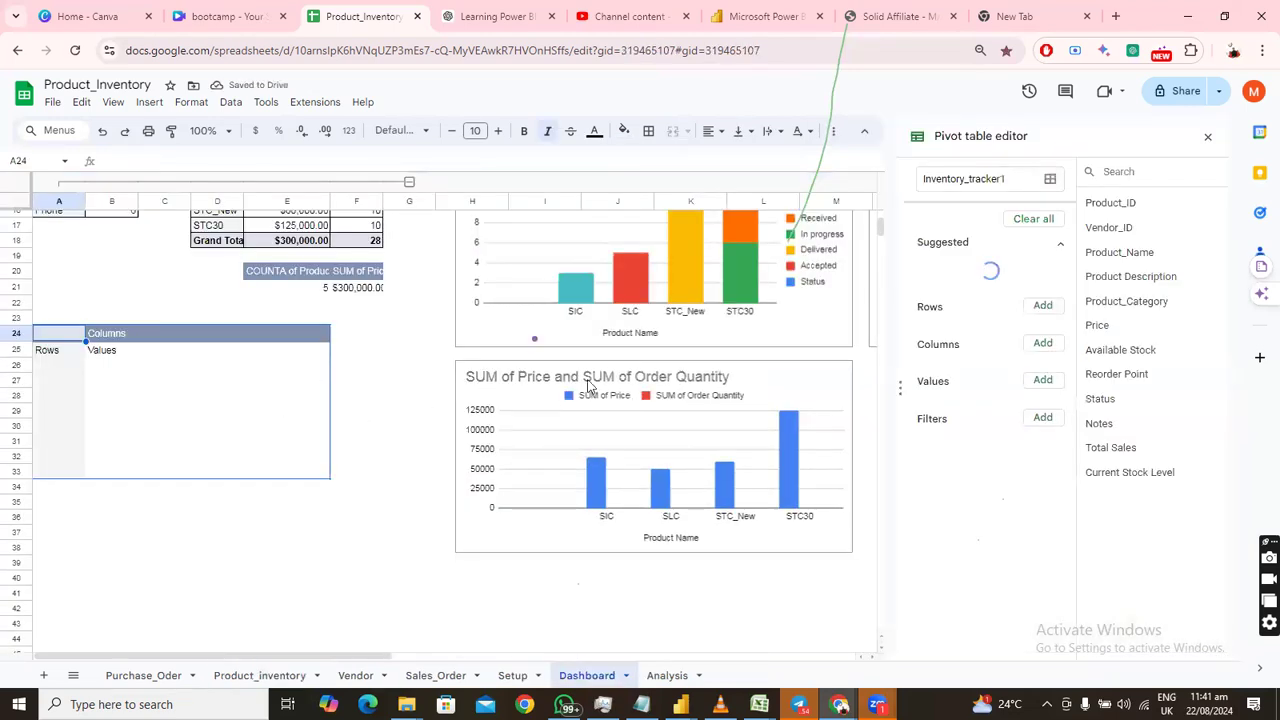
# Look over the Dashboard's pivot tables, revenue and product scorecards, and charts to decide what the new pivot table should summarize.
pyautogui.scroll(5, 347, 445)
pyautogui.scroll(-3, 400, 460)
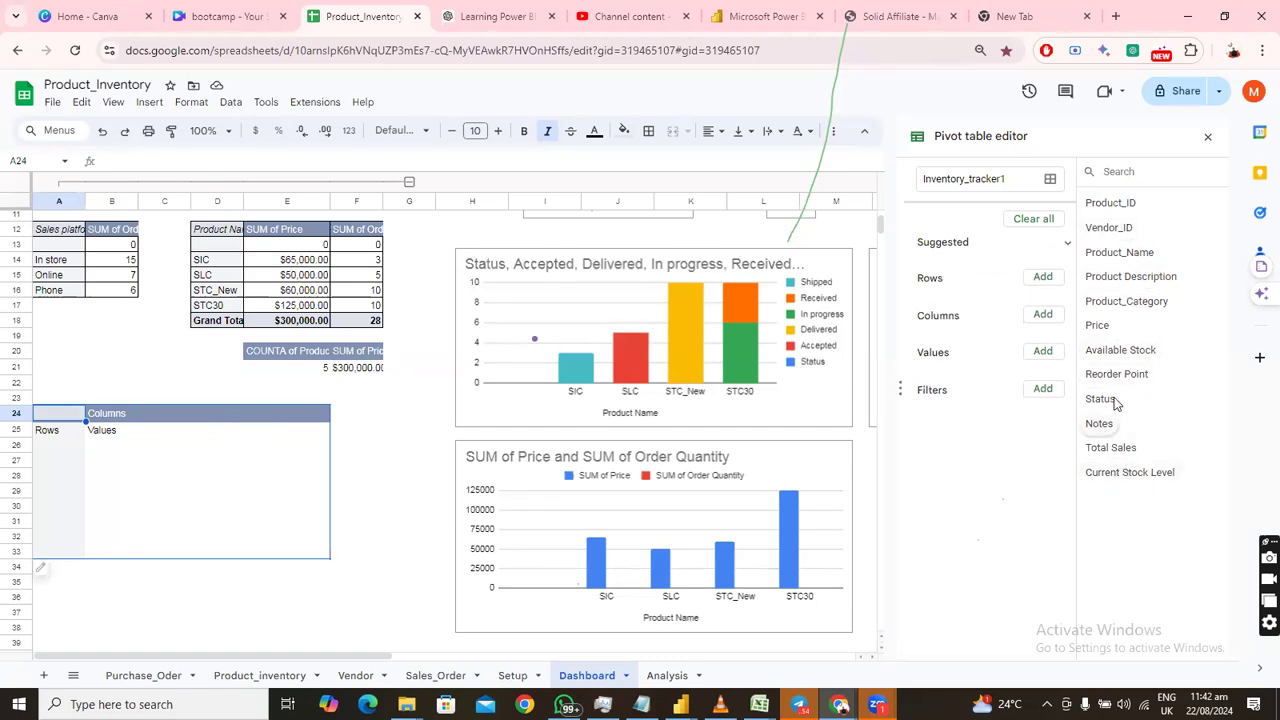
pyautogui.scroll(3, 744, 478)
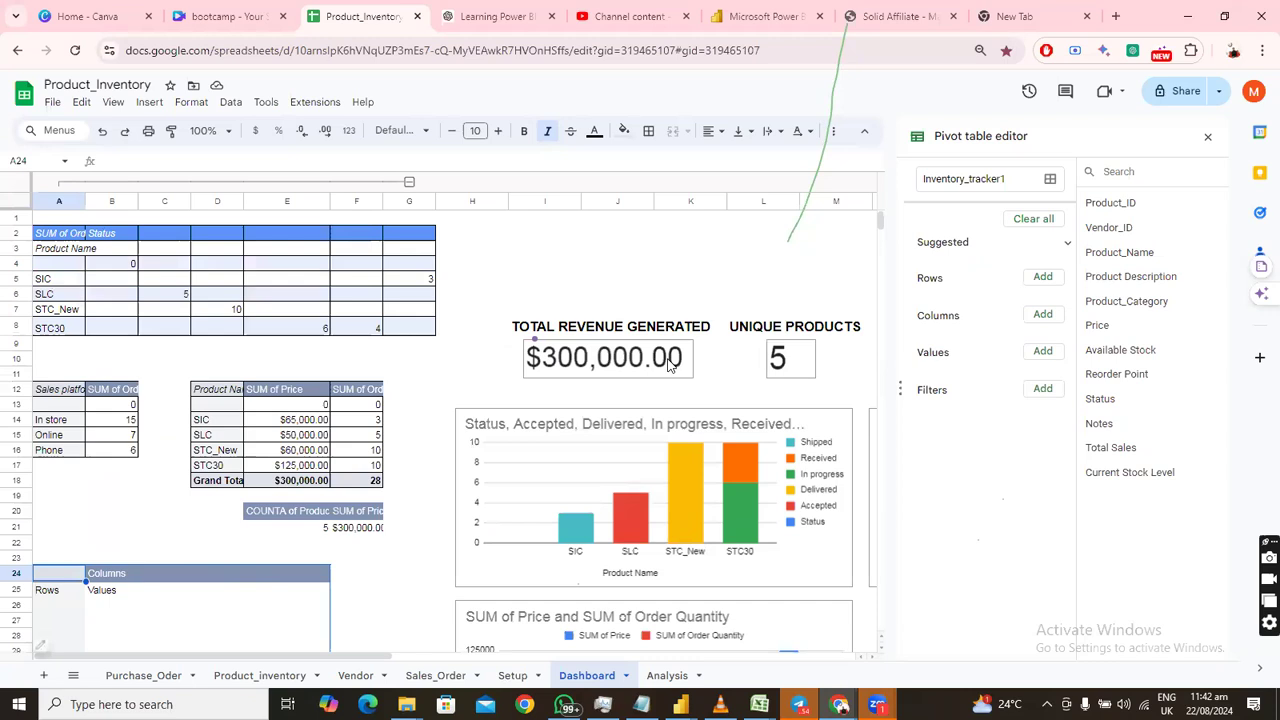
pyautogui.moveTo(373, 658); pyautogui.dragTo(333, 671)
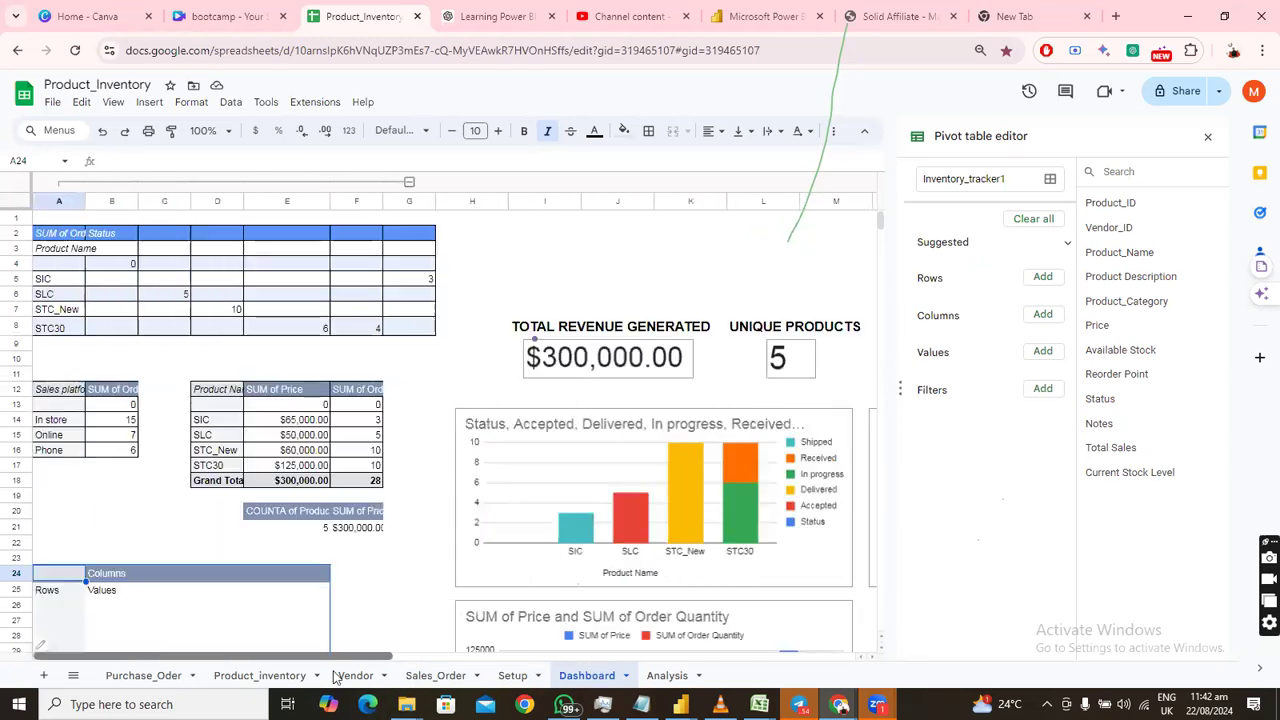
pyautogui.click(168, 592)
pyautogui.moveTo(394, 655); pyautogui.dragTo(570, 660)
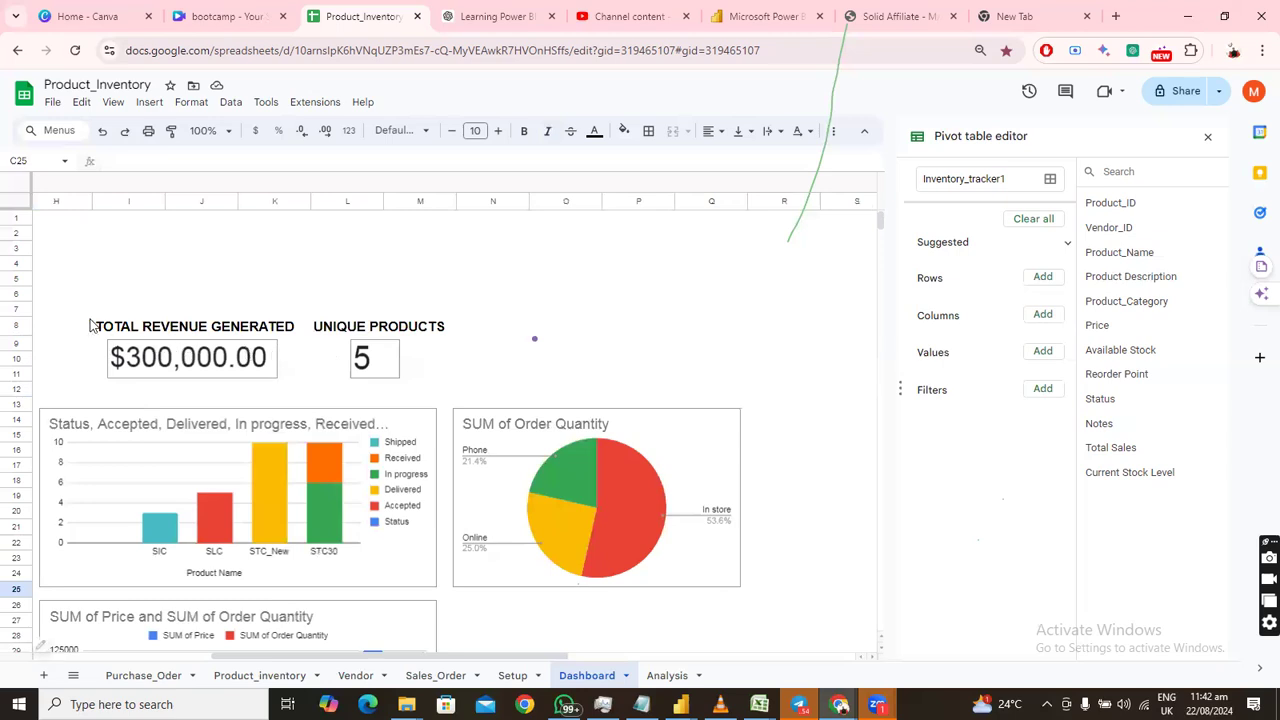
pyautogui.moveTo(77, 280); pyautogui.dragTo(418, 389)
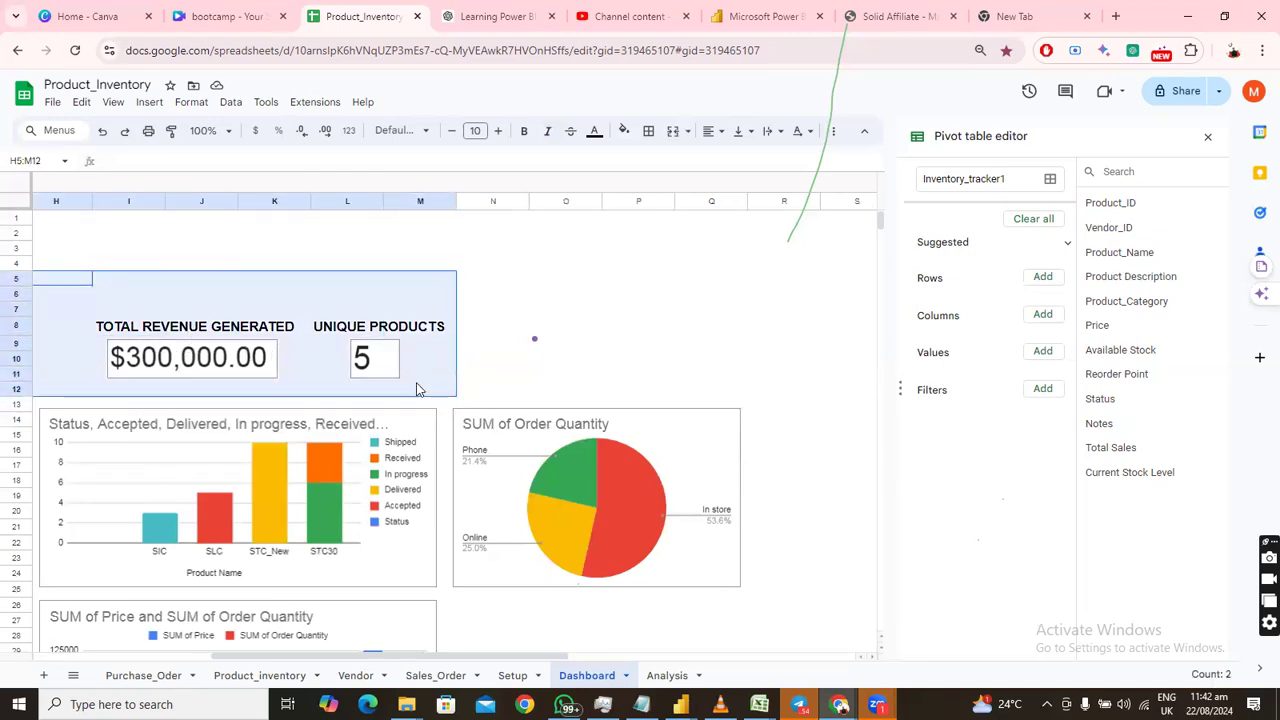
pyautogui.click(520, 333)
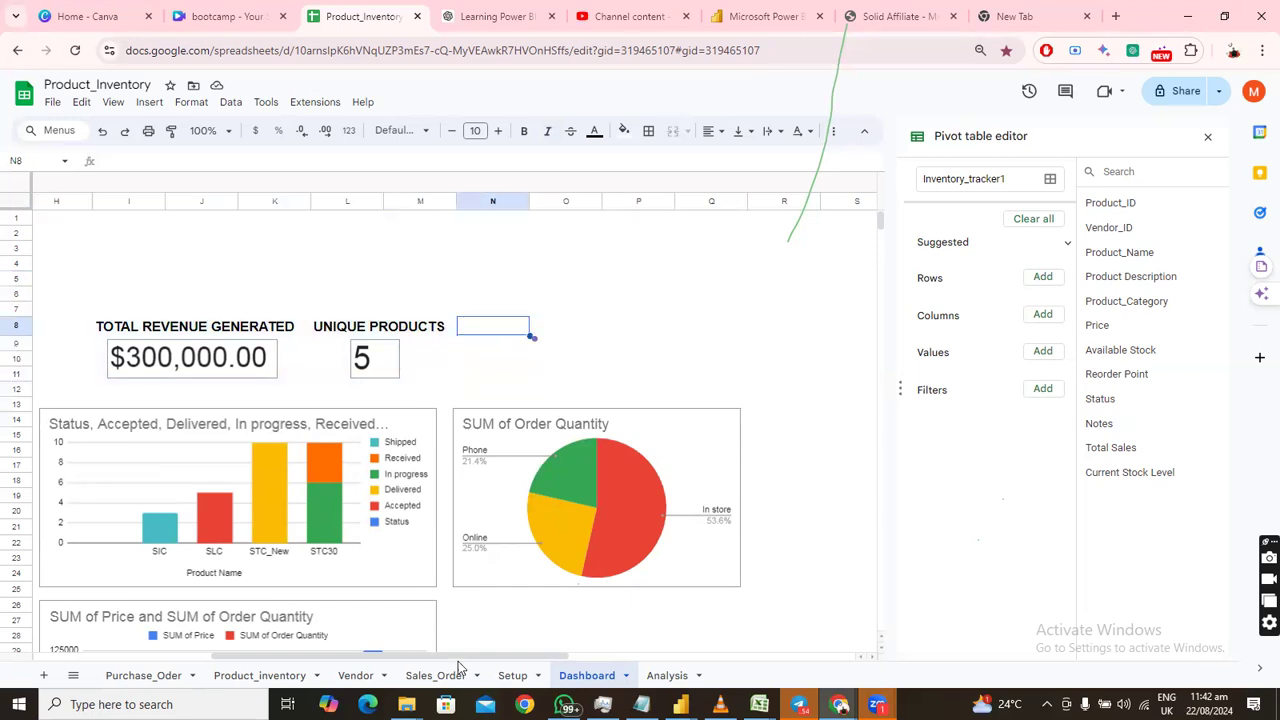
pyautogui.moveTo(472, 662); pyautogui.dragTo(182, 672)
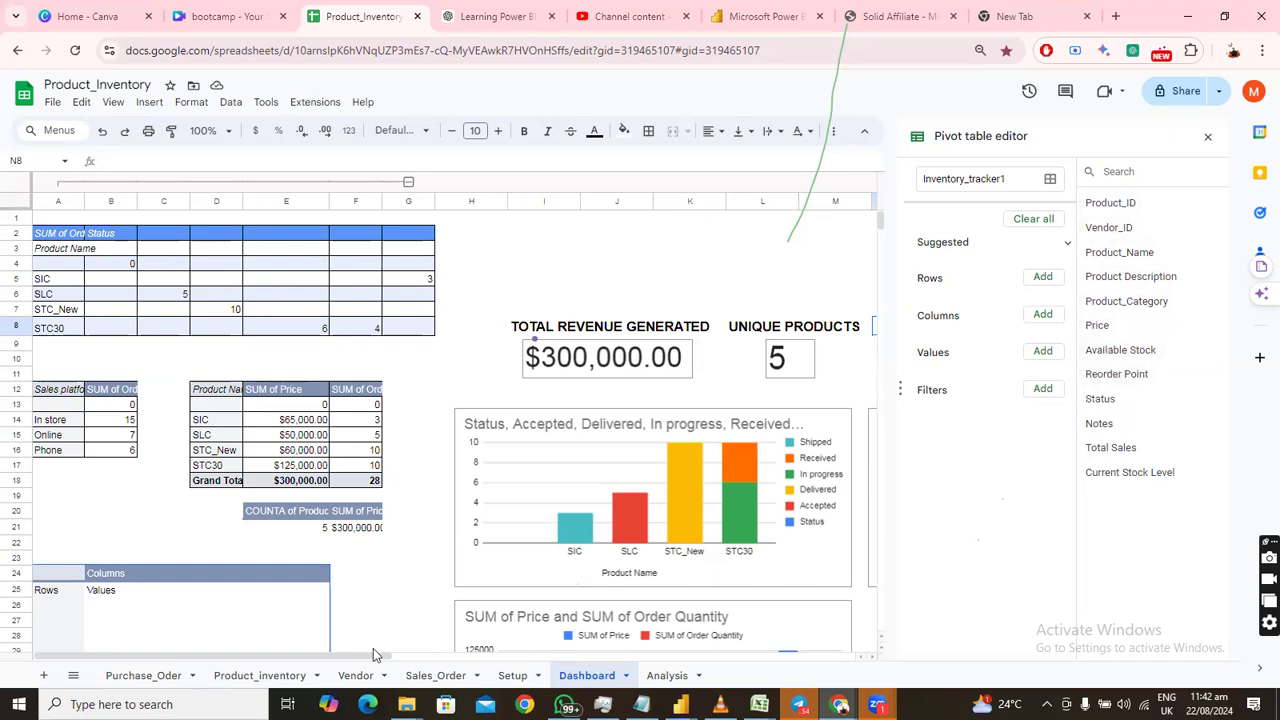
pyautogui.moveTo(360, 653); pyautogui.dragTo(506, 655)
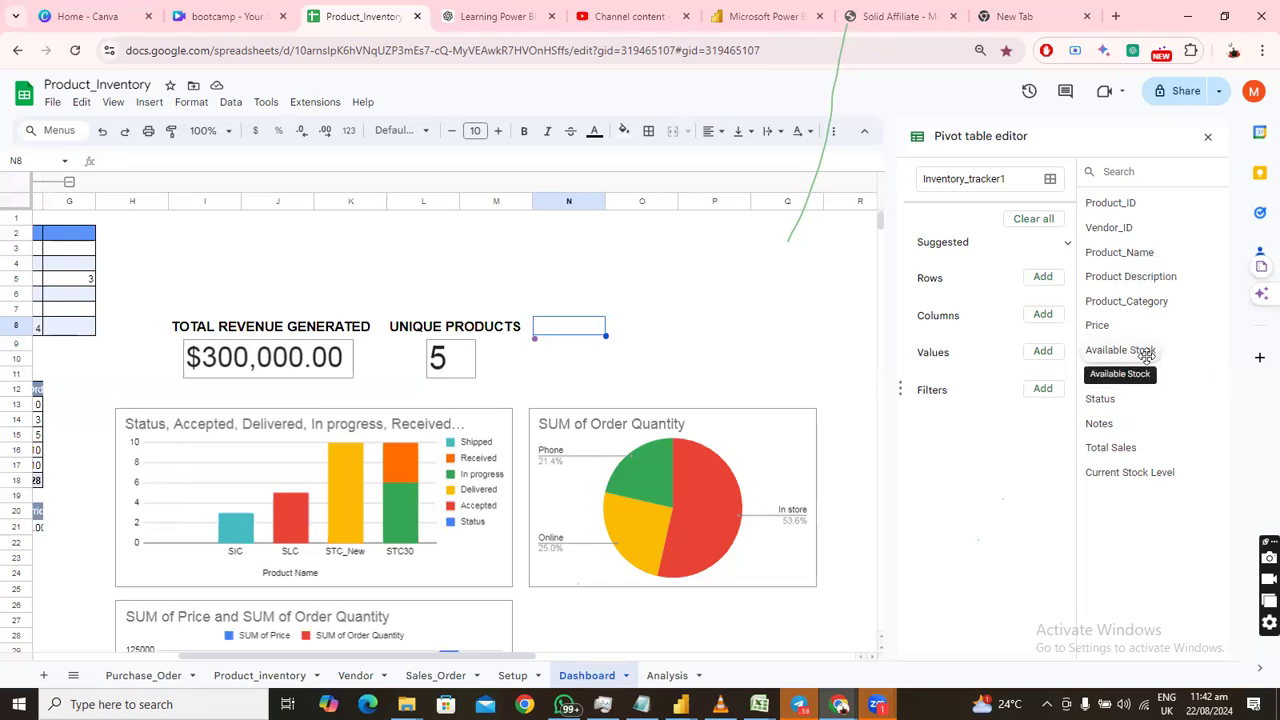
# Add Available Stock as a value in the new pivot table and move the table to cell F23.
pyautogui.moveTo(1147, 354); pyautogui.dragTo(987, 393)
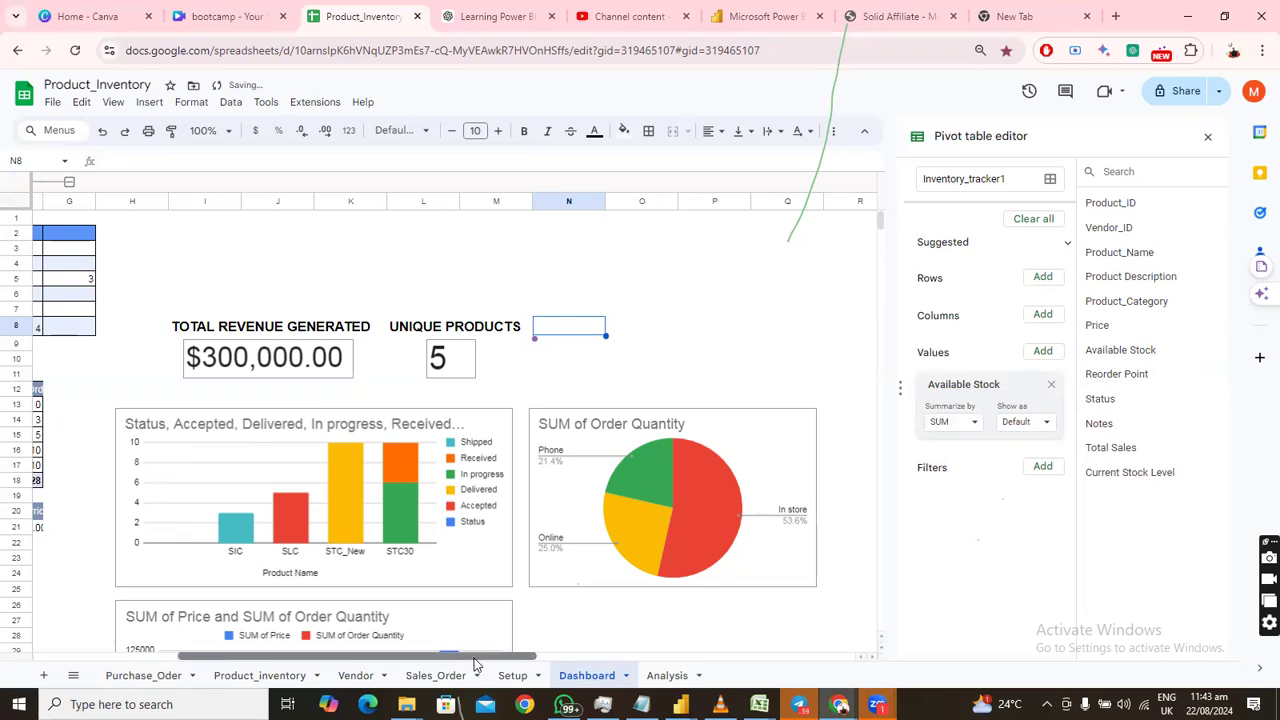
pyautogui.moveTo(475, 658); pyautogui.dragTo(238, 680)
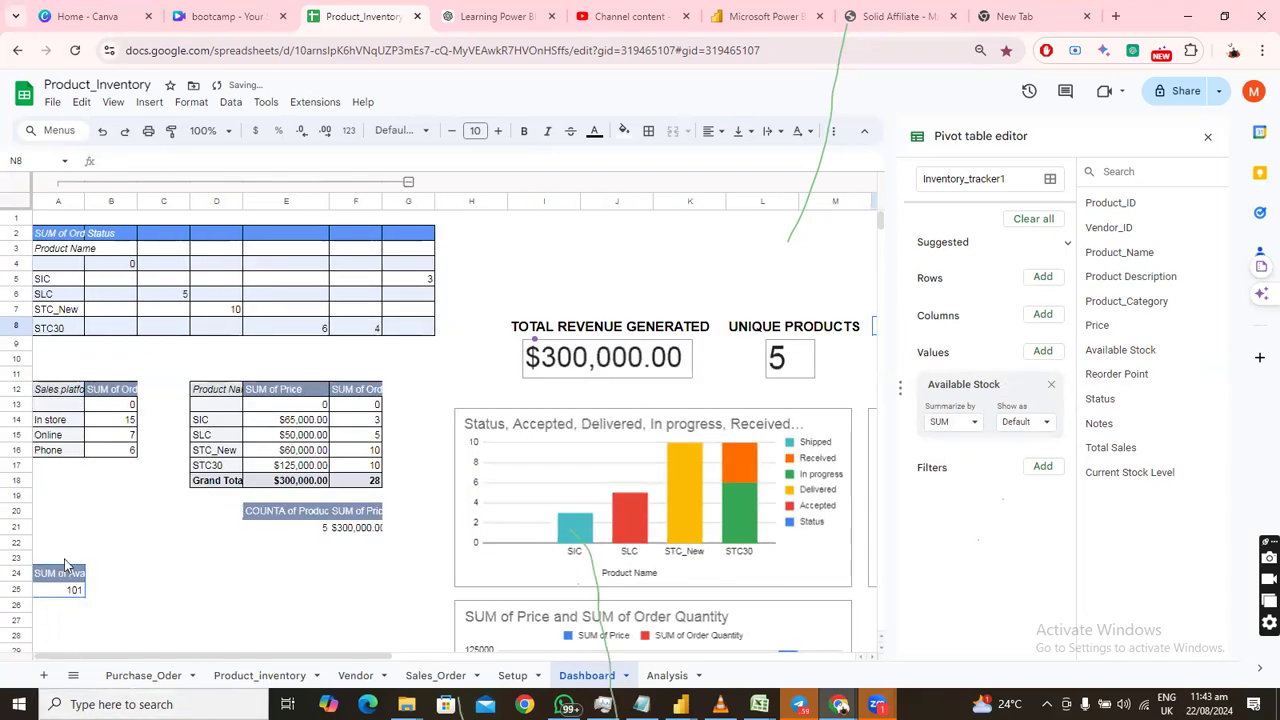
pyautogui.moveTo(62, 574)
pyautogui.mouseDown()
pyautogui.moveTo(225, 575)
pyautogui.moveTo(70, 575)
pyautogui.moveTo(88, 576)
pyautogui.moveTo(72, 586)
pyautogui.mouseUp()
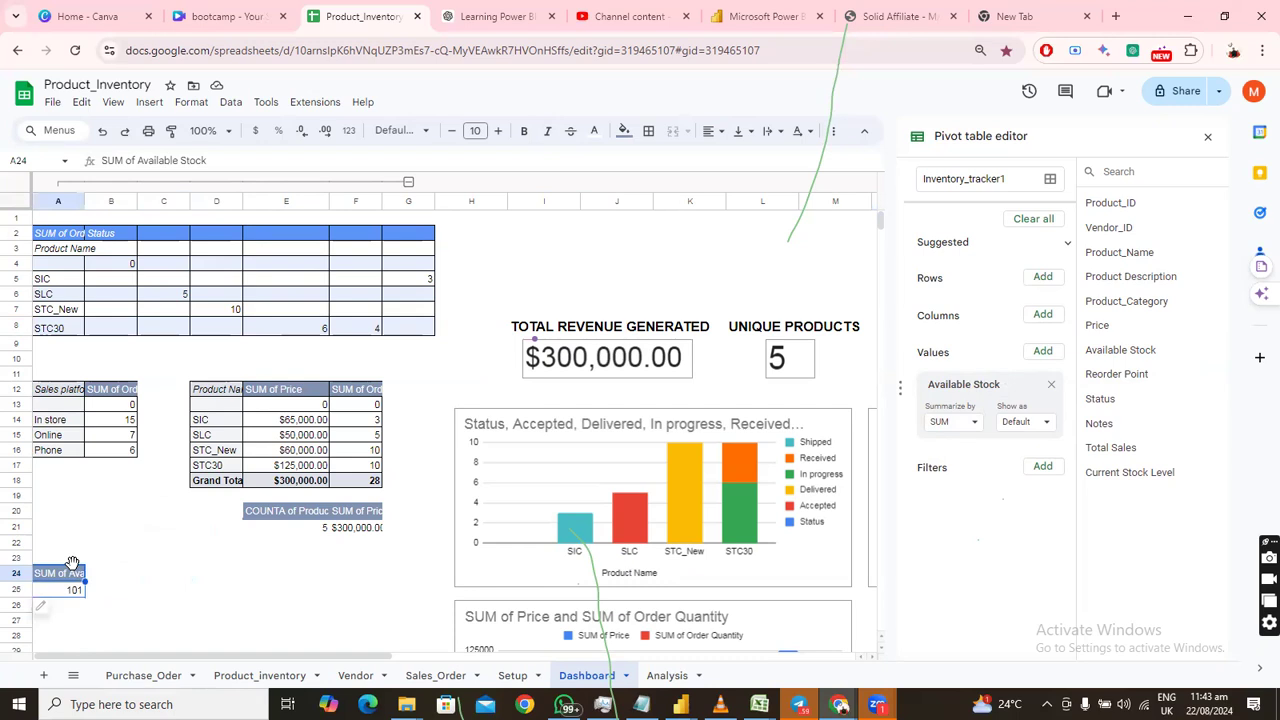
pyautogui.moveTo(85, 580); pyautogui.dragTo(354, 564)
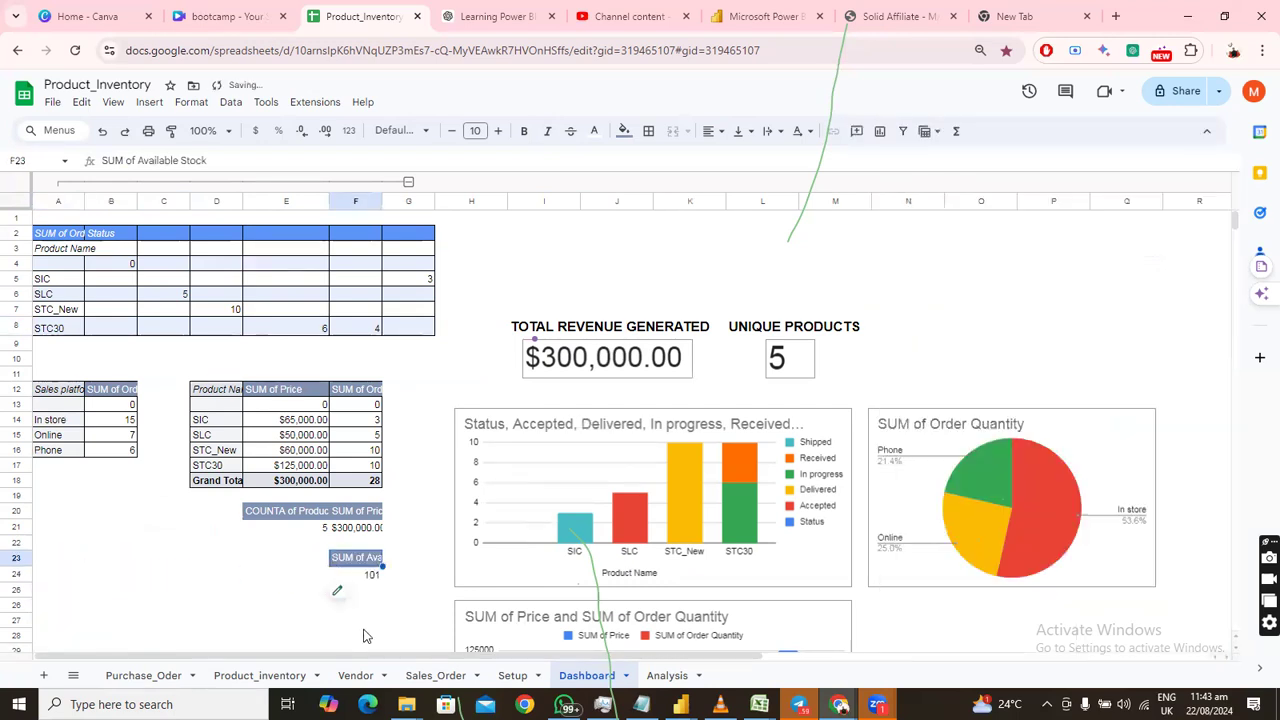
# Summarize the Available Stock value of the pivot table at F23 by COUNT.
pyautogui.moveTo(381, 656); pyautogui.dragTo(729, 653)
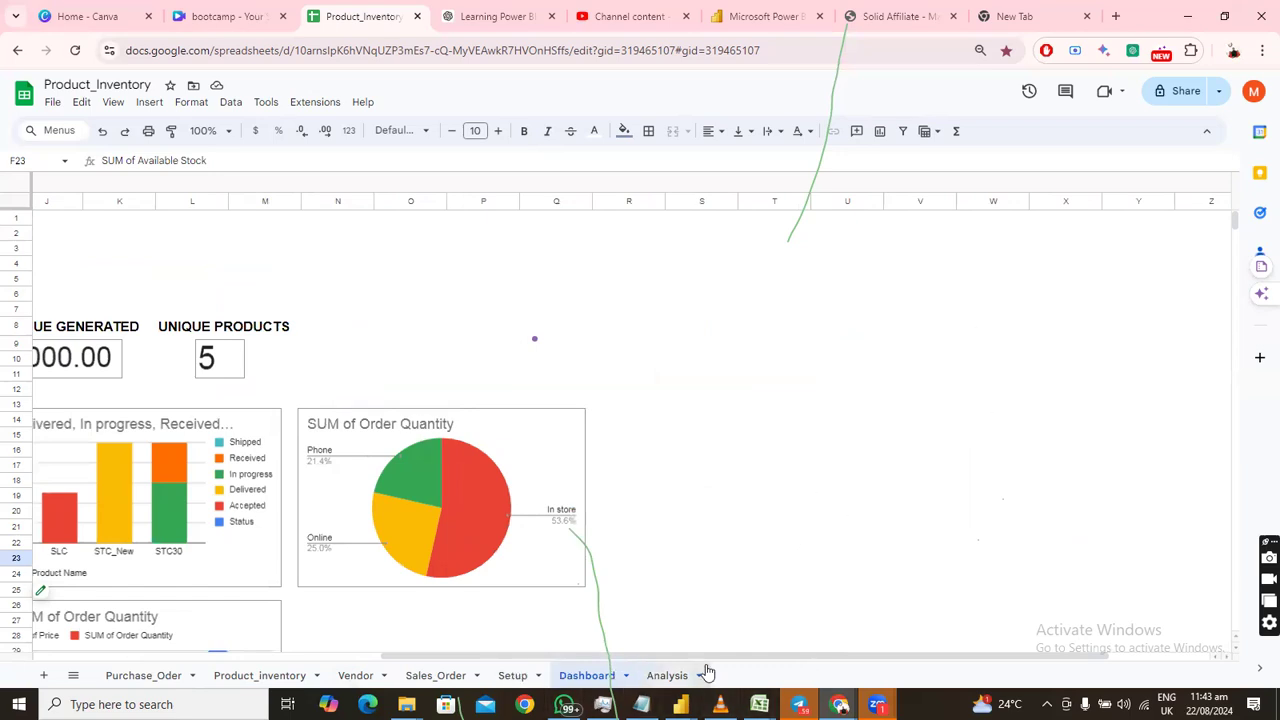
pyautogui.moveTo(718, 657); pyautogui.dragTo(316, 676)
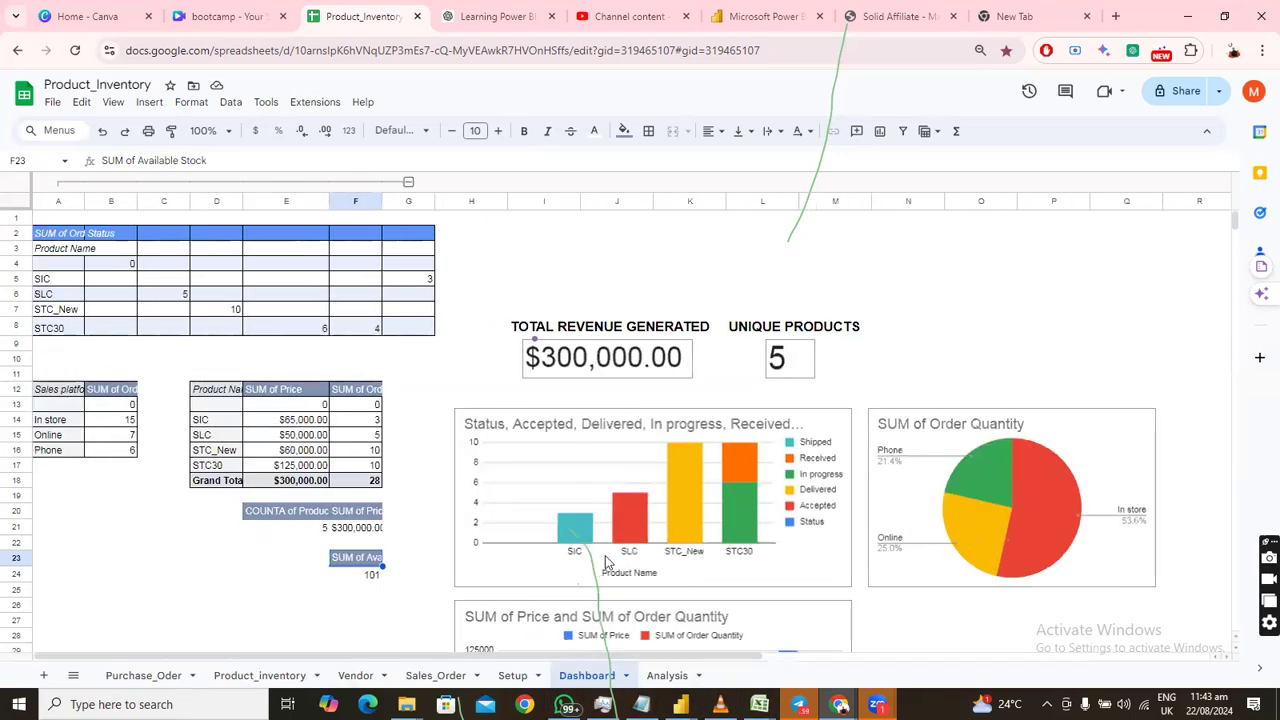
pyautogui.click(358, 595)
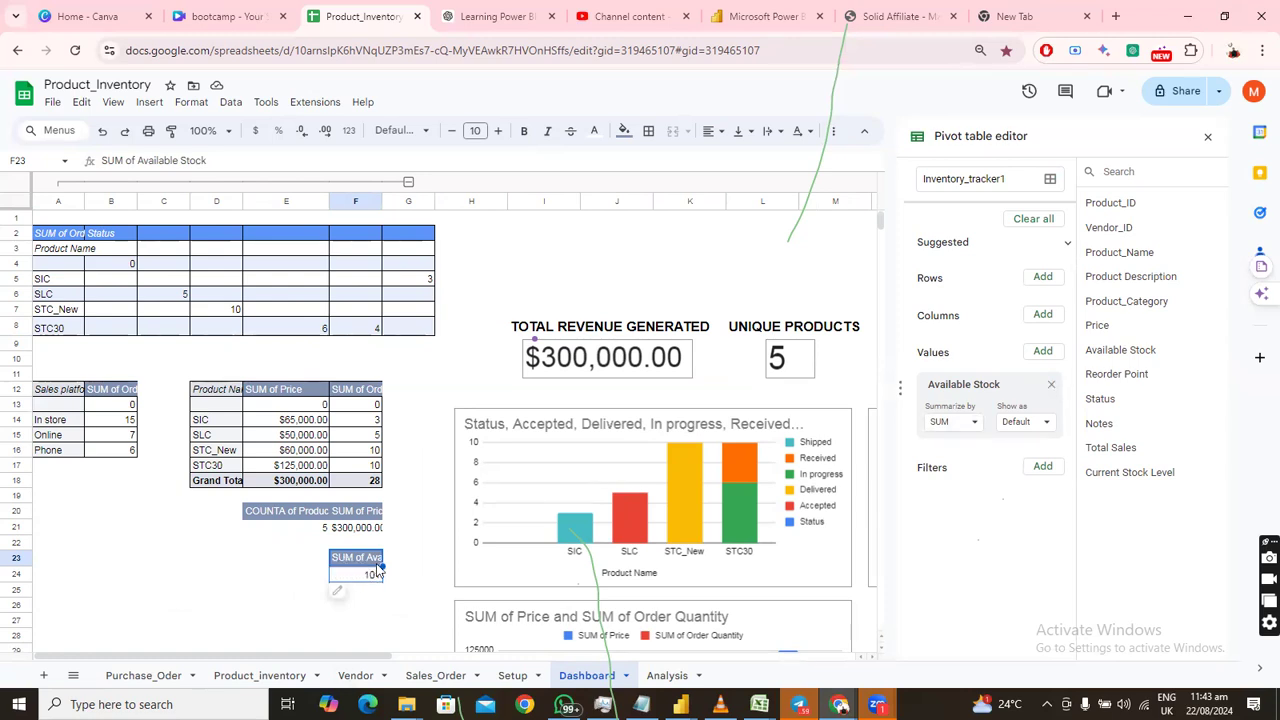
pyautogui.click(972, 423)
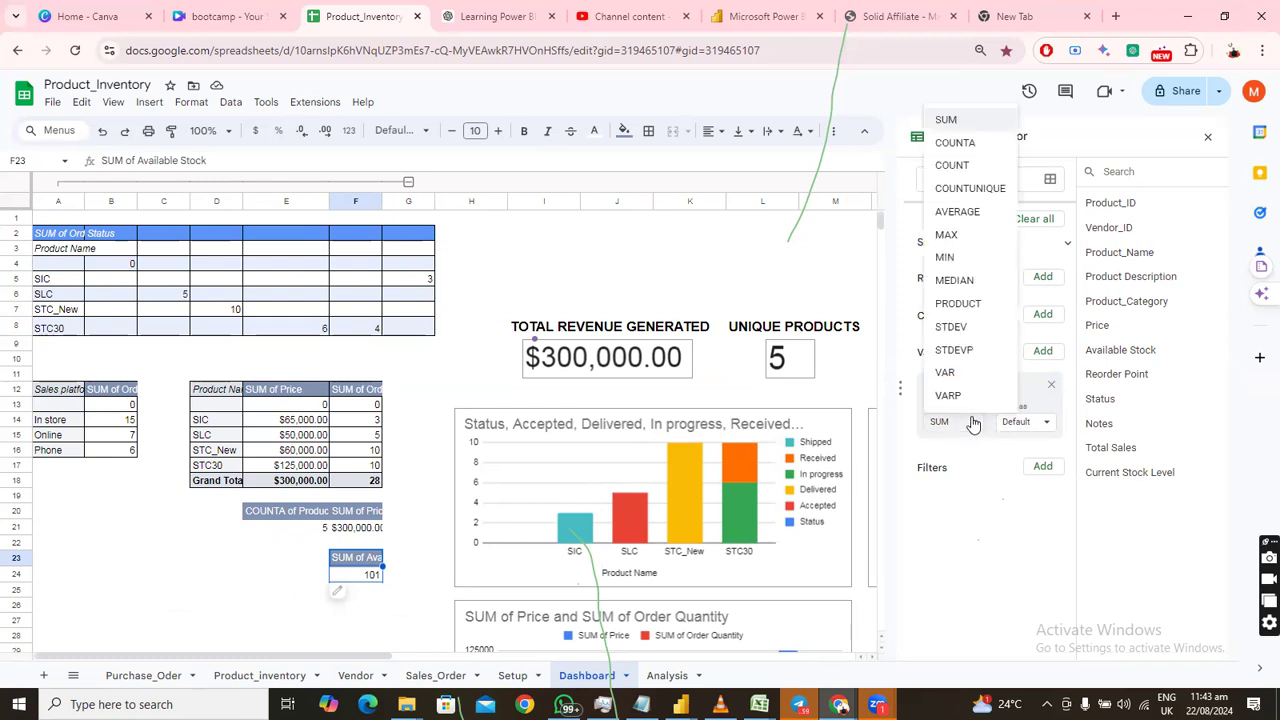
pyautogui.click(963, 166)
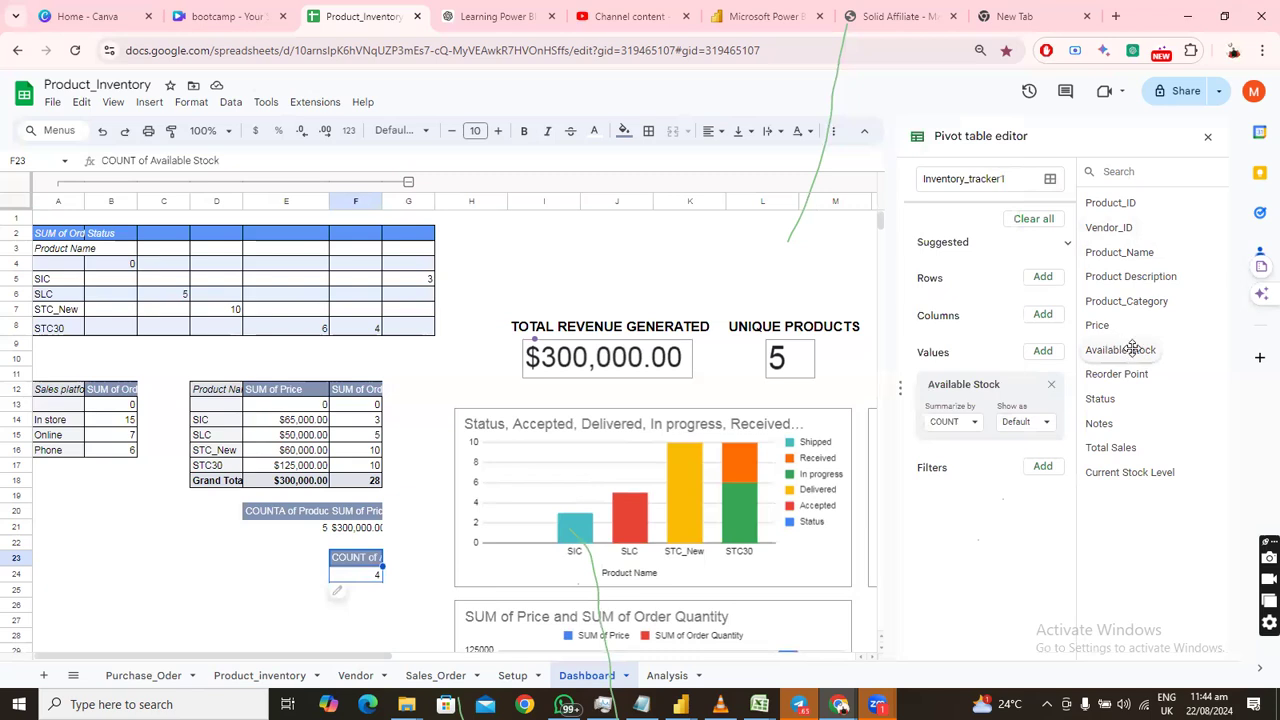
# Check the Available Stock entries on the Product_inventory sheet by selecting G2:G15.
pyautogui.click(243, 680)
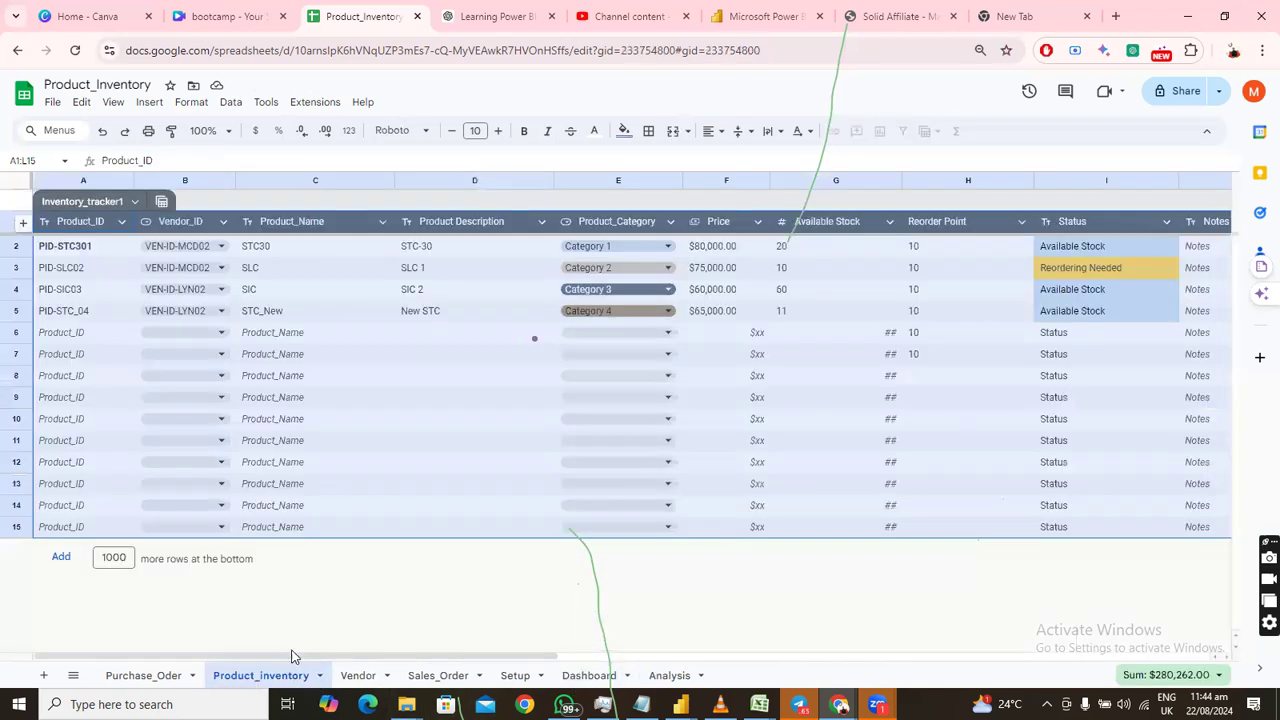
pyautogui.hscroll(1, 330, 664)
pyautogui.hscroll(3, 410, 668)
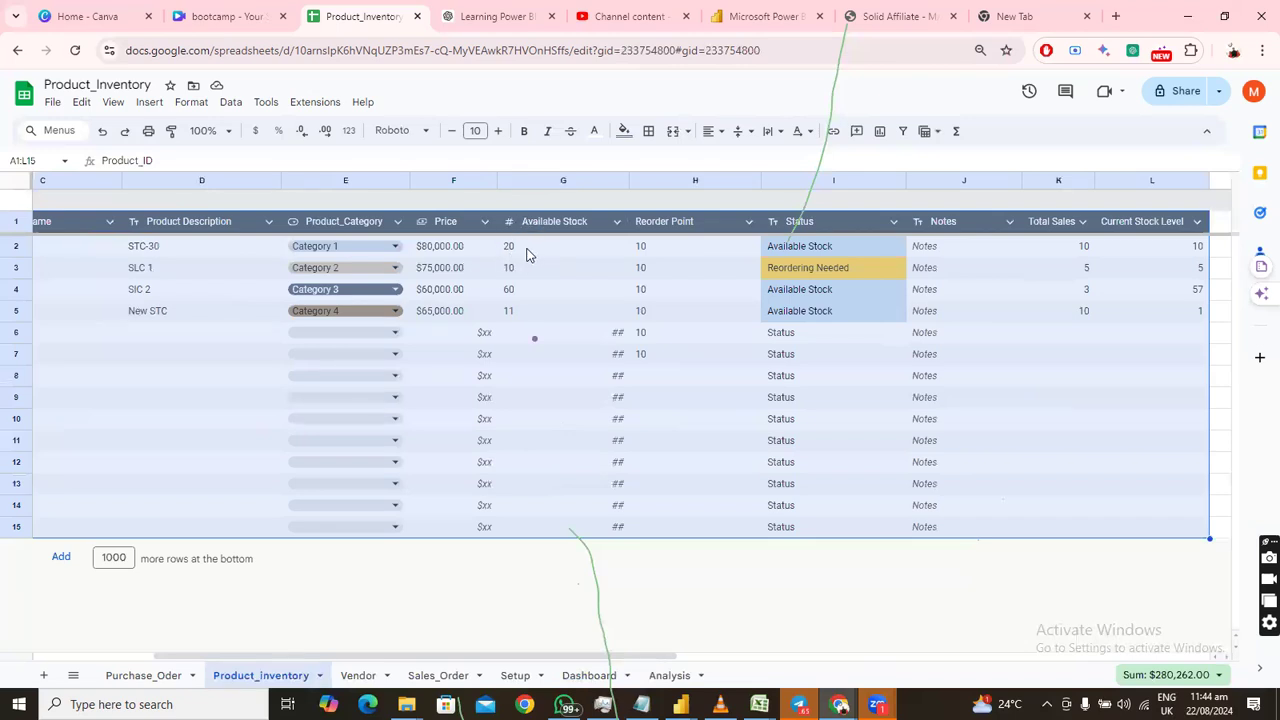
pyautogui.moveTo(523, 254); pyautogui.dragTo(512, 528)
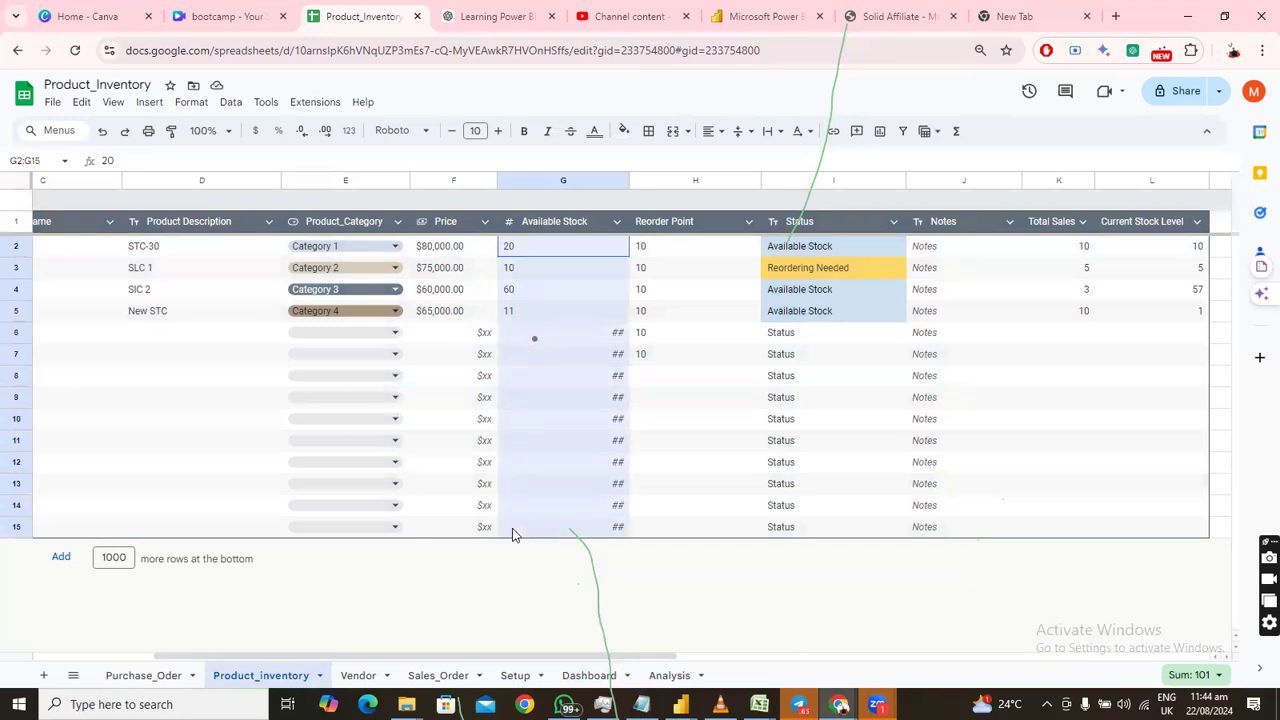
pyautogui.moveTo(512, 528); pyautogui.dragTo(512, 528)
# Return to the Dashboard and summarize the Available Stock value of the pivot table at F23 by SUM.
pyautogui.click(600, 677)
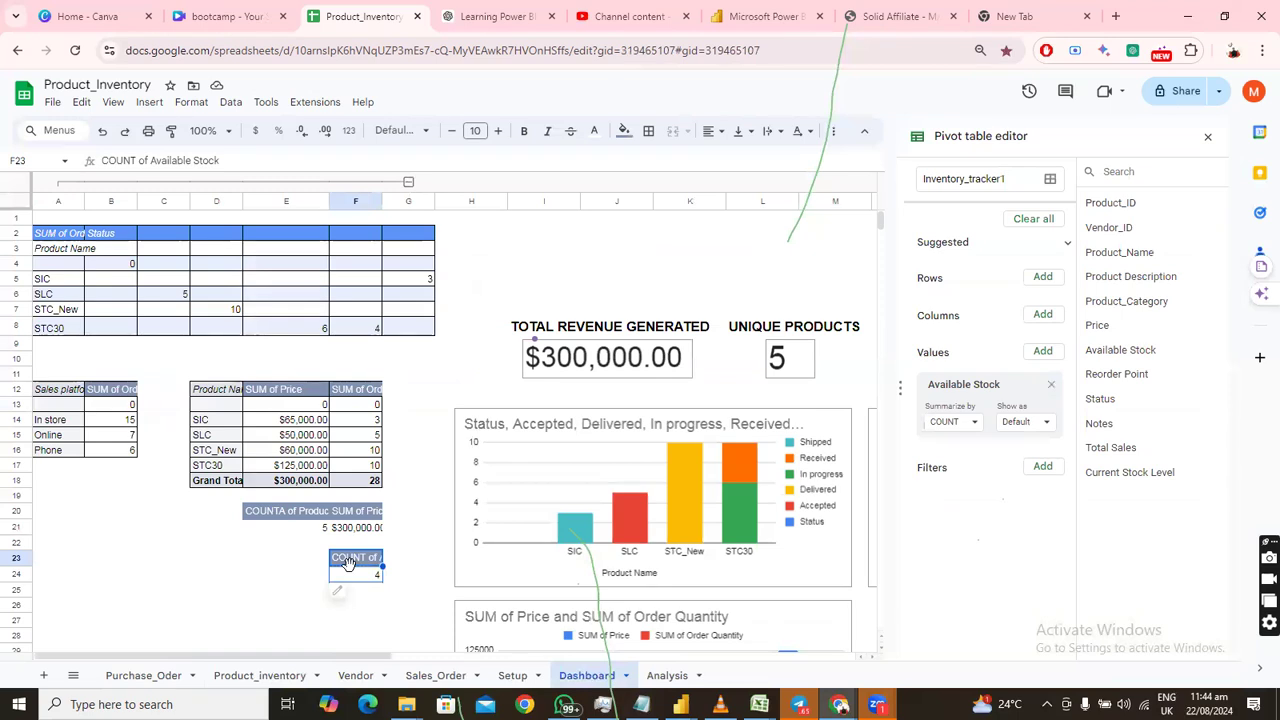
pyautogui.click(972, 424)
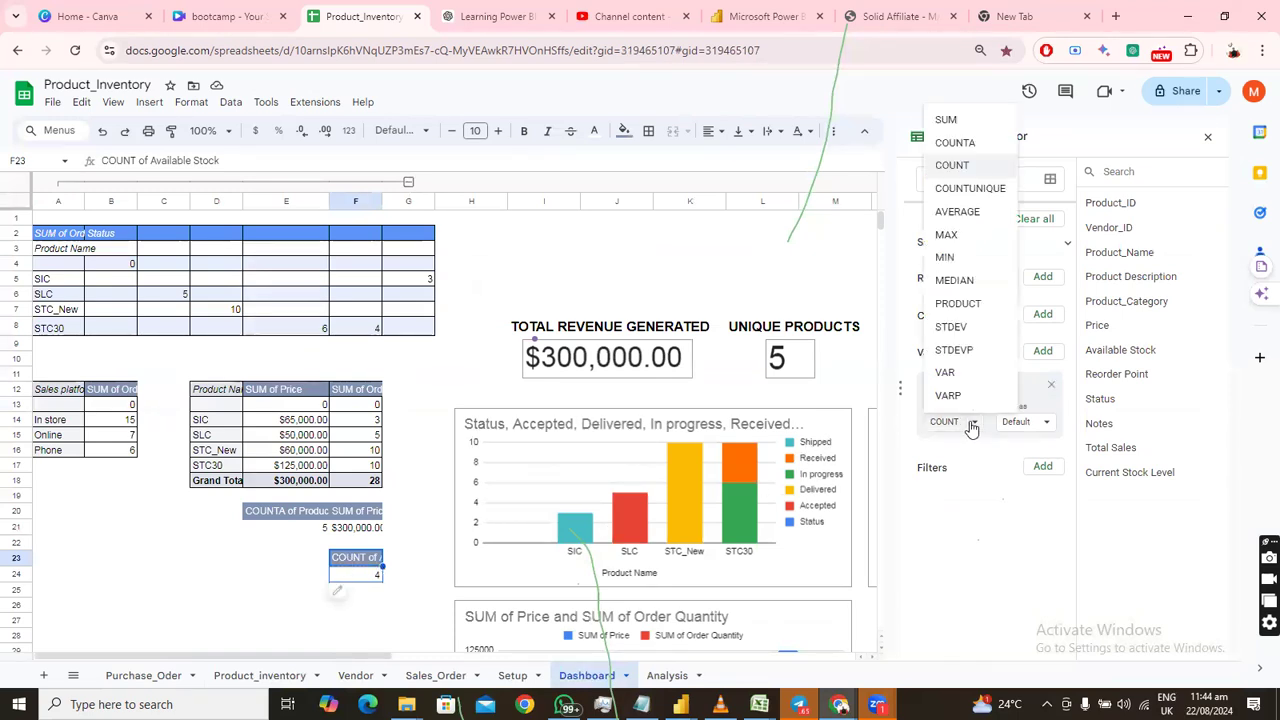
pyautogui.click(948, 120)
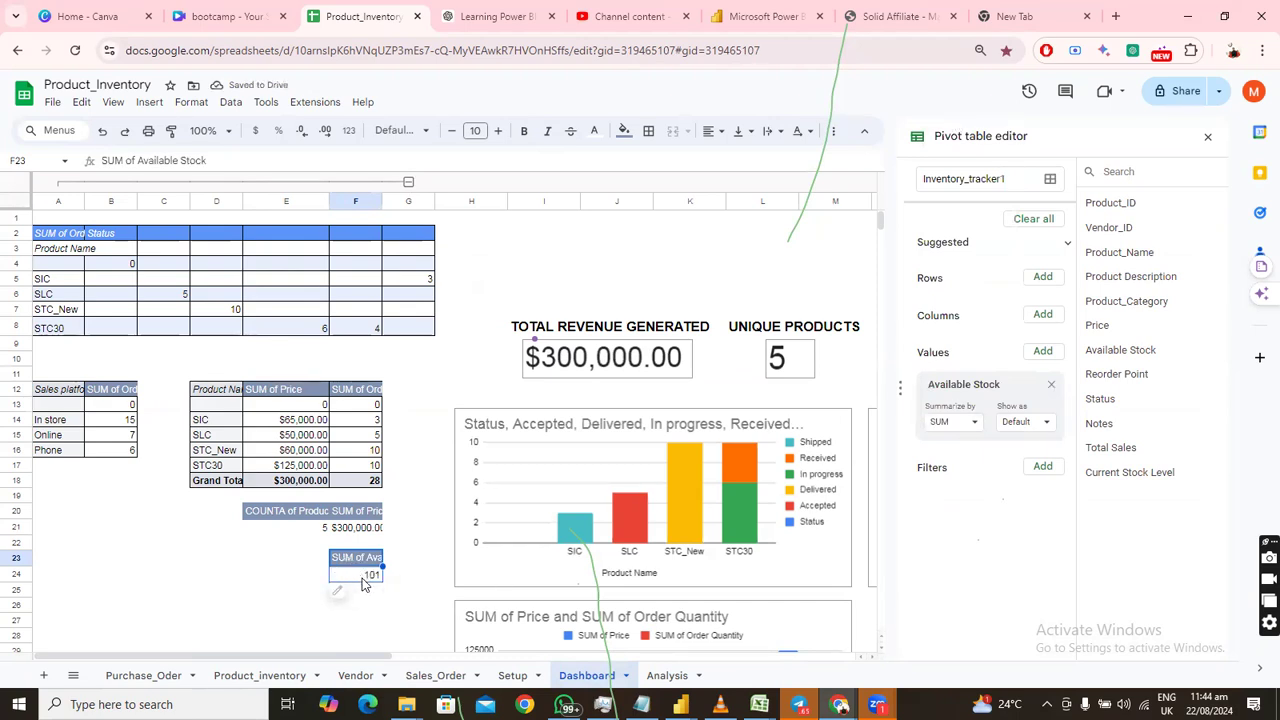
# Duplicate the UNIQUE PRODUCTS scorecard and place the copy in the same row, above the SUM of Order Quantity pie chart.
pyautogui.moveTo(365, 650); pyautogui.dragTo(420, 668)
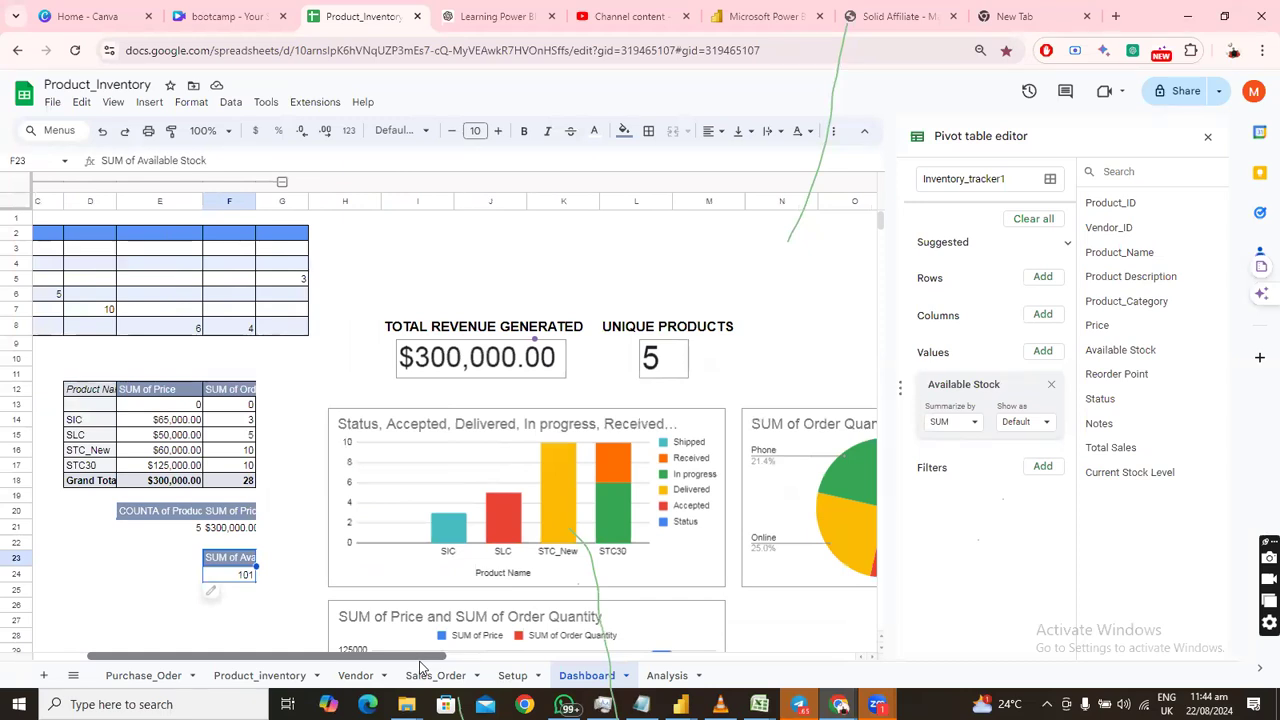
pyautogui.moveTo(420, 668); pyautogui.dragTo(450, 668)
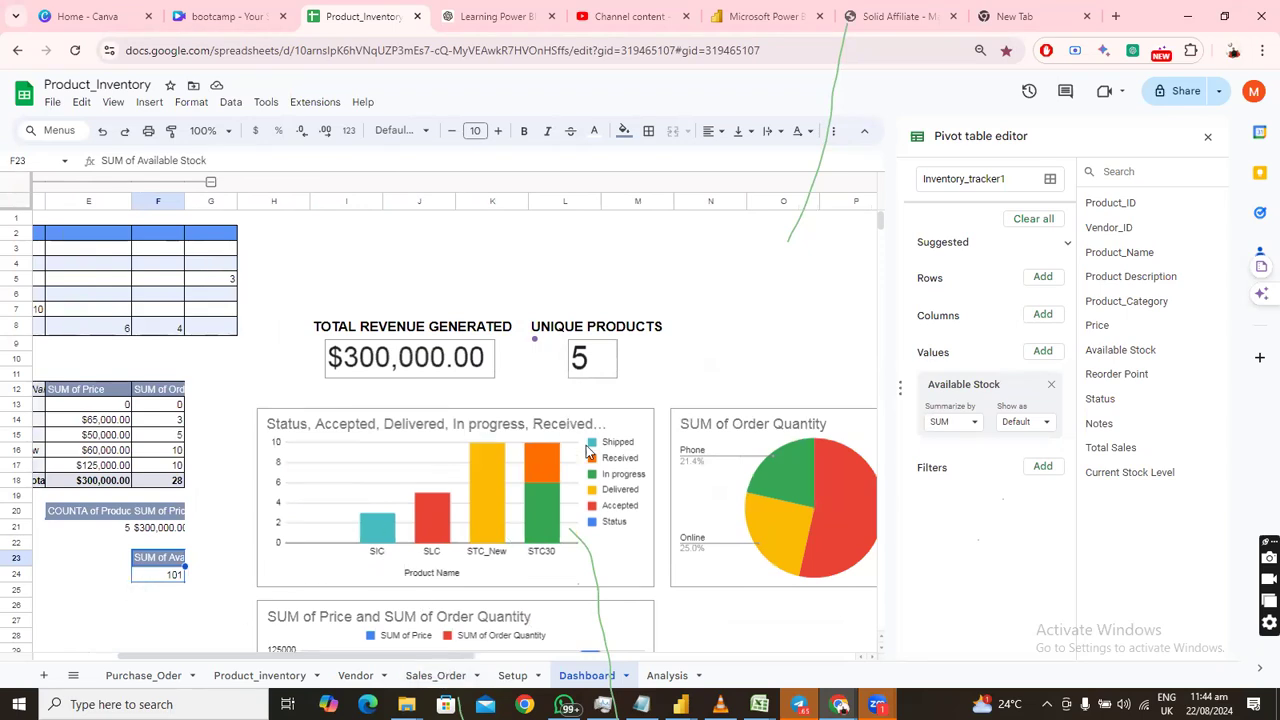
pyautogui.click(600, 365)
pyautogui.rightClick(600, 365)
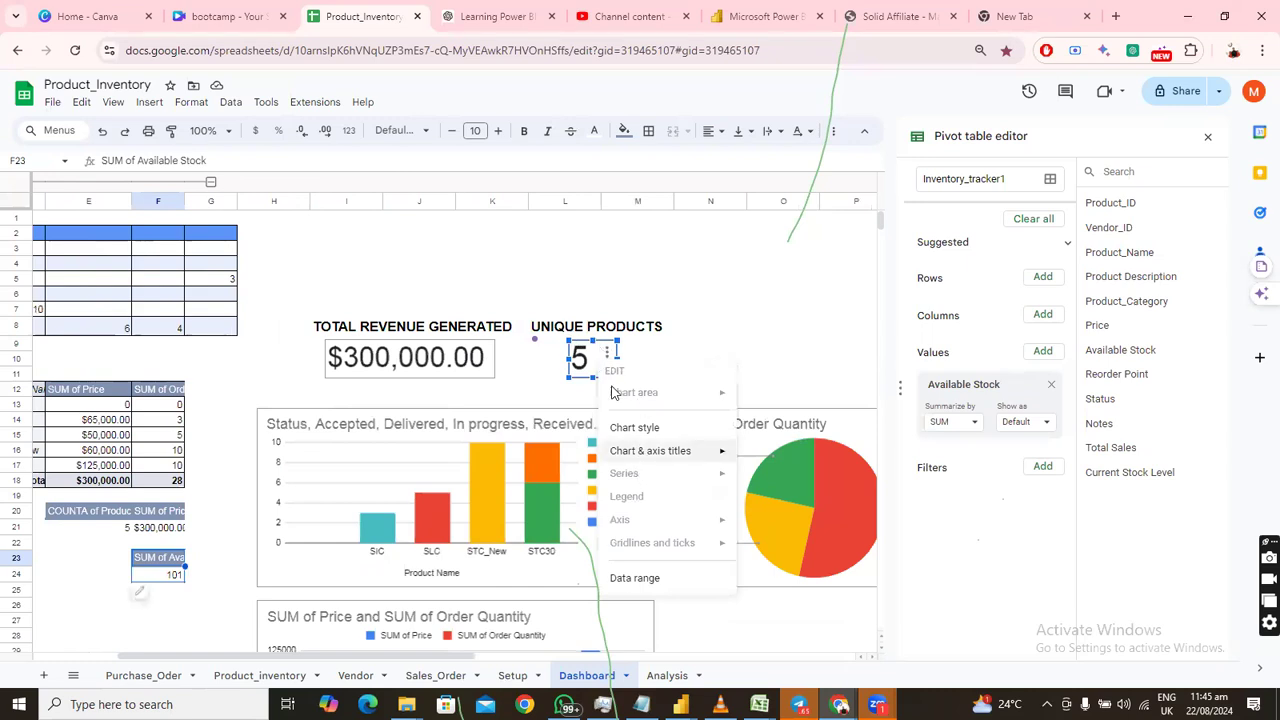
pyautogui.click(591, 370)
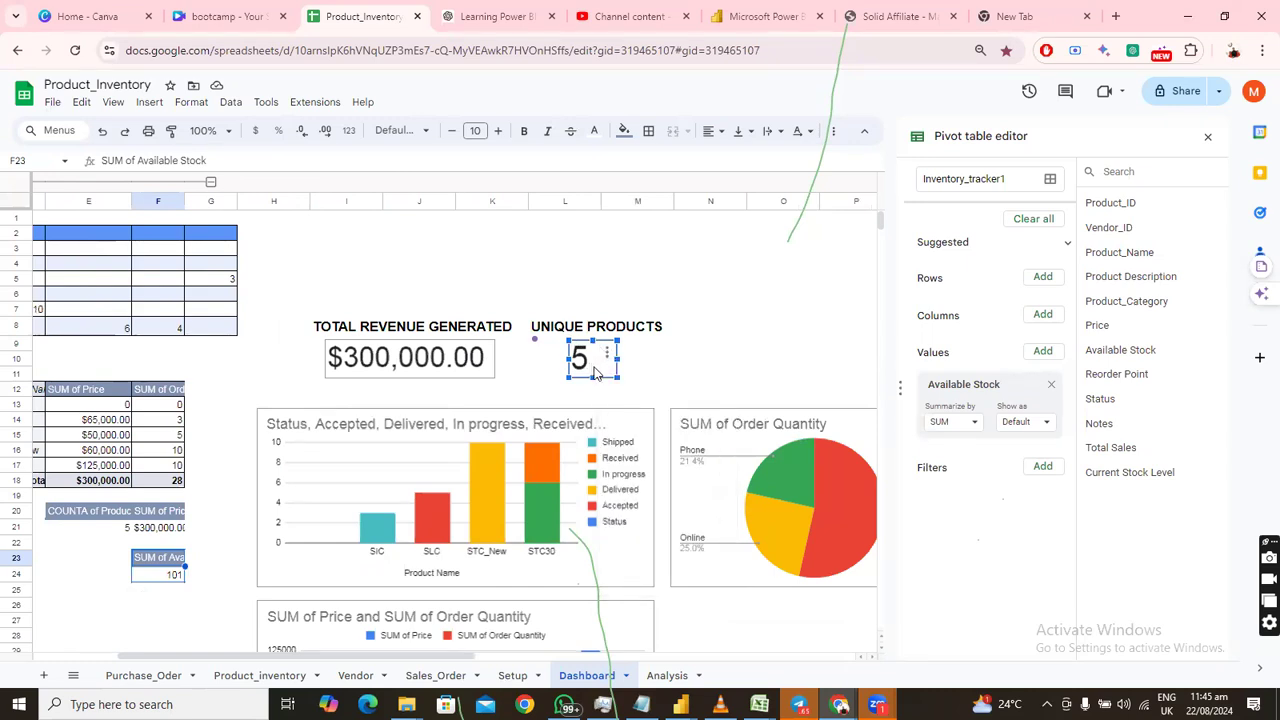
pyautogui.hotkey('ctrl', 'v')
pyautogui.moveTo(594, 372); pyautogui.dragTo(193, 572)
pyautogui.moveTo(200, 573); pyautogui.dragTo(748, 365)
# Set the copied scorecard's data range to F24, the Available Stock result cell.
pyautogui.doubleClick(740, 362)
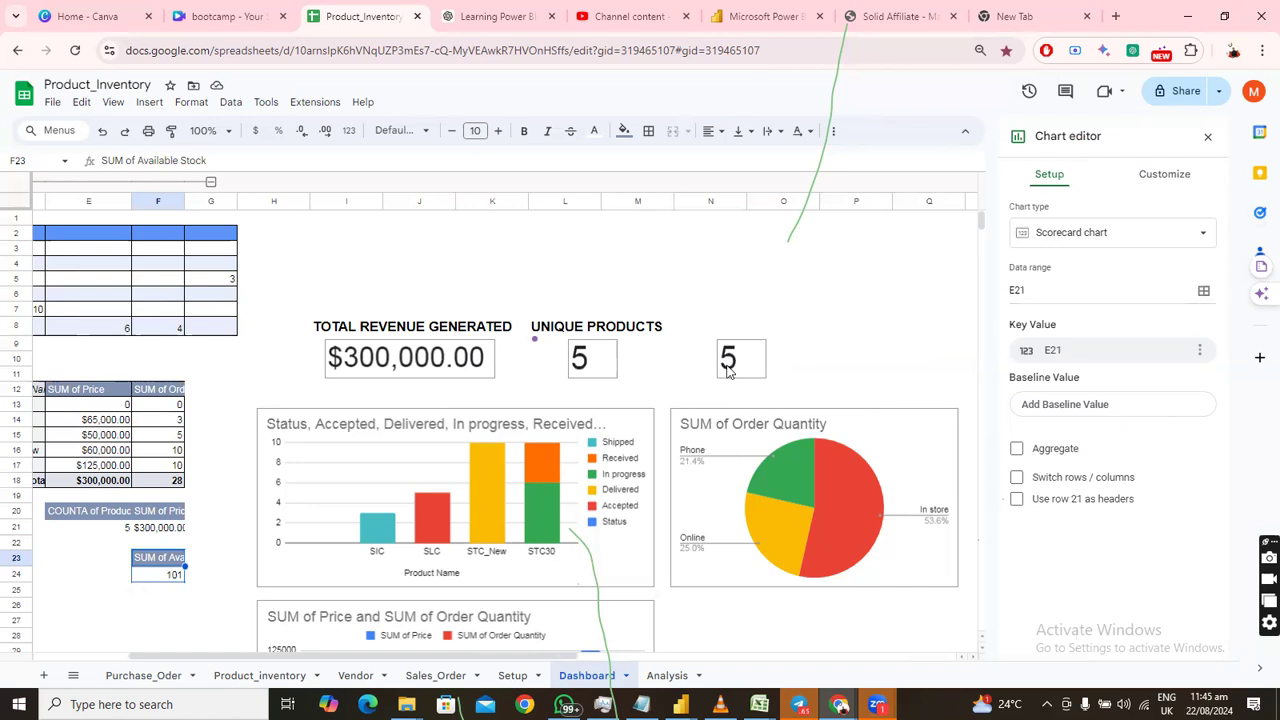
pyautogui.click(171, 578)
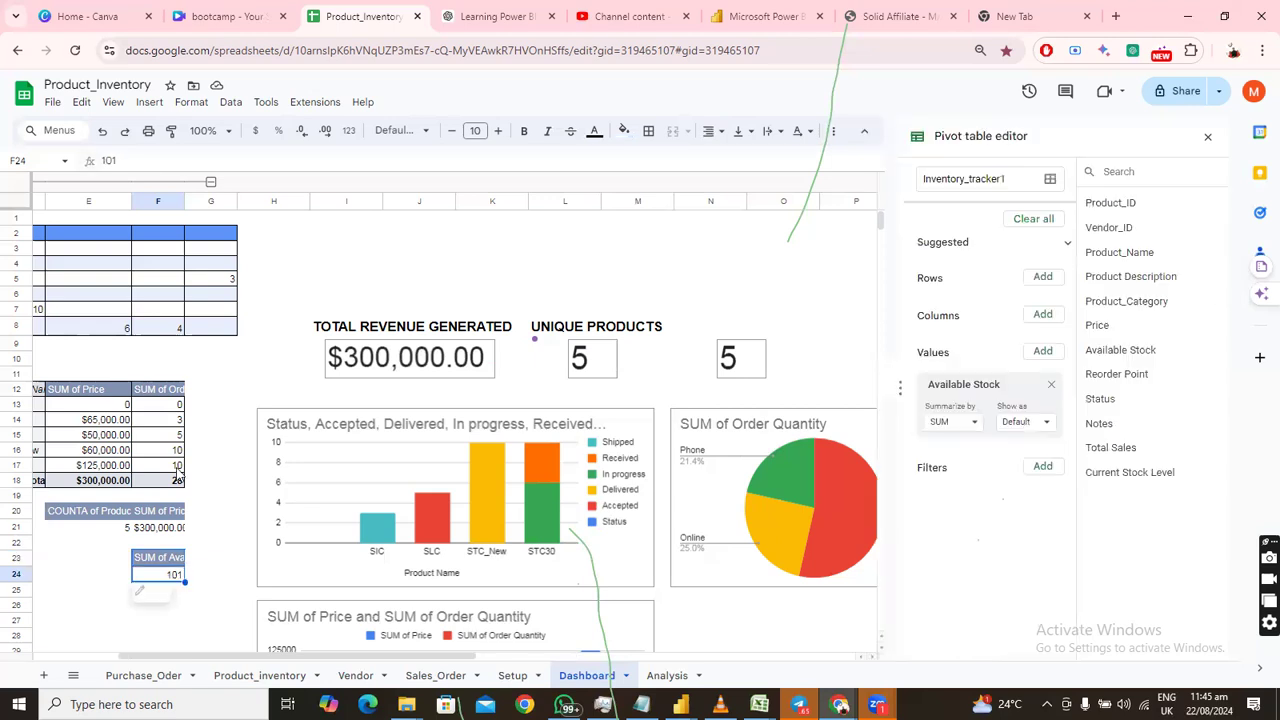
pyautogui.click(35, 158)
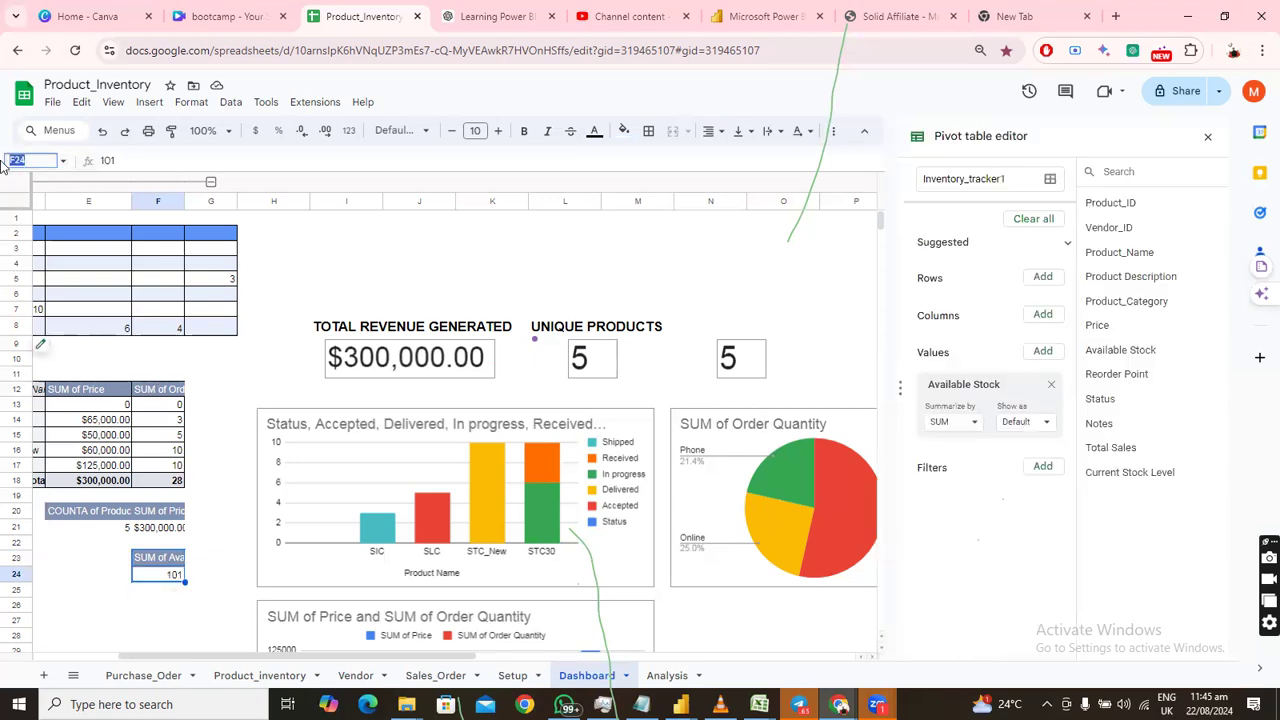
pyautogui.click(740, 362)
pyautogui.doubleClick(740, 362)
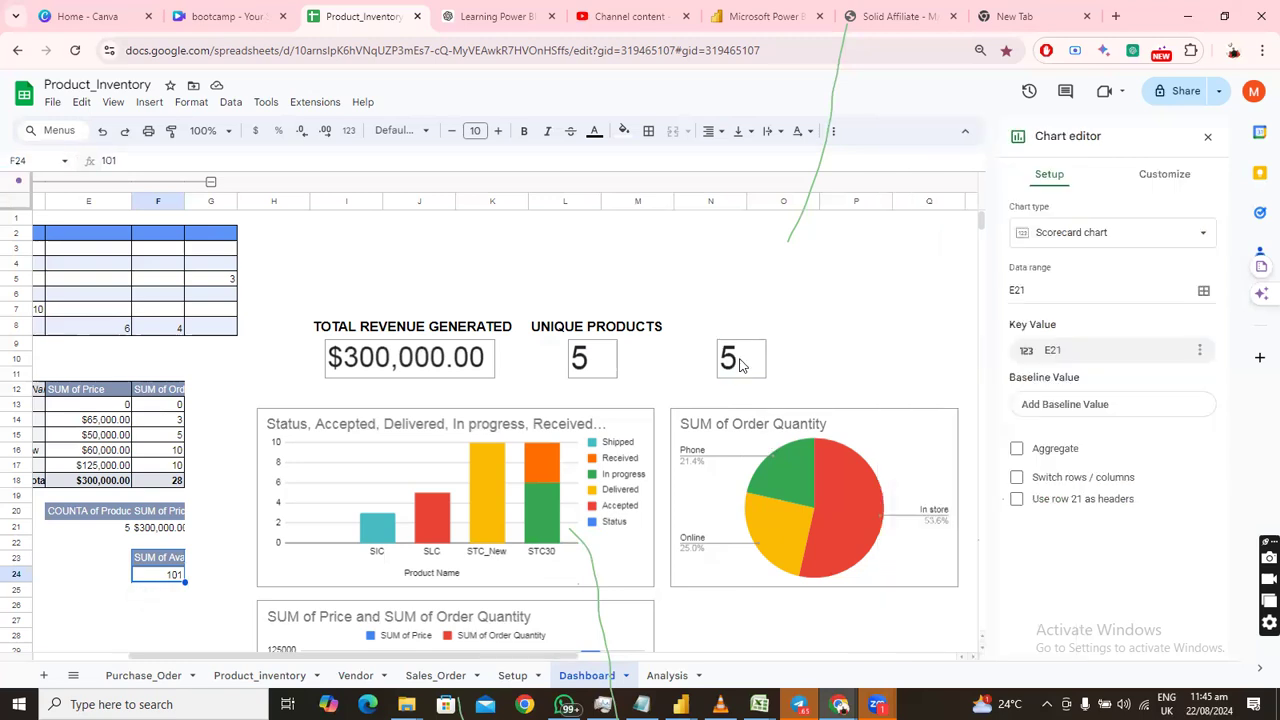
pyautogui.click(1080, 296)
pyautogui.moveTo(1006, 291); pyautogui.dragTo(994, 291)
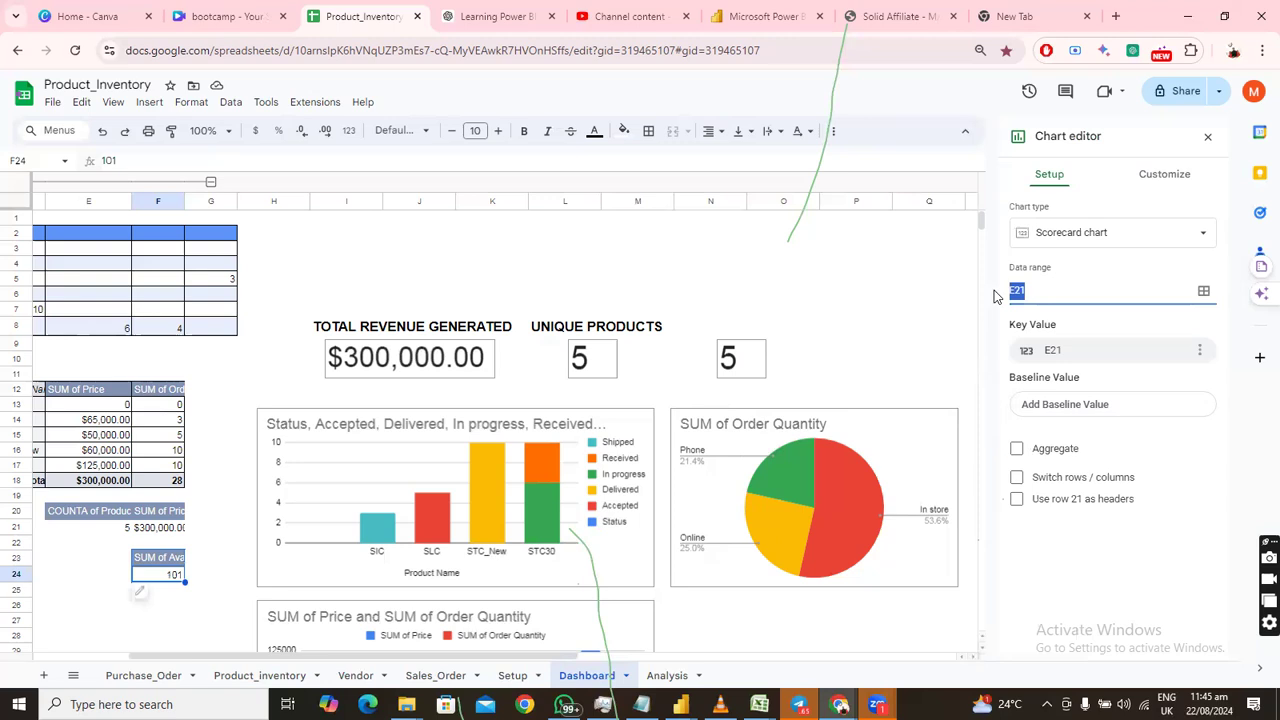
pyautogui.write('f24')
pyautogui.press('Return')
pyautogui.click(763, 370)
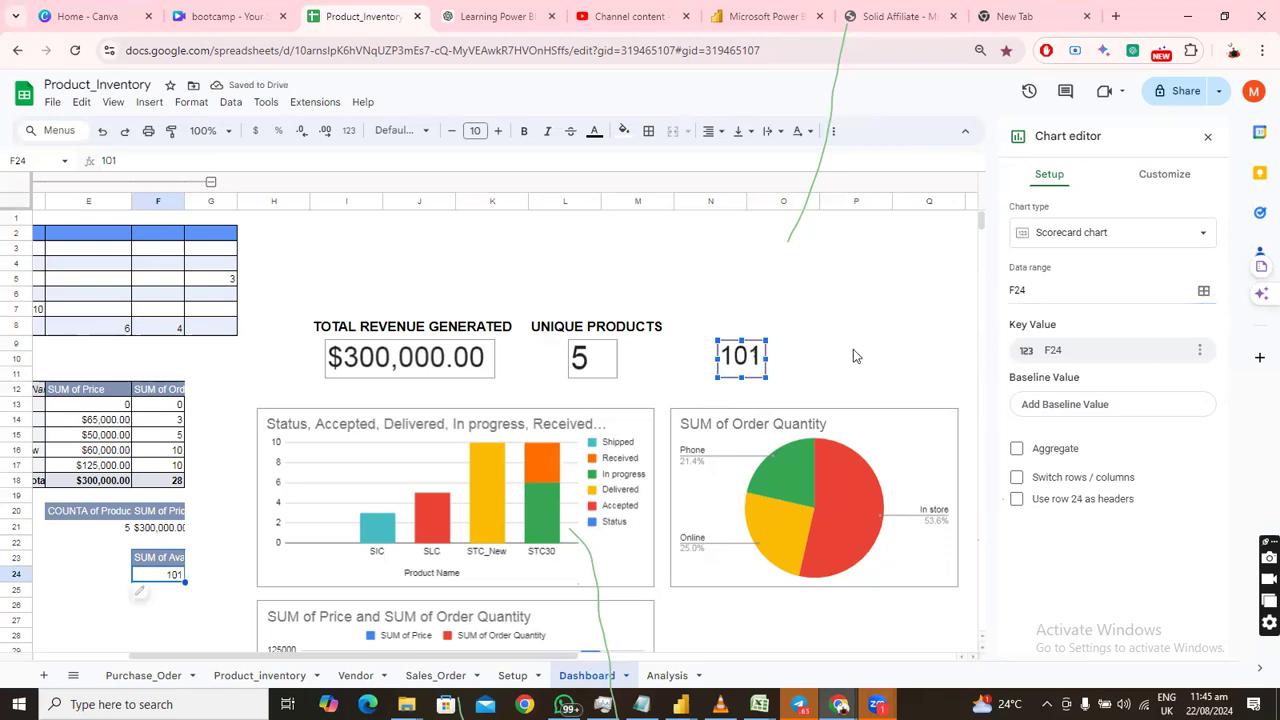
pyautogui.click(850, 326)
pyautogui.click(828, 364)
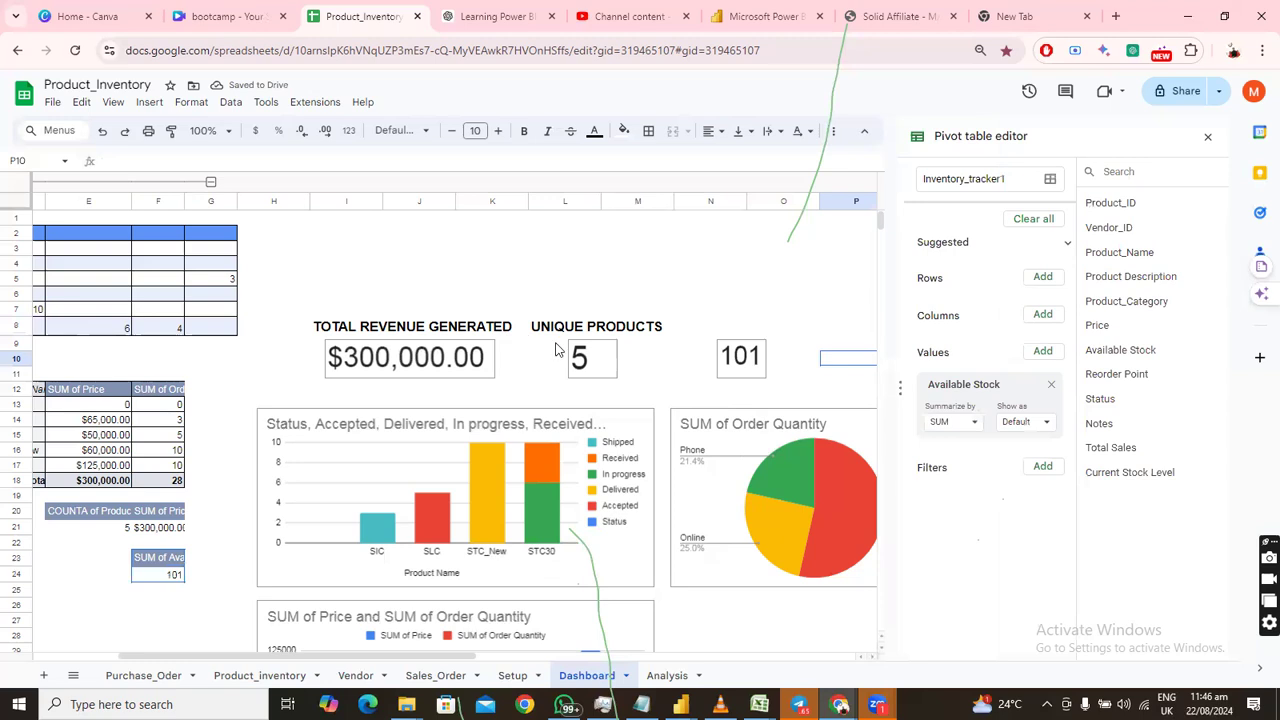
# Copy the UNIQUE PRODUCTS heading from L8 into N8 above the new scorecard.
pyautogui.click(627, 331)
pyautogui.click(550, 331)
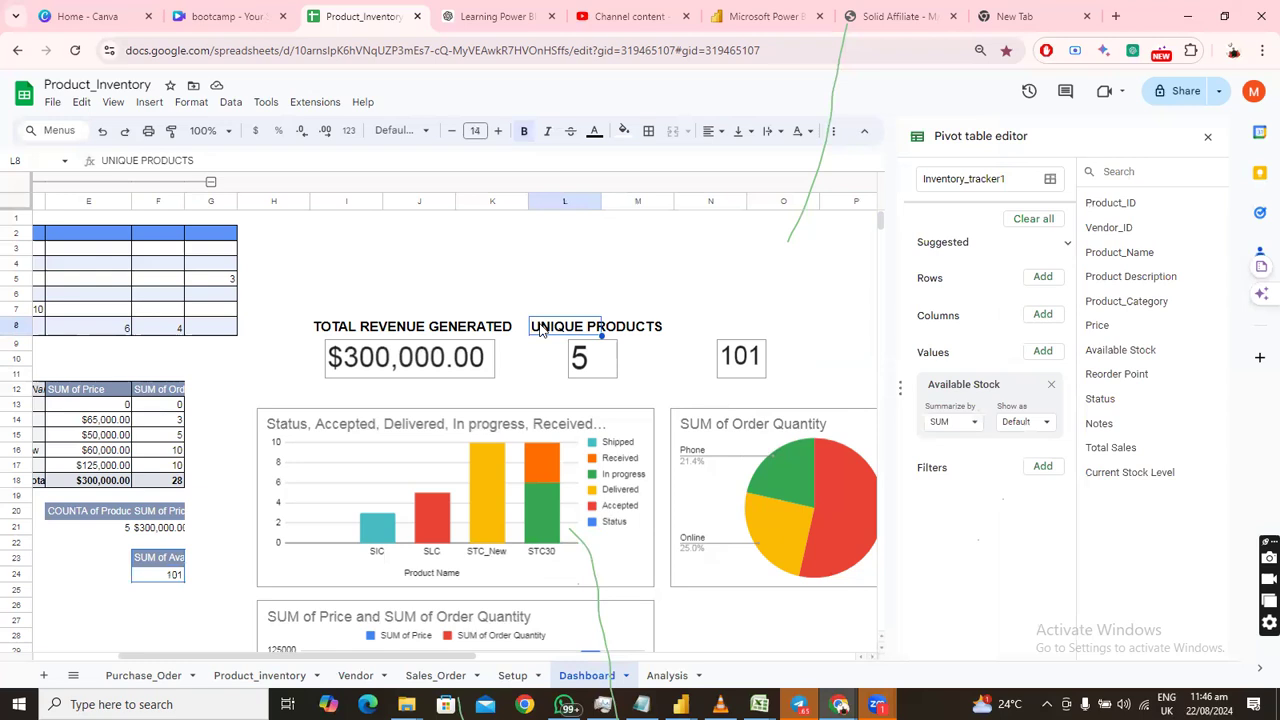
pyautogui.hotkey('ctrl', 'c')
pyautogui.hotkey('ctrl', 'v')
pyautogui.click(725, 327)
pyautogui.click(755, 335)
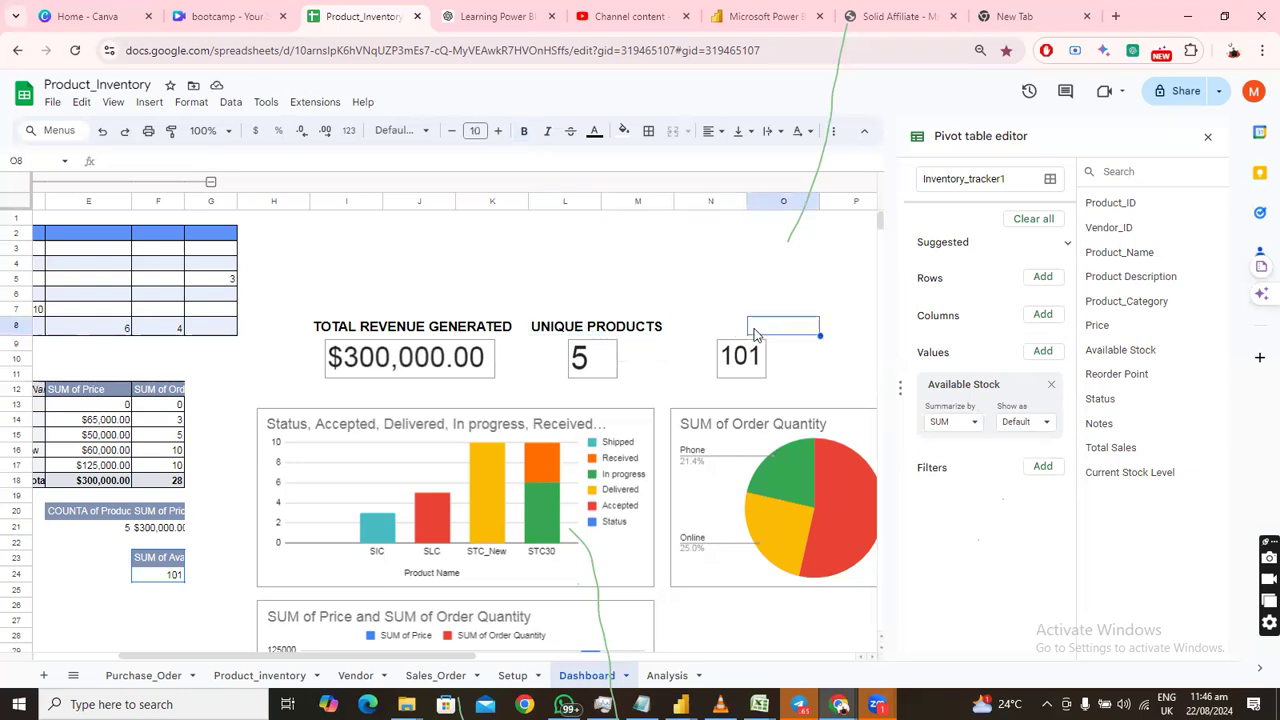
pyautogui.click(733, 333)
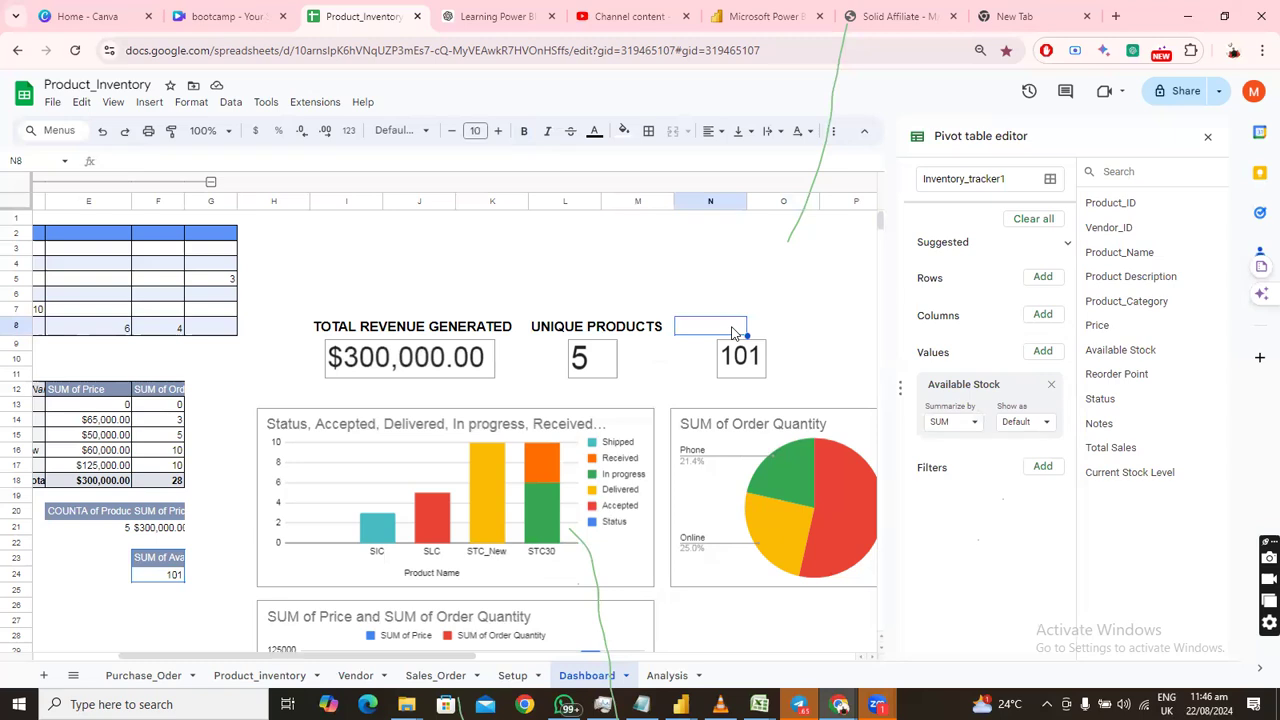
pyautogui.hotkey('ctrl', 'v')
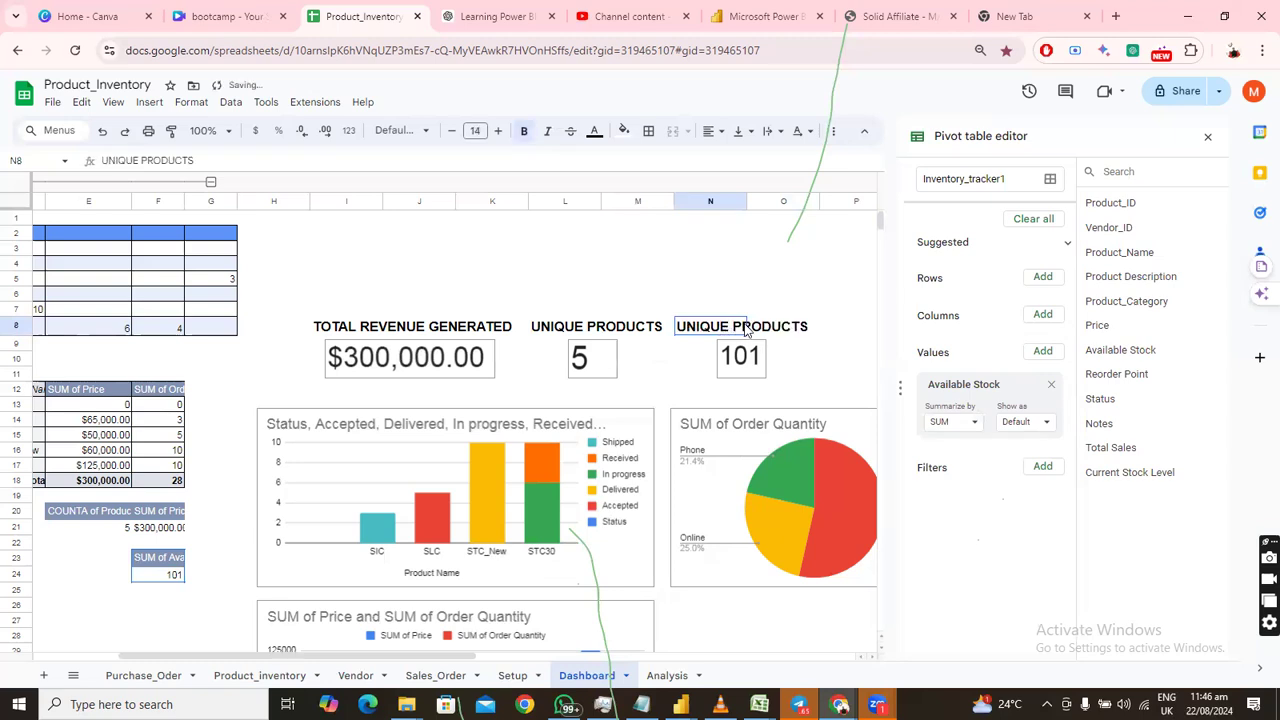
# Replace the heading text in N8 with AVAILABLE STOCK.
pyautogui.doubleClick(716, 325)
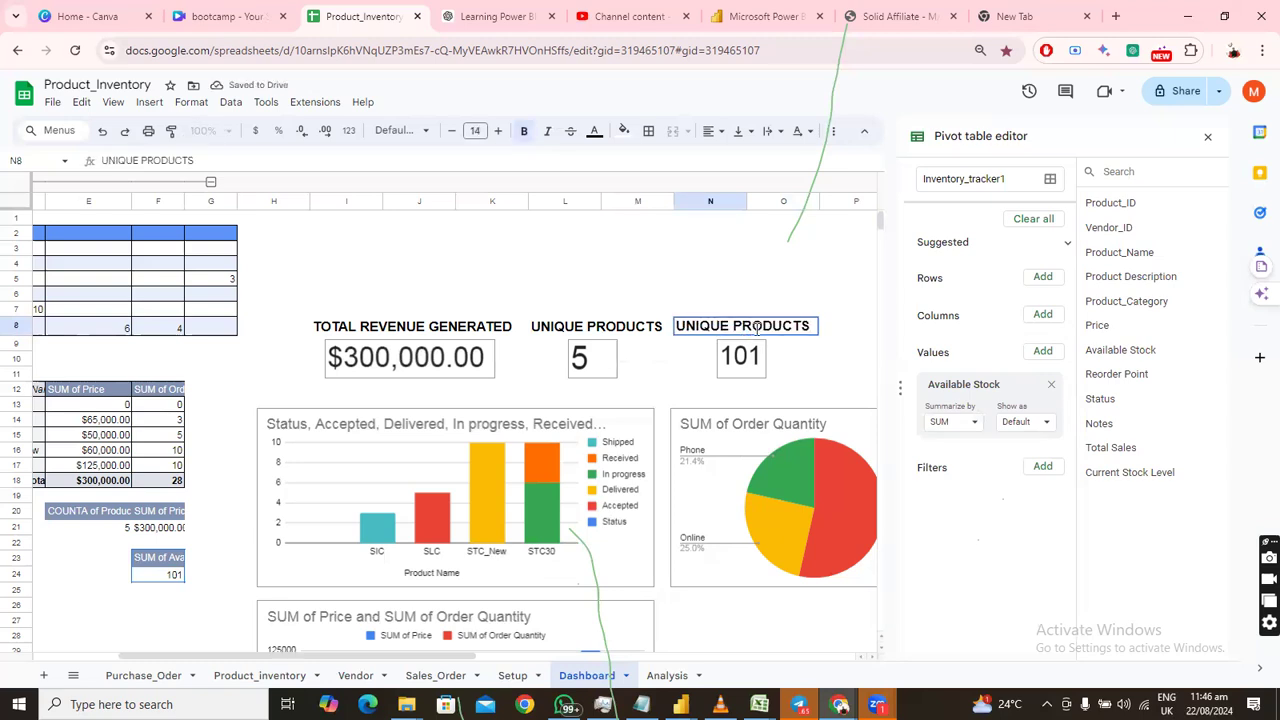
pyautogui.hotkey('ctrl', 'a')
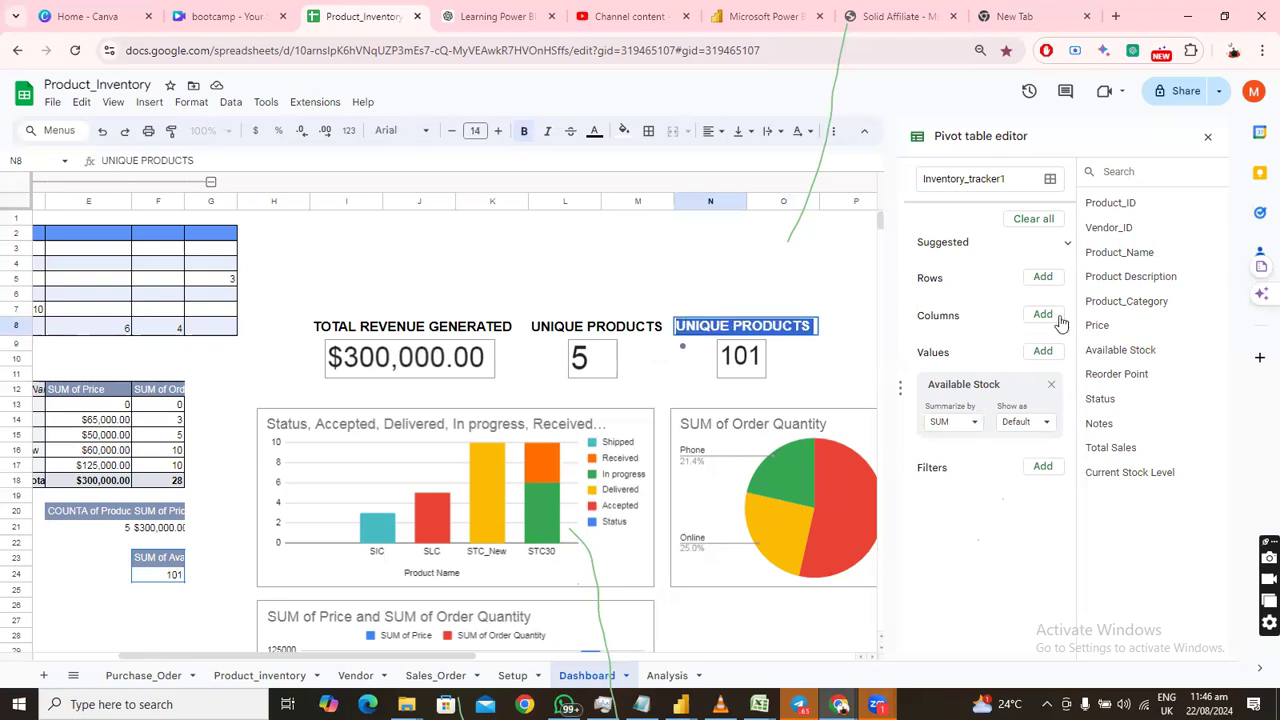
pyautogui.write('AVAIL')
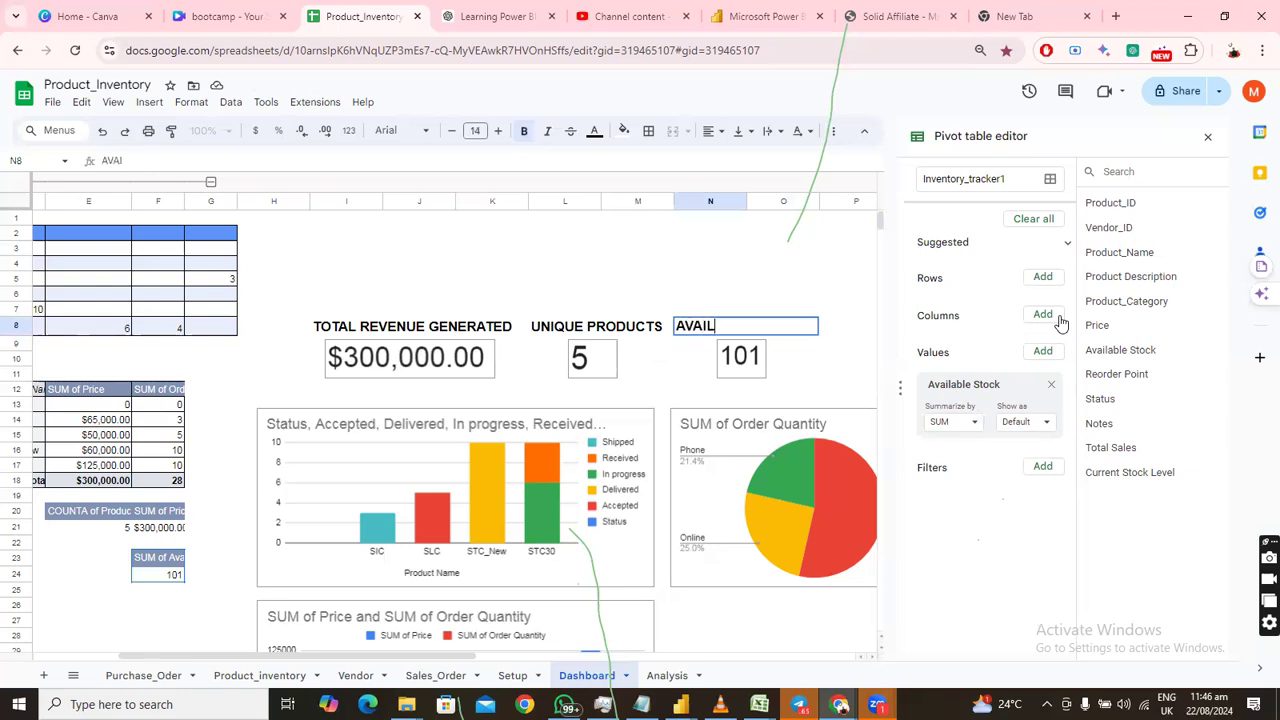
pyautogui.write('ABLE STOCK')
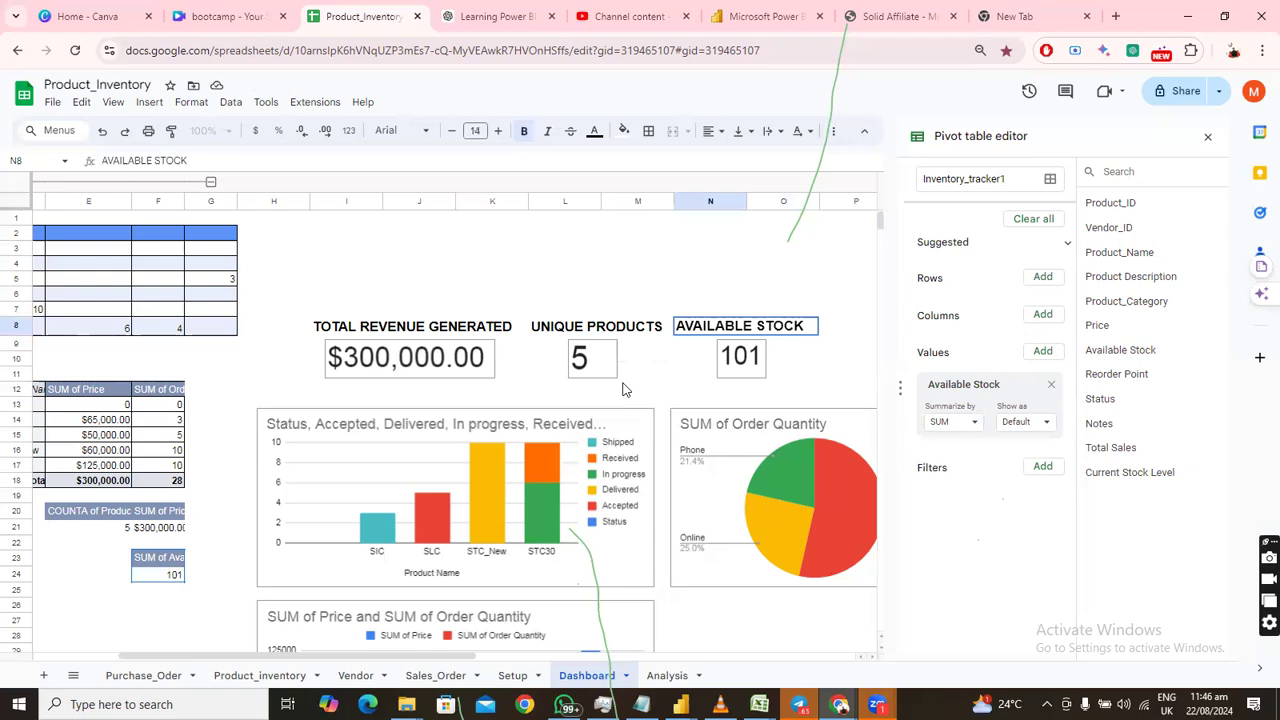
pyautogui.click(829, 333)
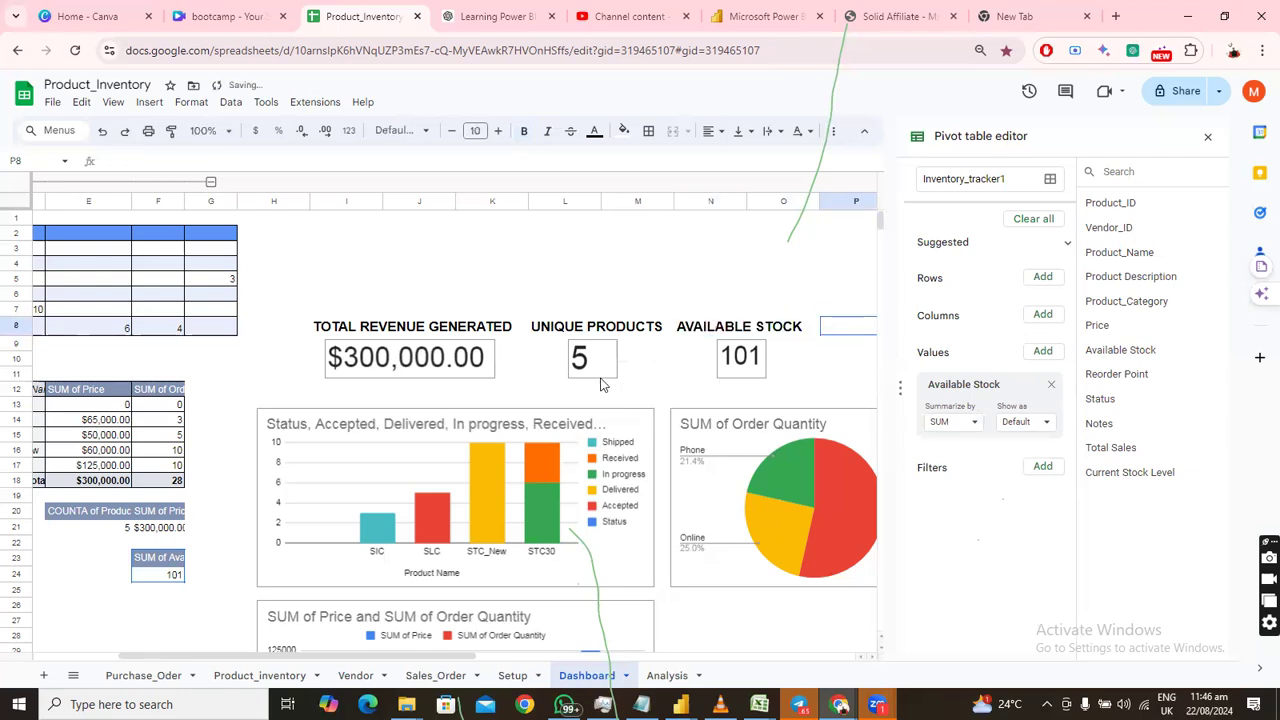
pyautogui.click(718, 328)
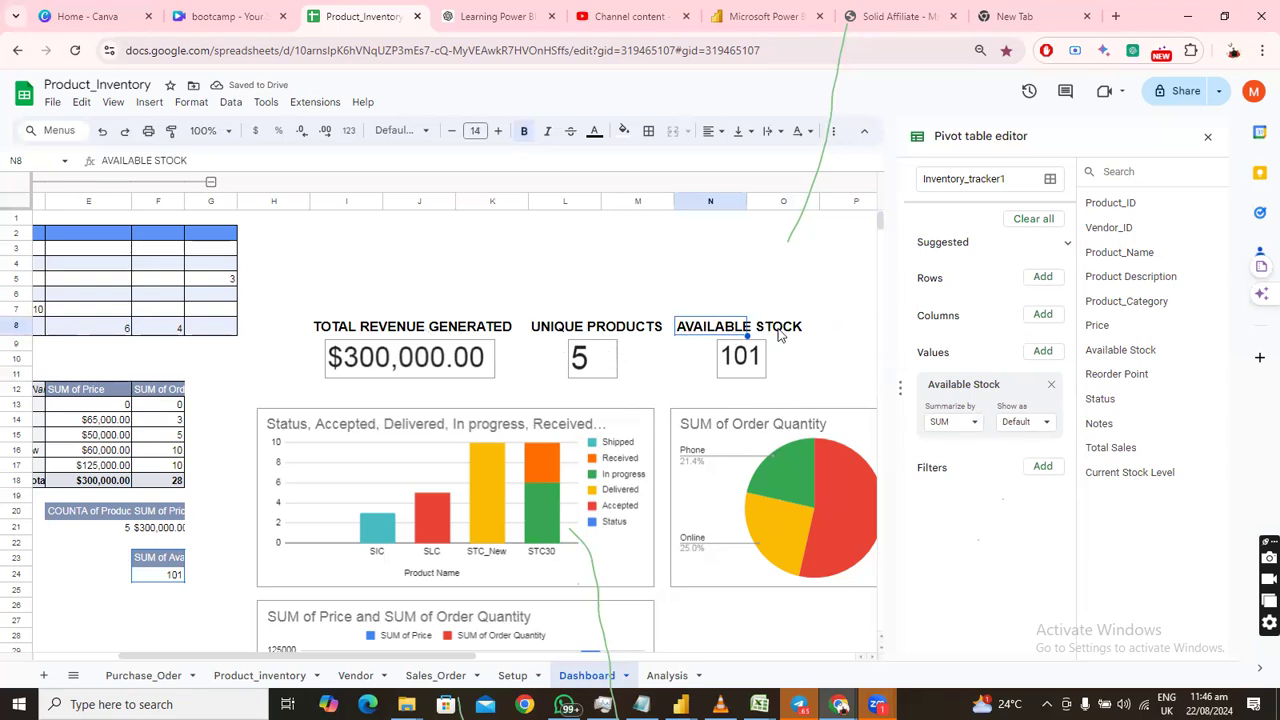
pyautogui.click(850, 280)
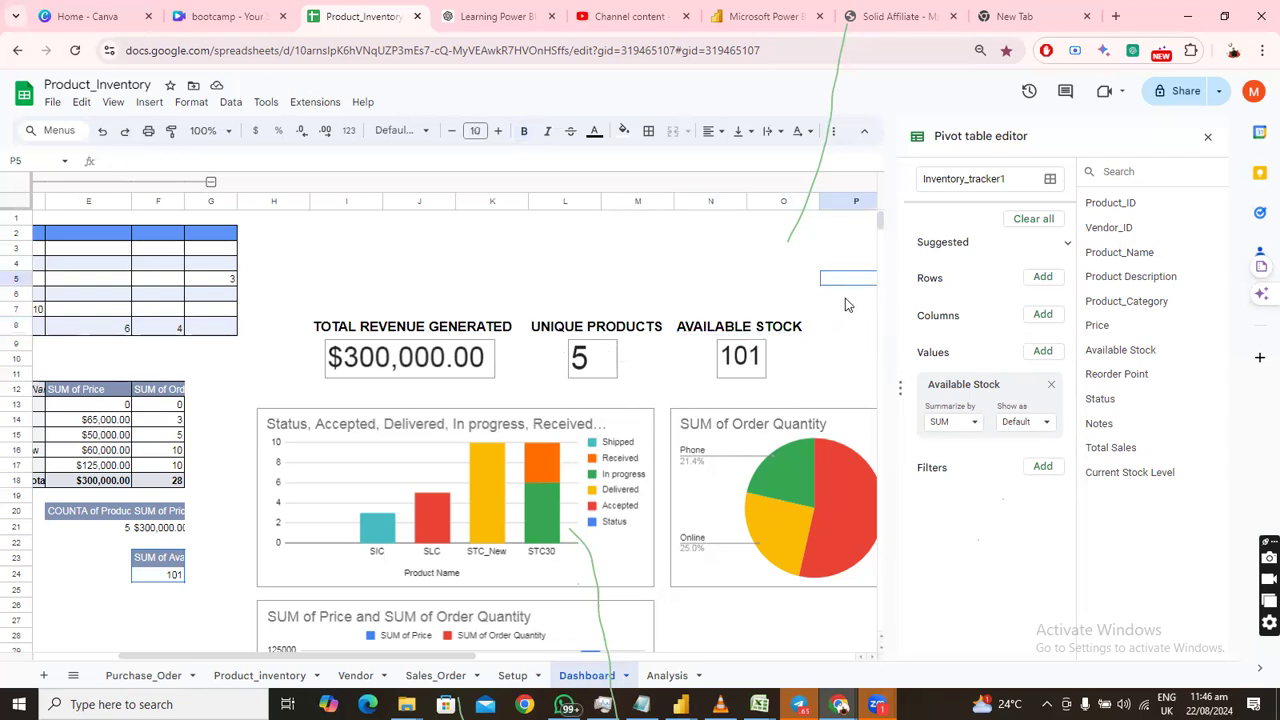
# Copy the Sales platform pivot table in A12:B16, paste it at A19, and open the copy for editing.
pyautogui.moveTo(463, 660); pyautogui.dragTo(519, 673)
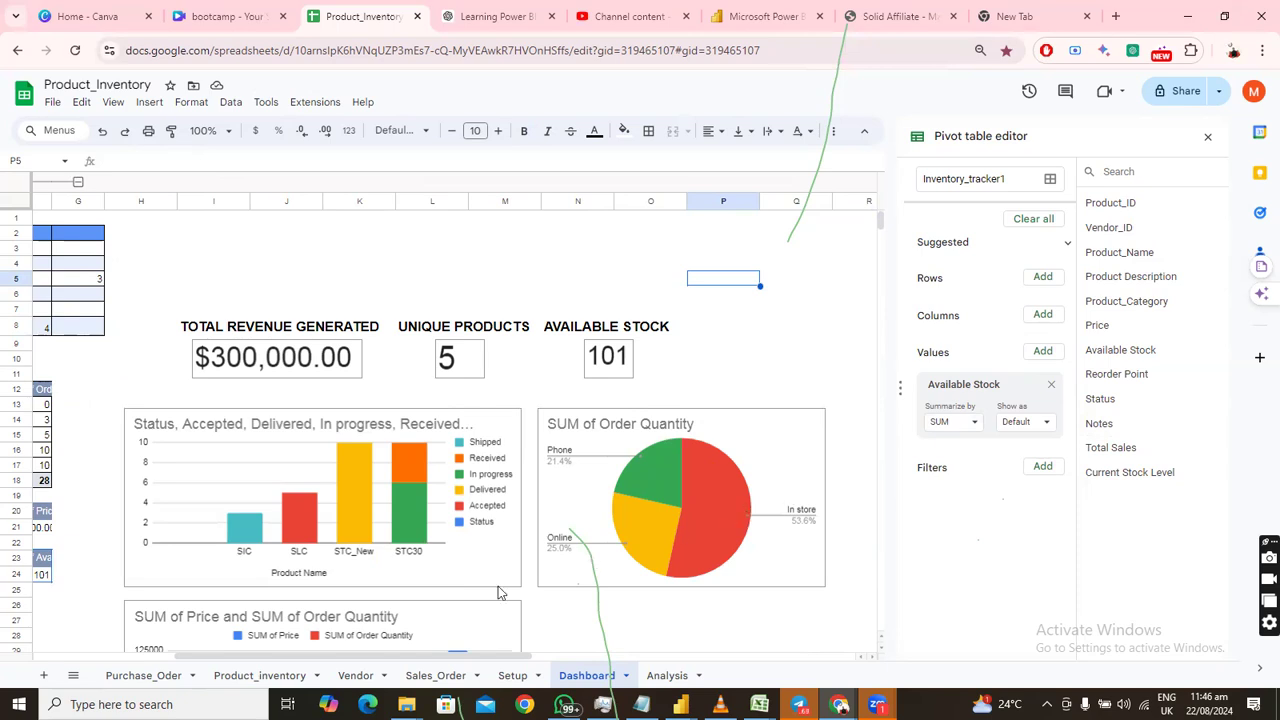
pyautogui.moveTo(413, 656); pyautogui.dragTo(289, 683)
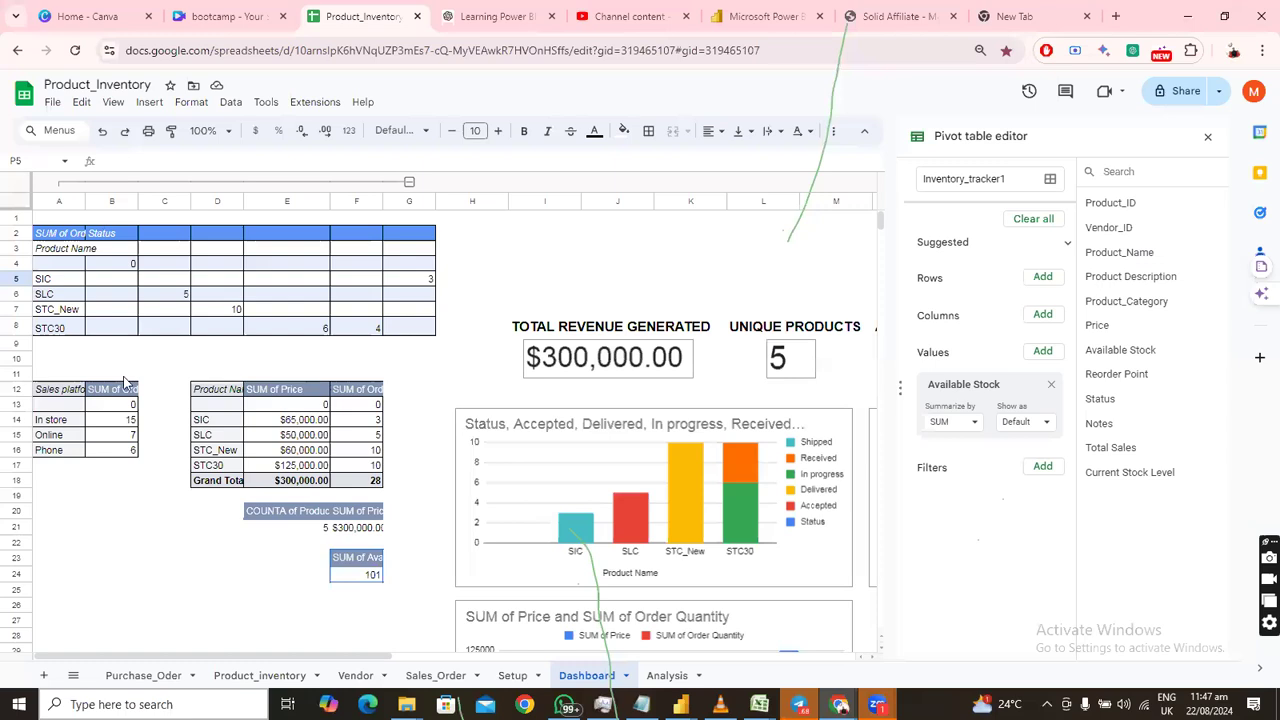
pyautogui.click(55, 396)
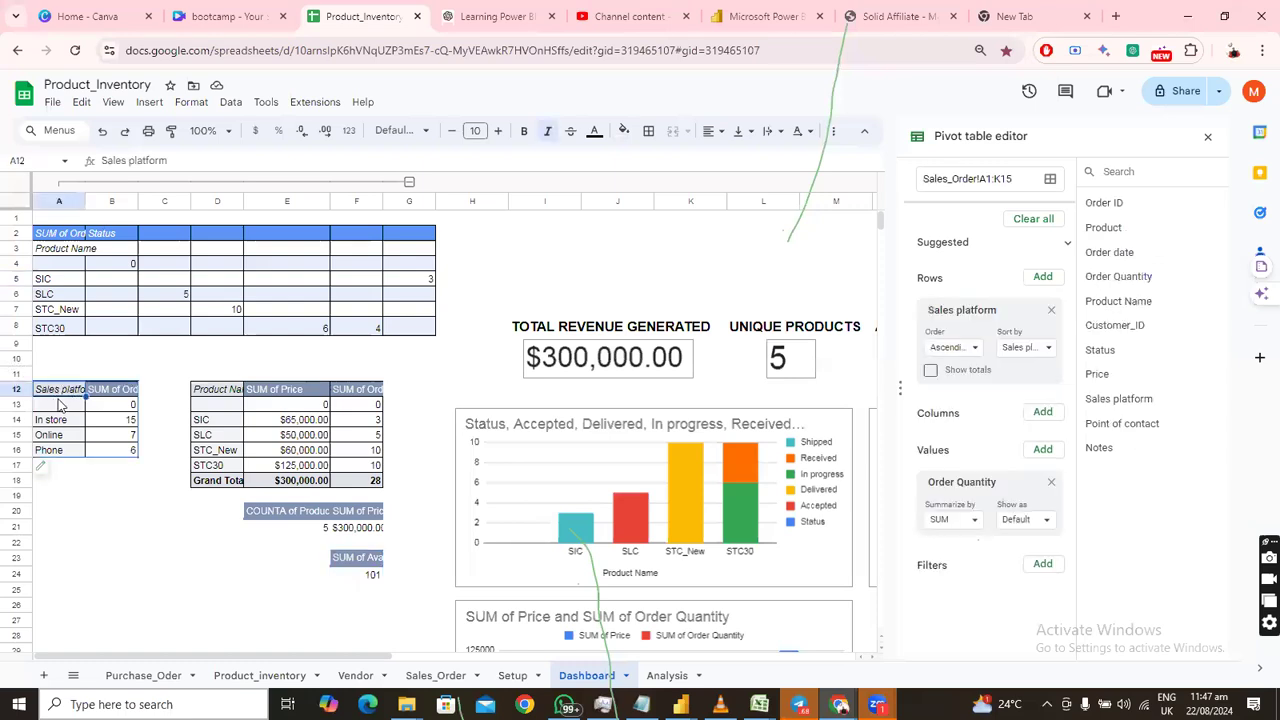
pyautogui.moveTo(50, 390); pyautogui.dragTo(134, 455)
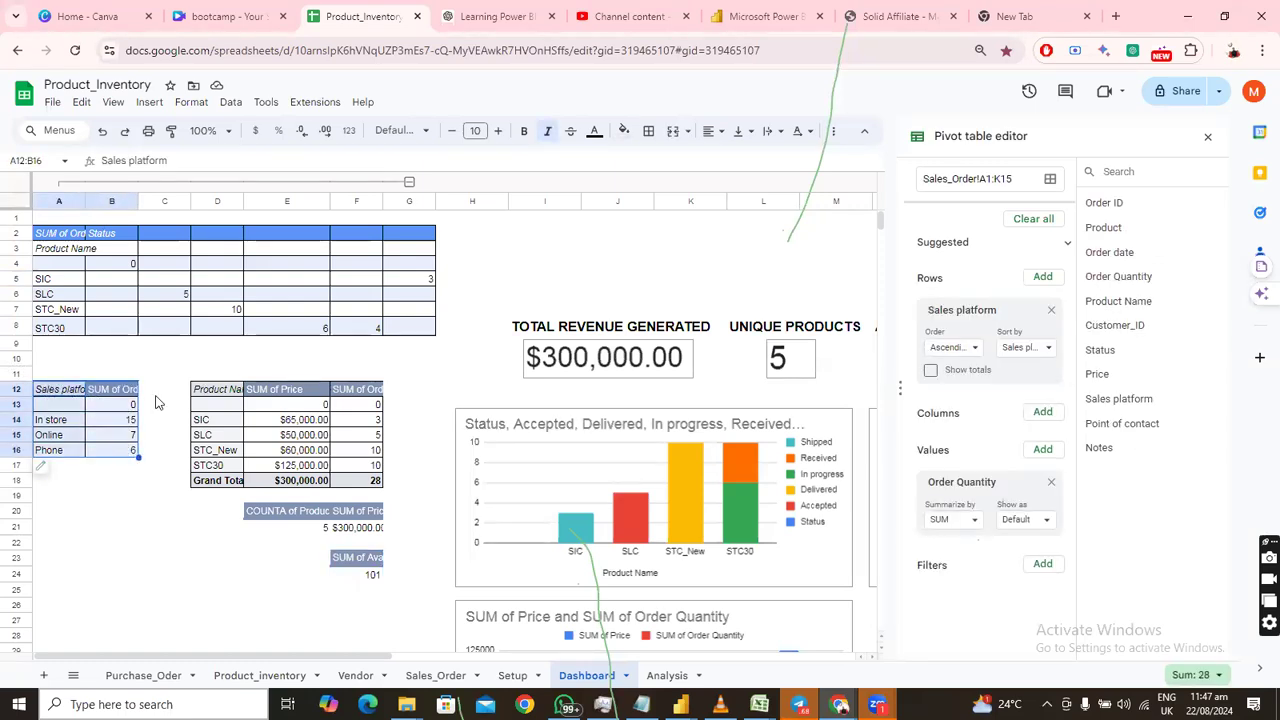
pyautogui.rightClick(97, 395)
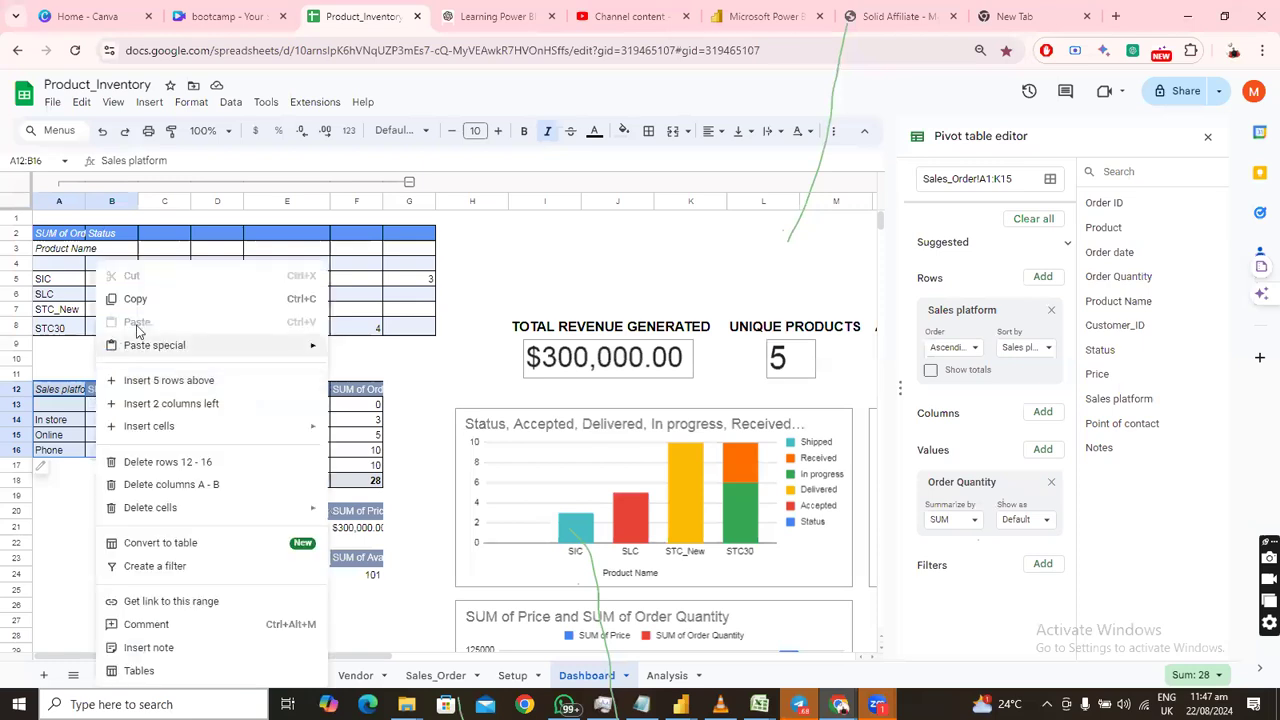
pyautogui.click(145, 296)
pyautogui.moveTo(165, 656)
pyautogui.mouseDown()
pyautogui.moveTo(361, 660)
pyautogui.moveTo(425, 675)
pyautogui.moveTo(187, 683)
pyautogui.moveTo(165, 672)
pyautogui.mouseUp()
pyautogui.scroll(-4, 49, 587)
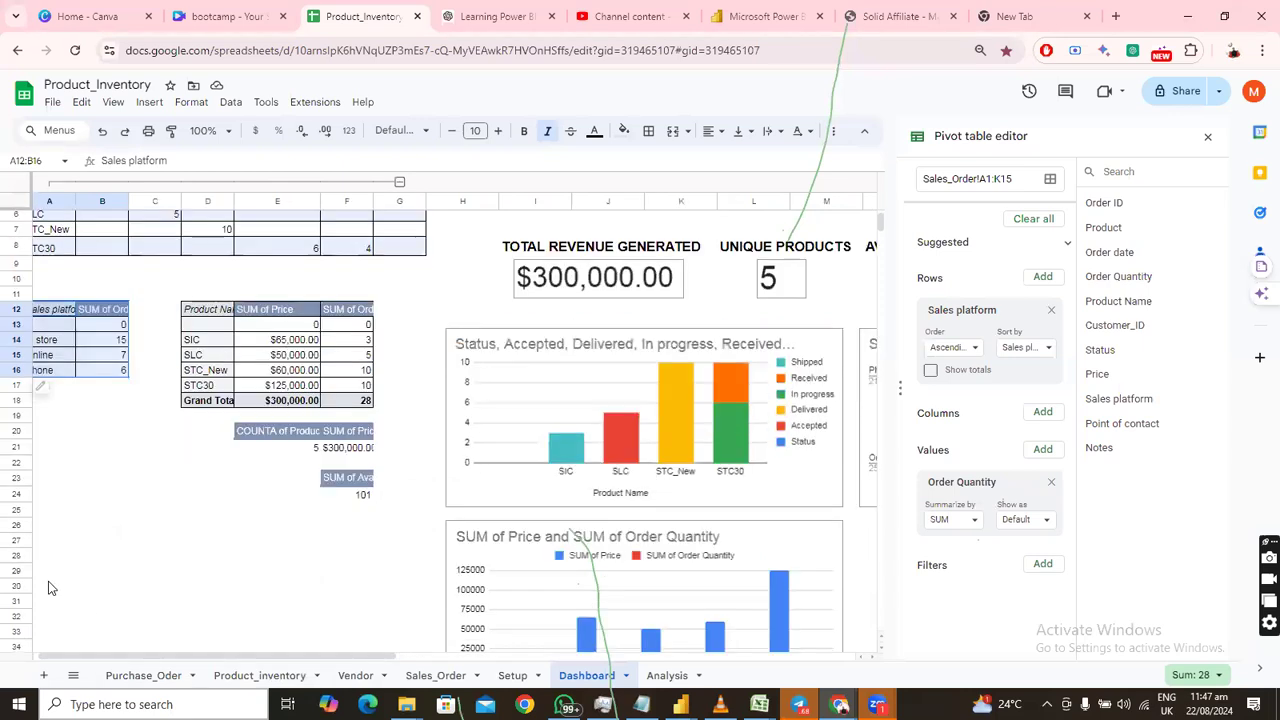
pyautogui.scroll(2, 47, 555)
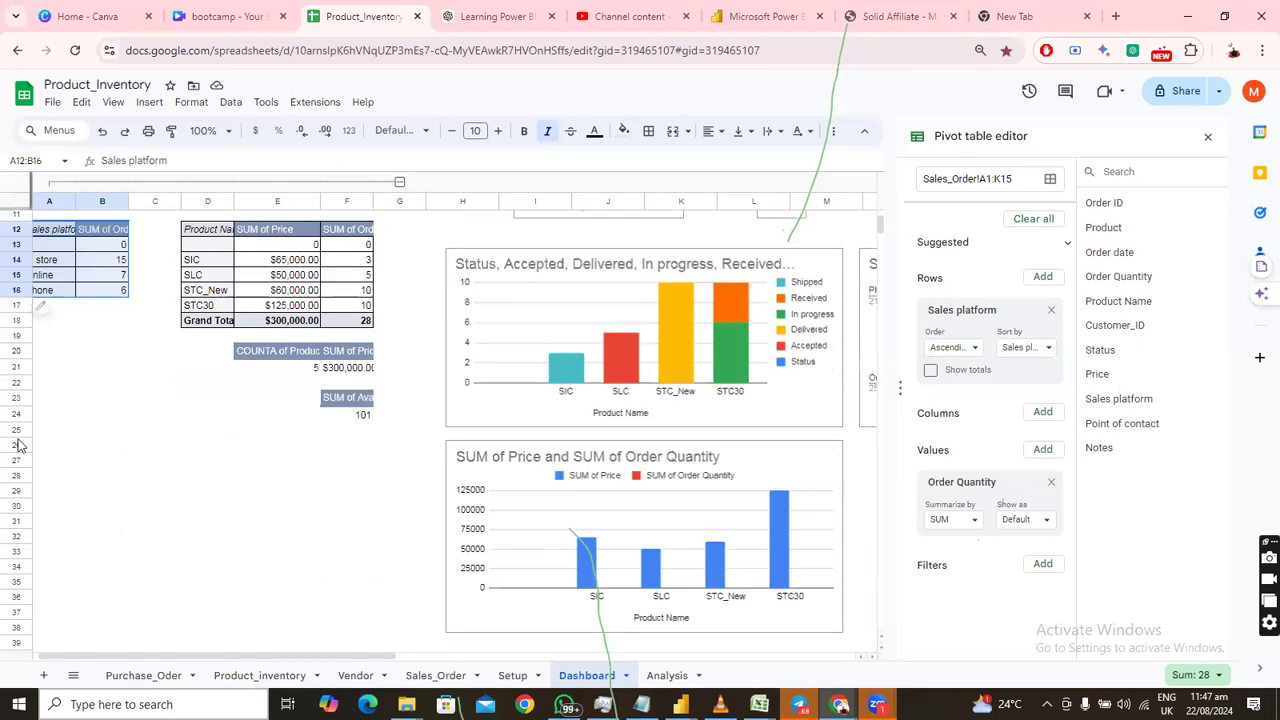
pyautogui.click(64, 337)
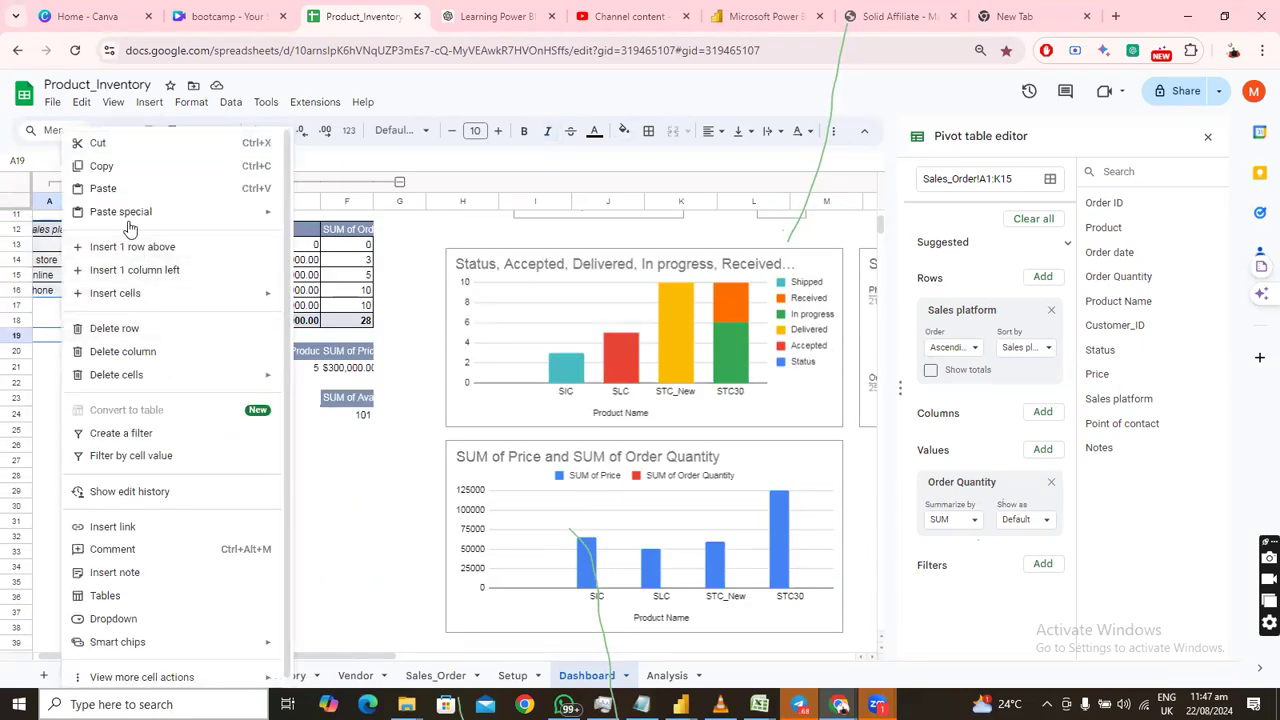
pyautogui.click(124, 188)
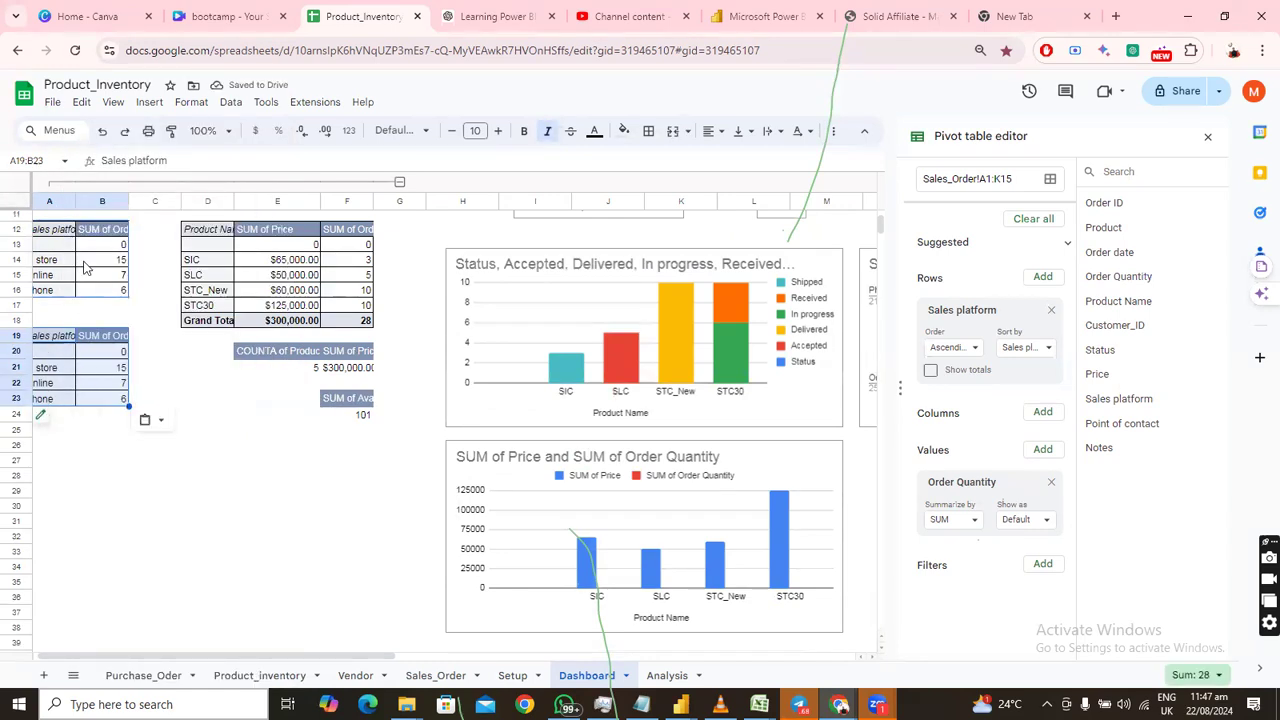
pyautogui.moveTo(50, 419)
pyautogui.click(57, 421)
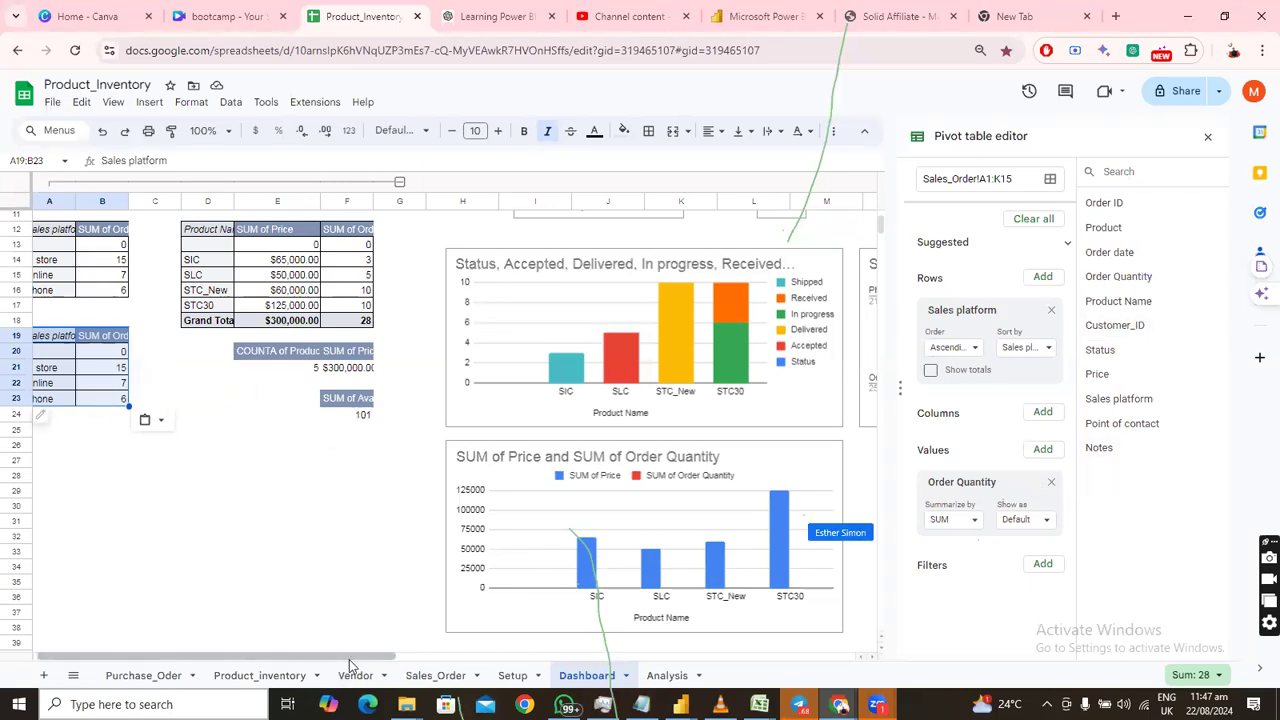
# Replace Sales platform with Product as the row field of the copied pivot table at A19.
pyautogui.moveTo(352, 660); pyautogui.dragTo(487, 664)
pyautogui.hscroll(3, 487, 664)
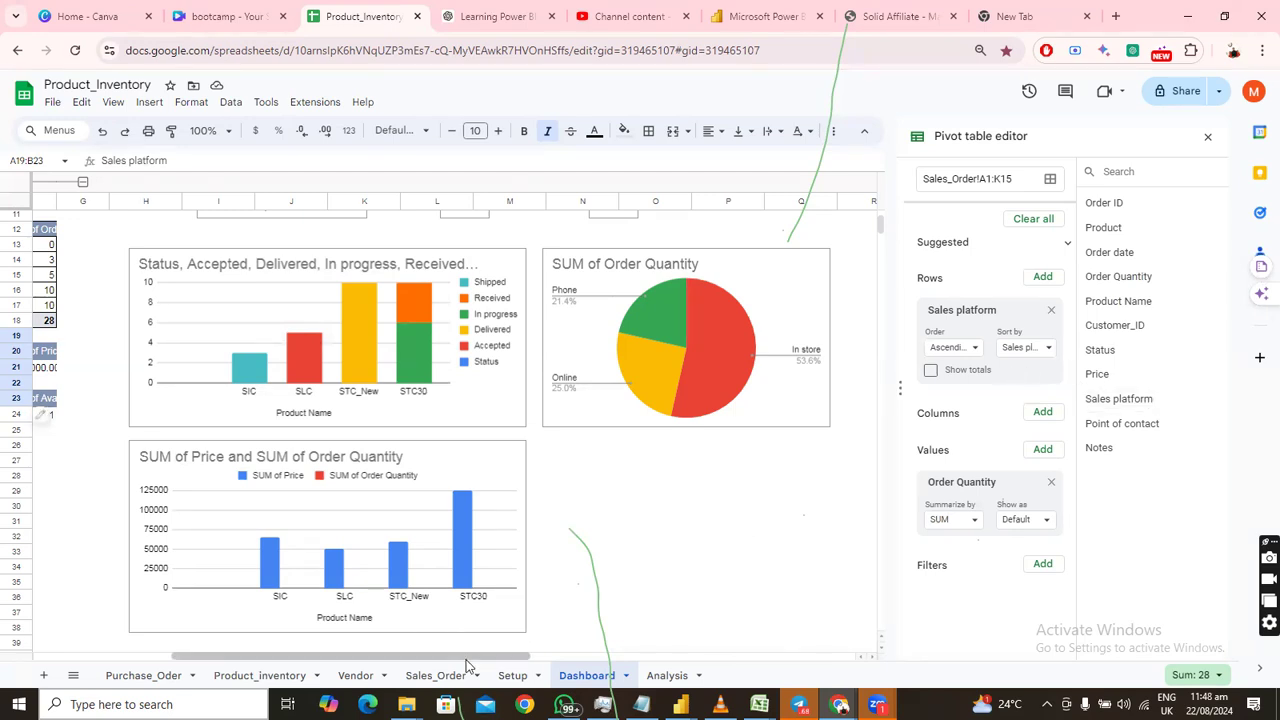
pyautogui.moveTo(465, 660)
pyautogui.mouseDown()
pyautogui.moveTo(328, 651)
pyautogui.moveTo(468, 658)
pyautogui.mouseUp()
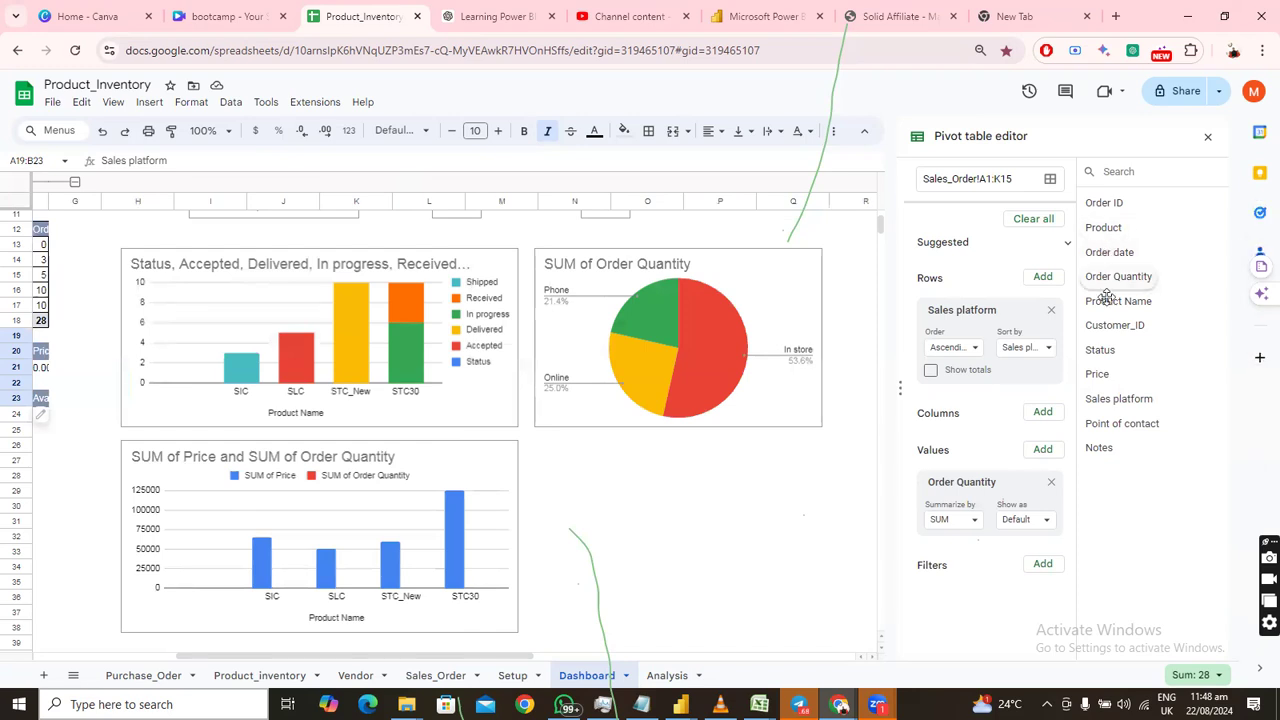
pyautogui.click(1051, 310)
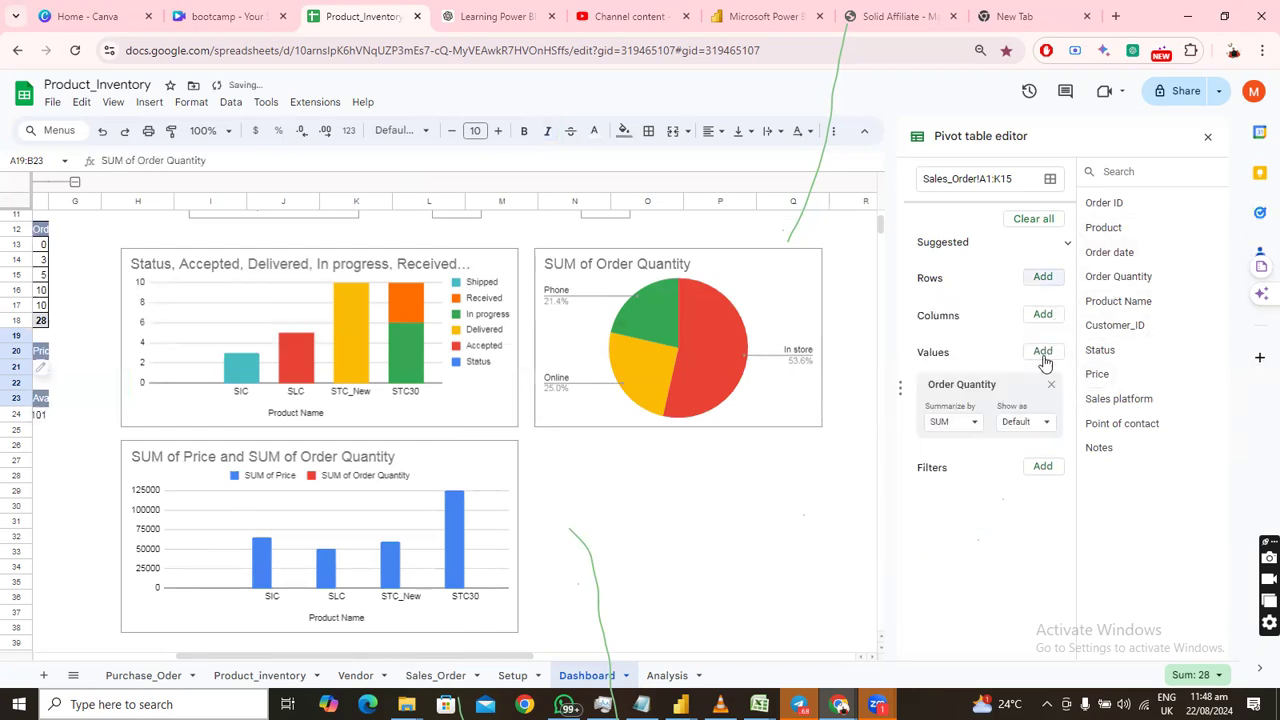
pyautogui.moveTo(1120, 227); pyautogui.dragTo(1137, 272)
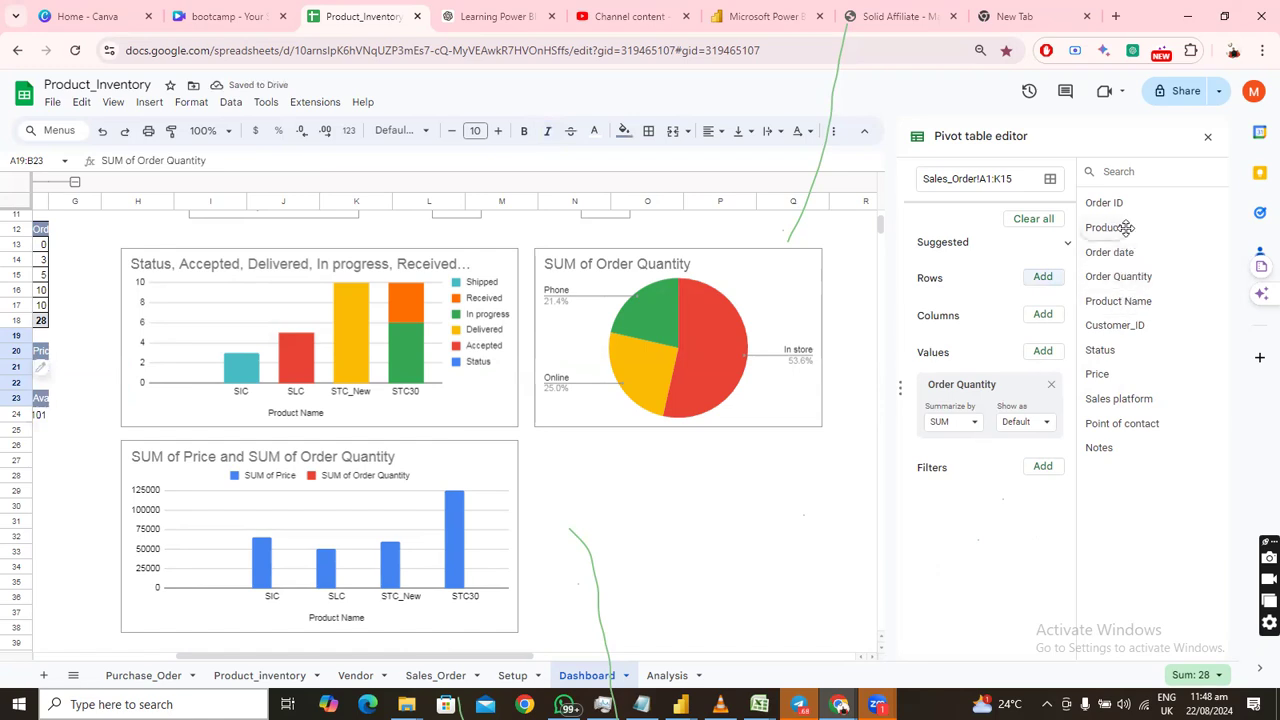
pyautogui.moveTo(1106, 227); pyautogui.dragTo(940, 302)
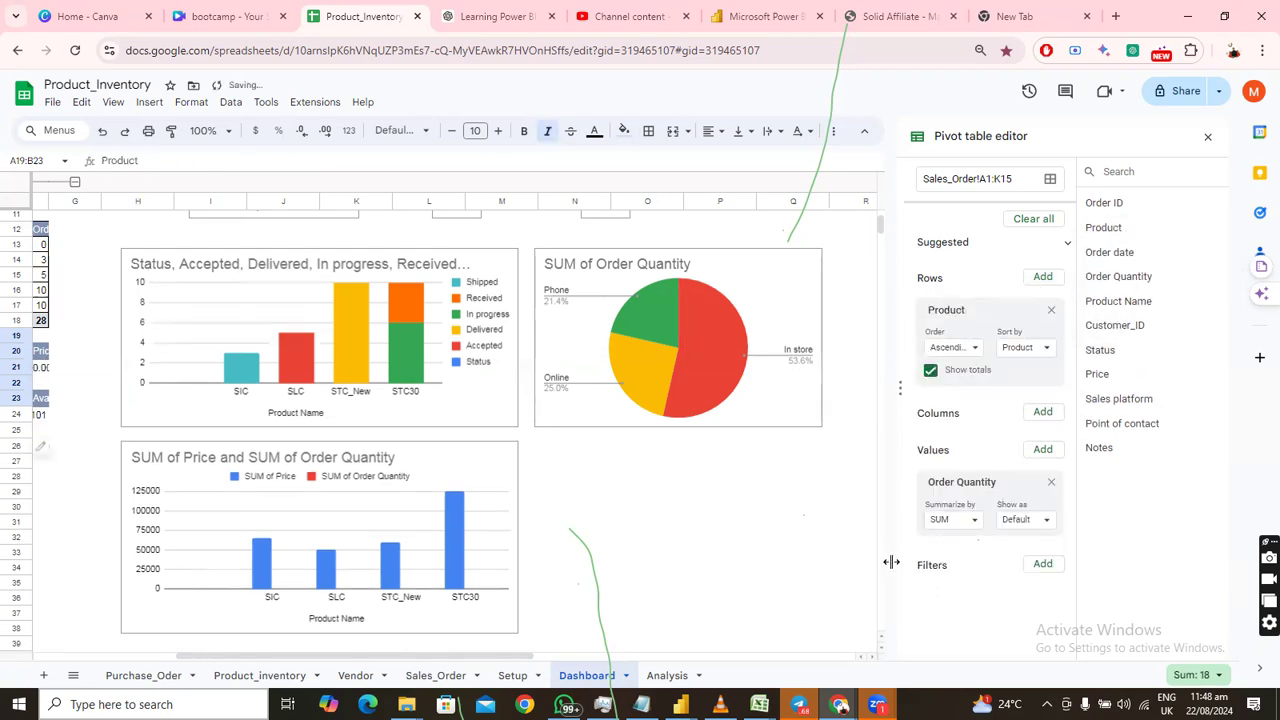
# Remove the Order Quantity value field from the Product pivot table at A19.
pyautogui.moveTo(524, 656); pyautogui.dragTo(74, 593)
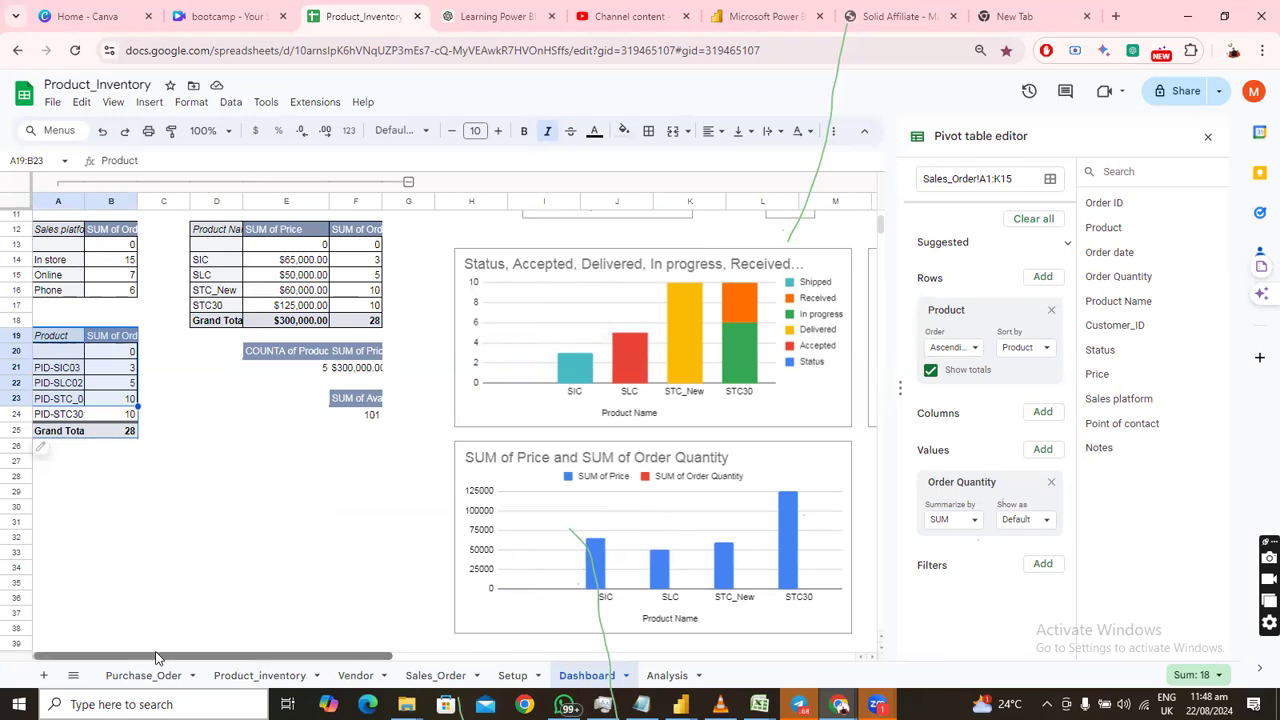
pyautogui.moveTo(279, 660); pyautogui.dragTo(140, 653)
pyautogui.moveTo(386, 653); pyautogui.dragTo(536, 655)
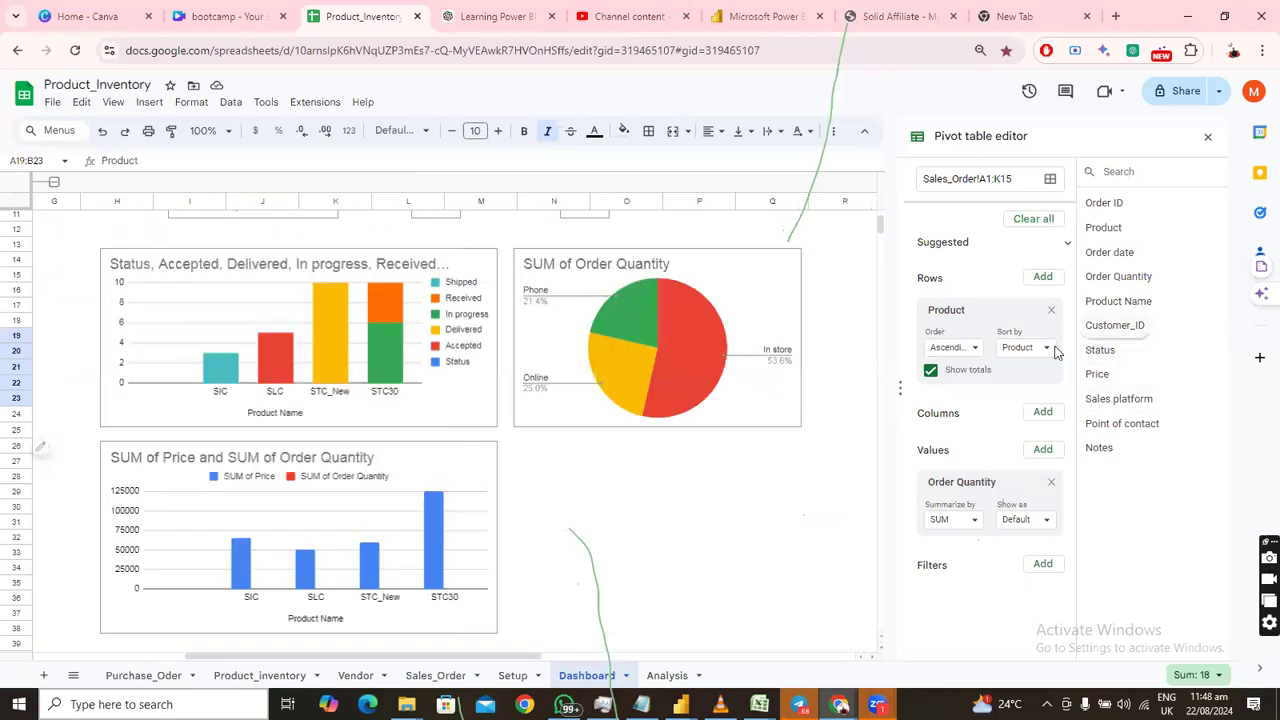
pyautogui.click(1053, 482)
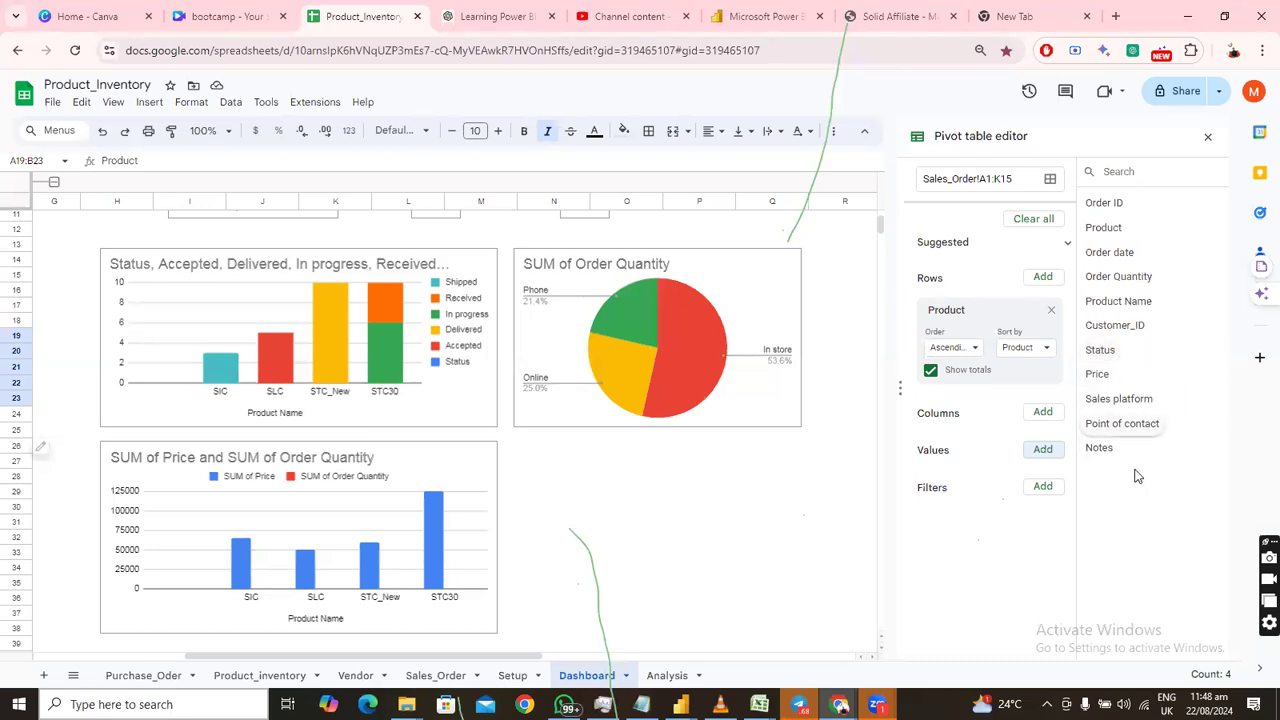
# Try Status as a second row field beneath Product in the pivot table at A19.
pyautogui.moveTo(1110, 350); pyautogui.dragTo(951, 400)
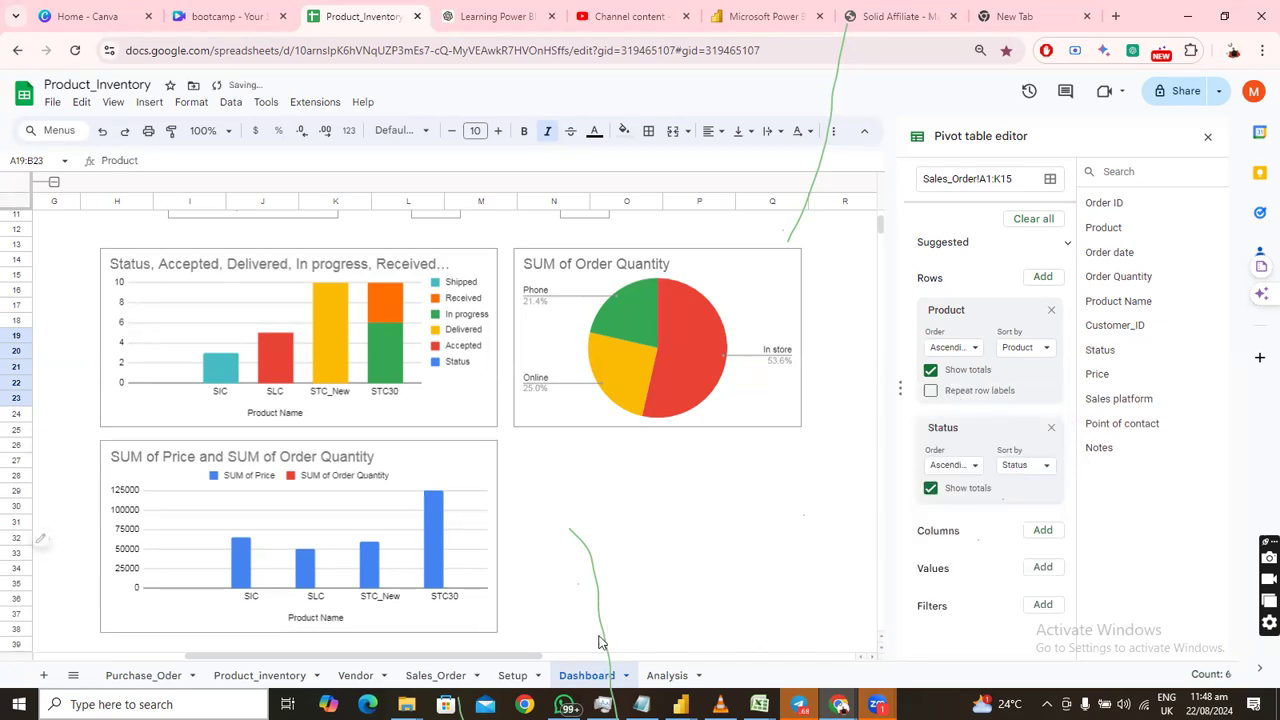
pyautogui.moveTo(384, 642); pyautogui.dragTo(69, 637)
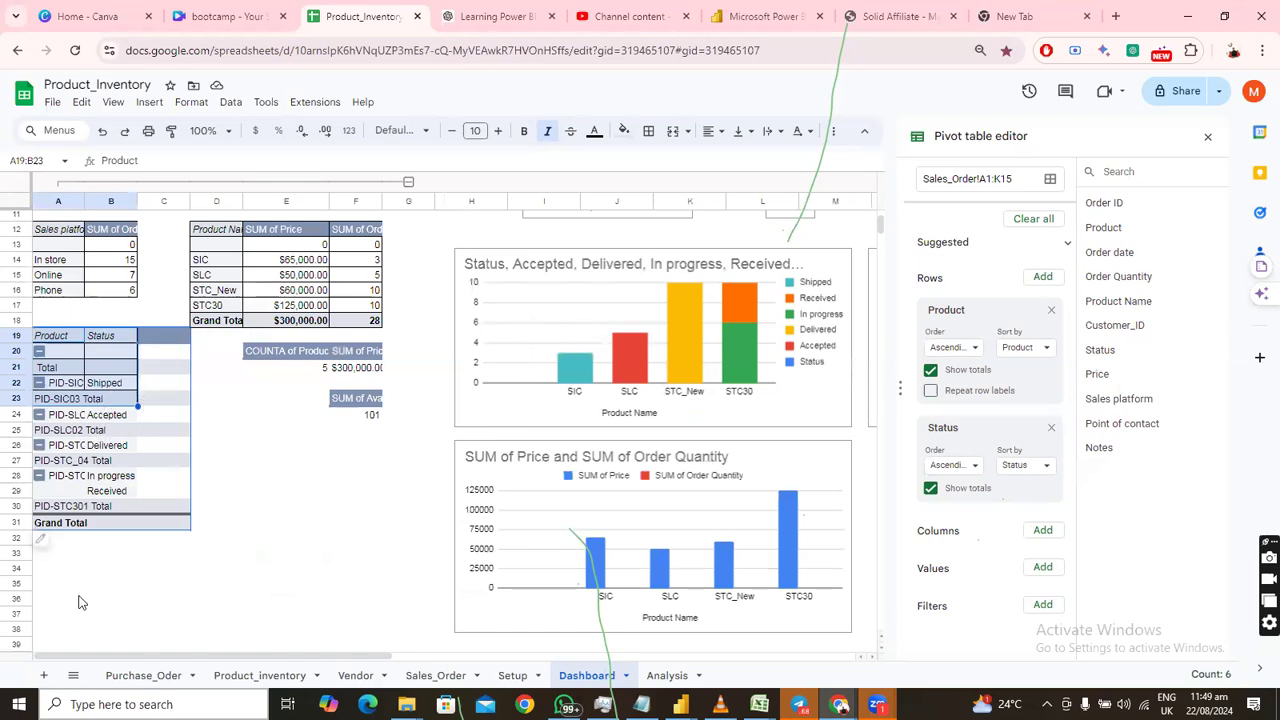
pyautogui.click(1052, 430)
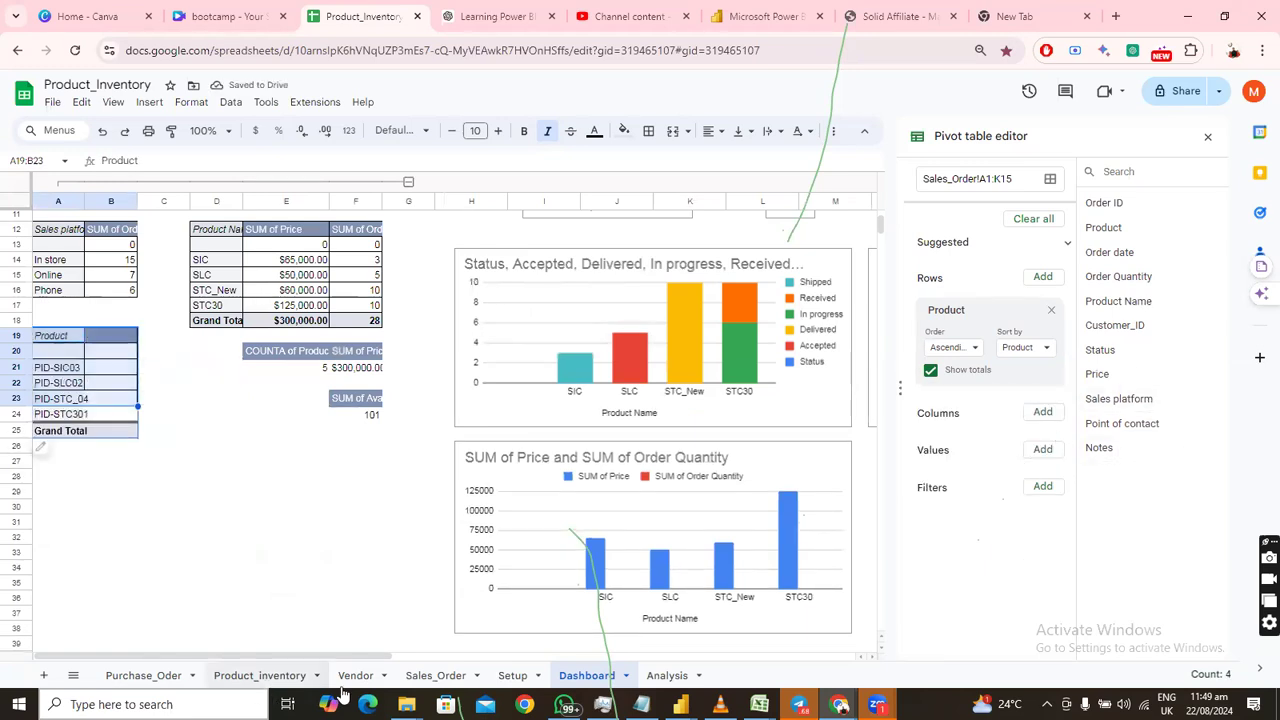
# Examine the columns of the Product_inventory, Purchase_Oder and Sales_Order sheets for suitable source data for the pivot table.
pyautogui.click(260, 677)
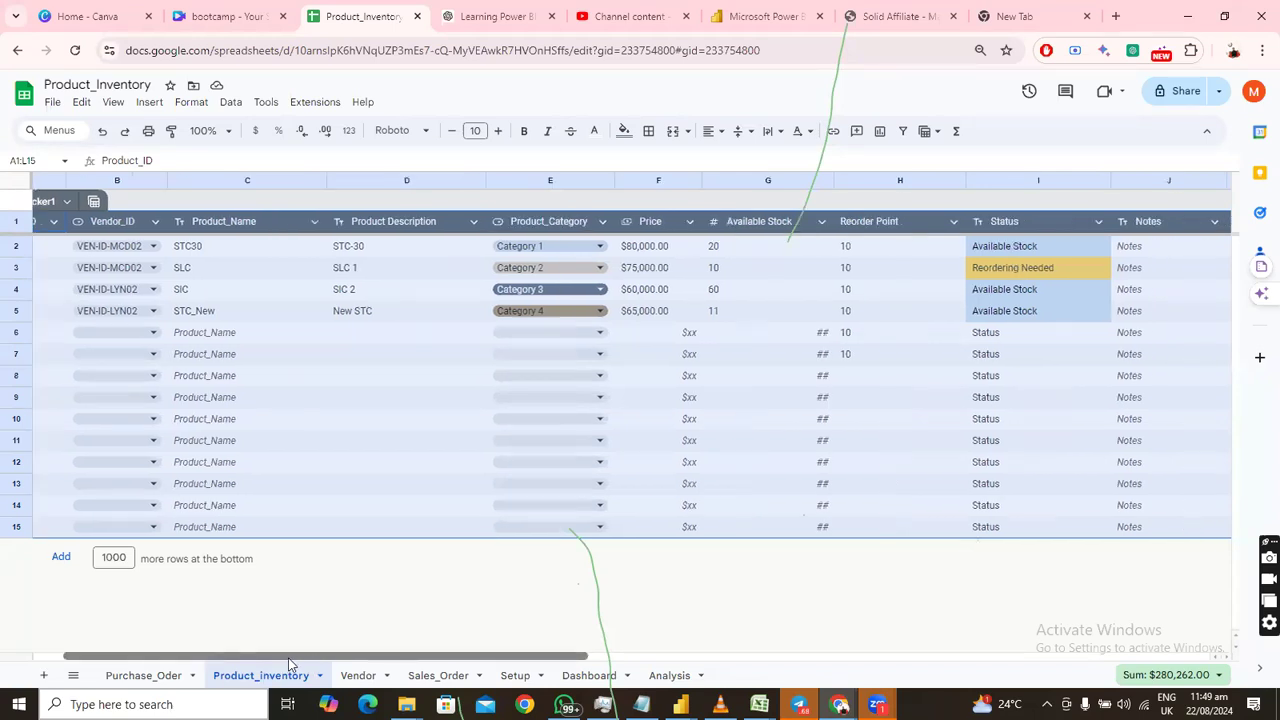
pyautogui.moveTo(240, 660); pyautogui.dragTo(450, 655)
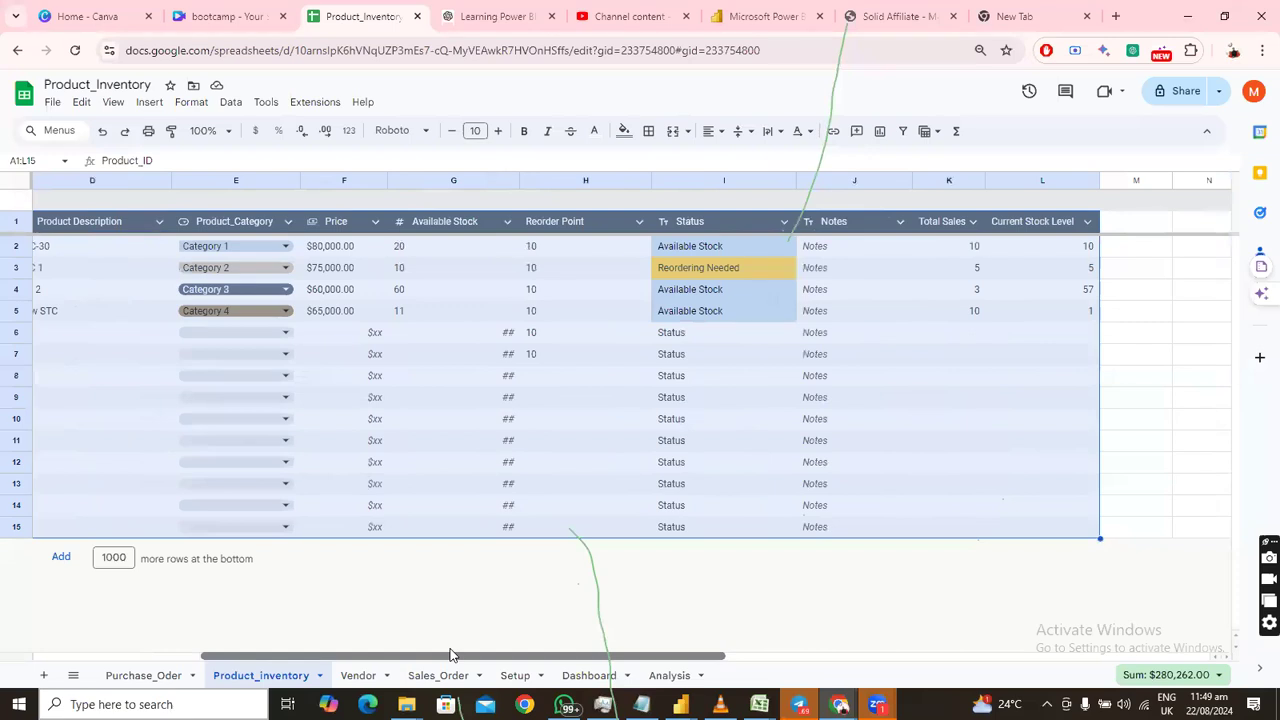
pyautogui.moveTo(455, 660); pyautogui.dragTo(459, 659)
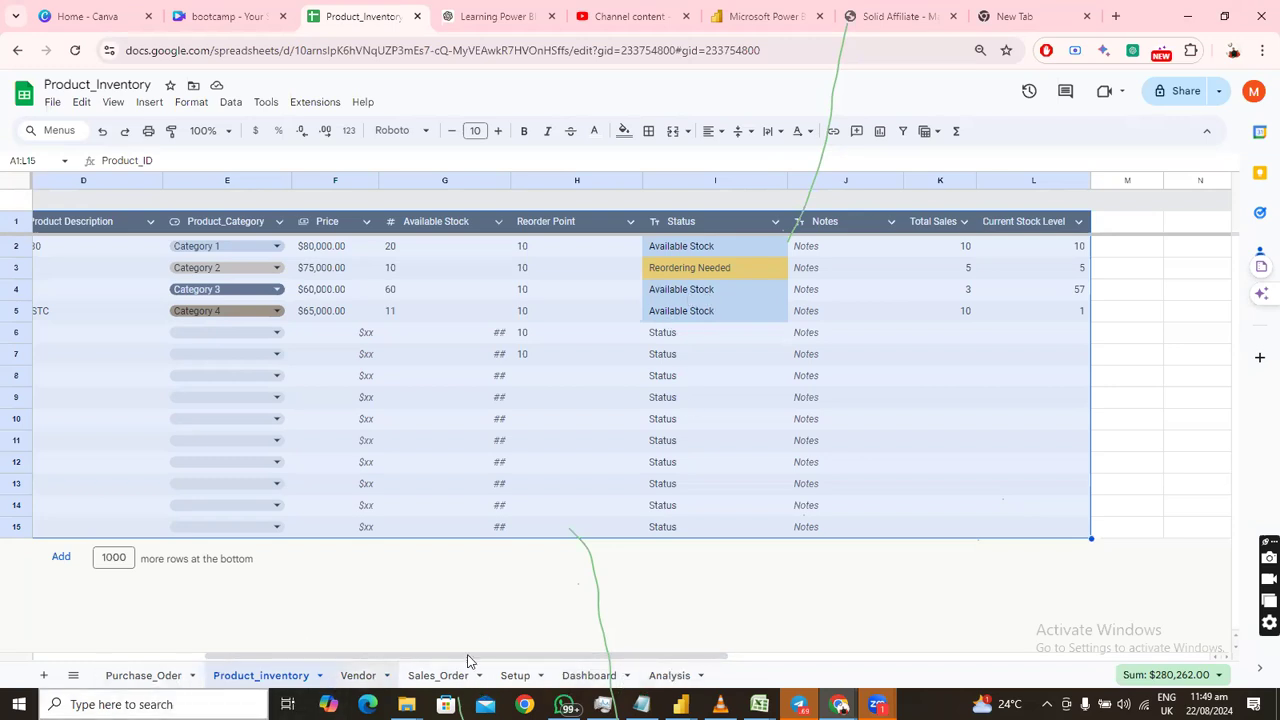
pyautogui.click(600, 676)
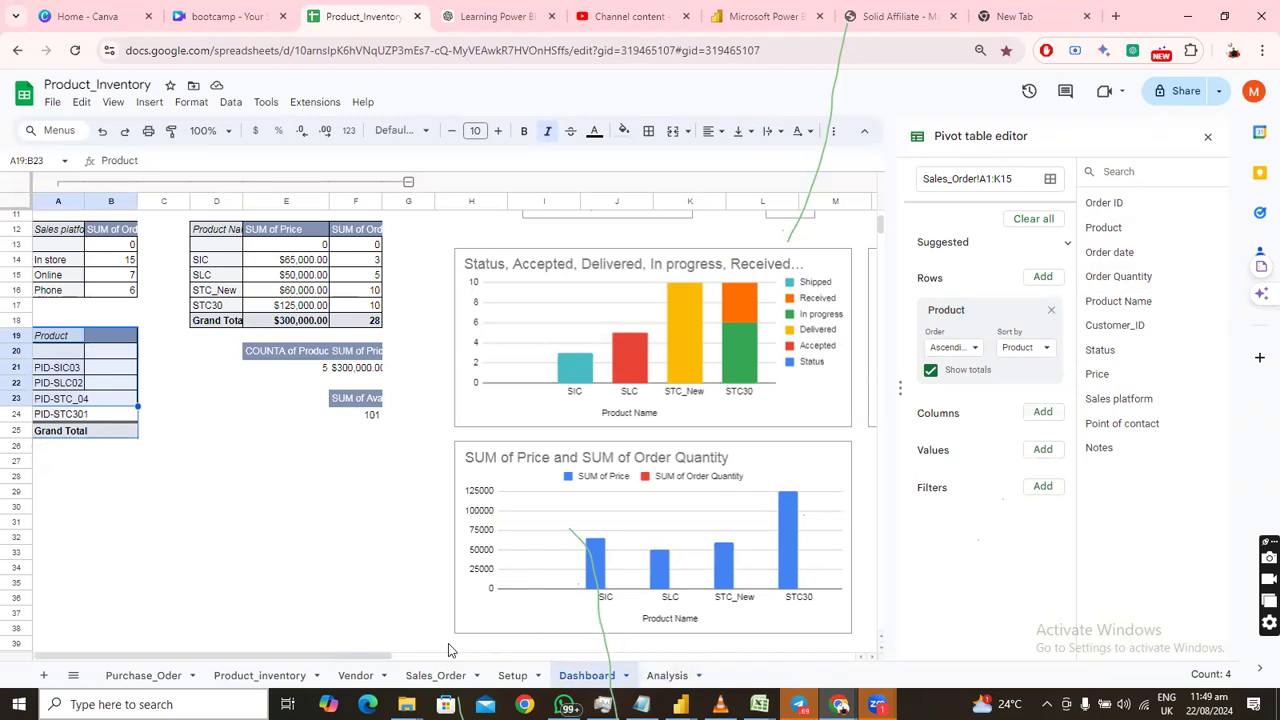
pyautogui.moveTo(377, 656); pyautogui.dragTo(219, 659)
pyautogui.click(140, 677)
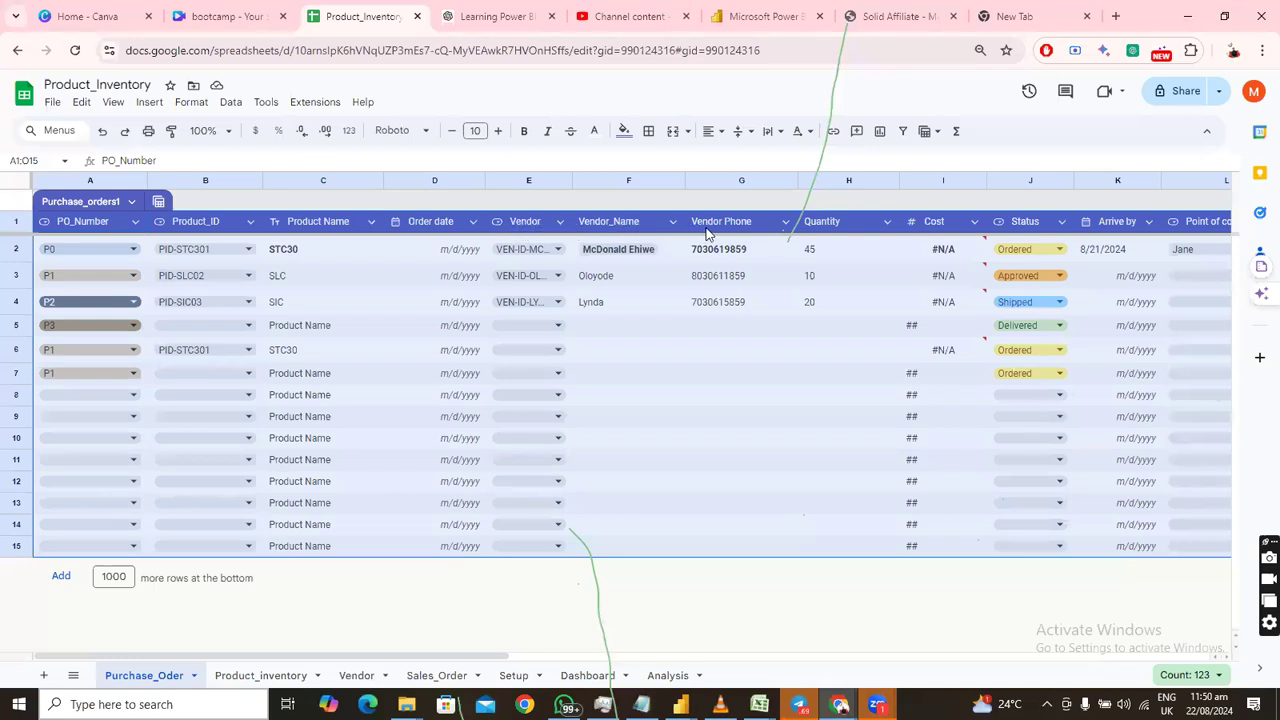
pyautogui.click(262, 676)
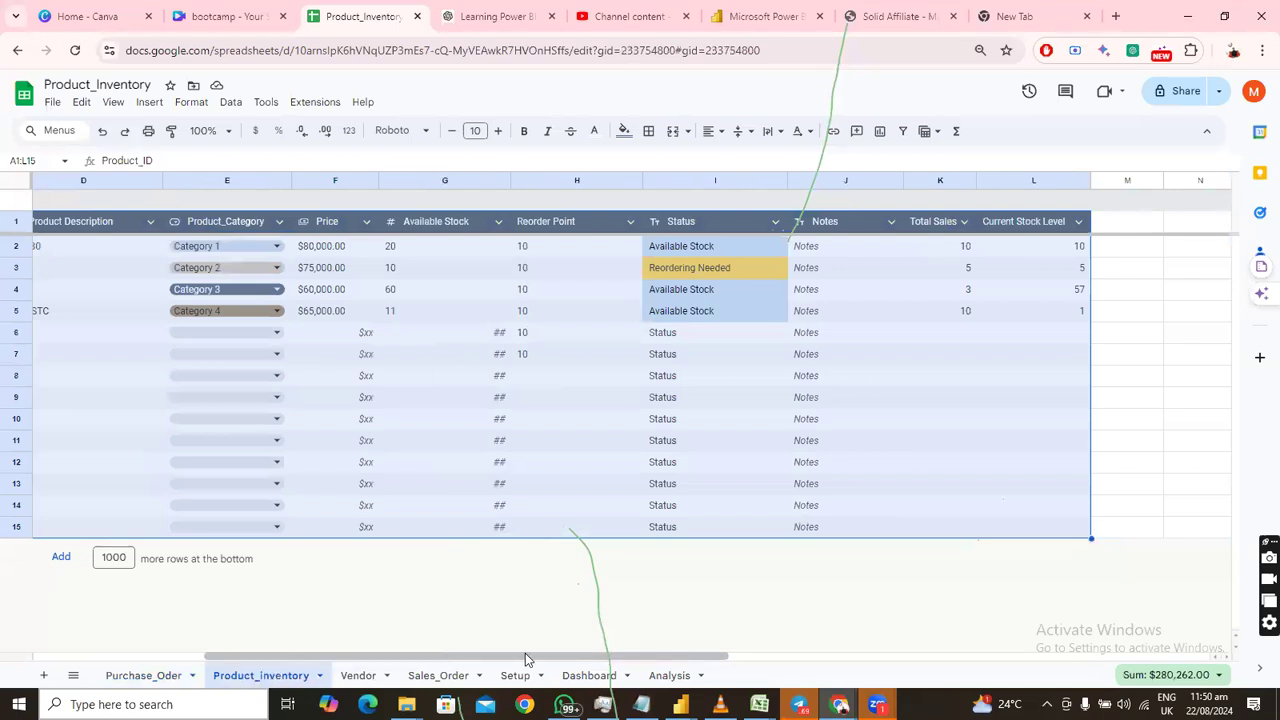
pyautogui.moveTo(533, 658); pyautogui.dragTo(177, 675)
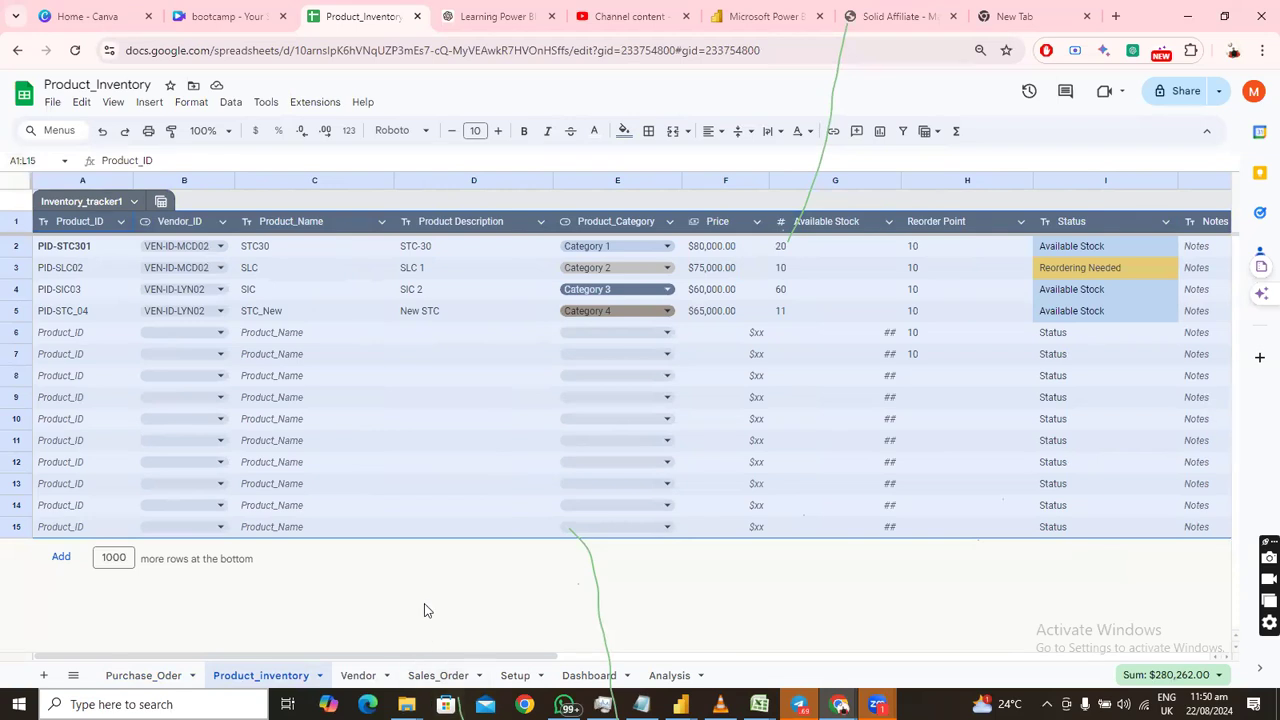
pyautogui.click(445, 677)
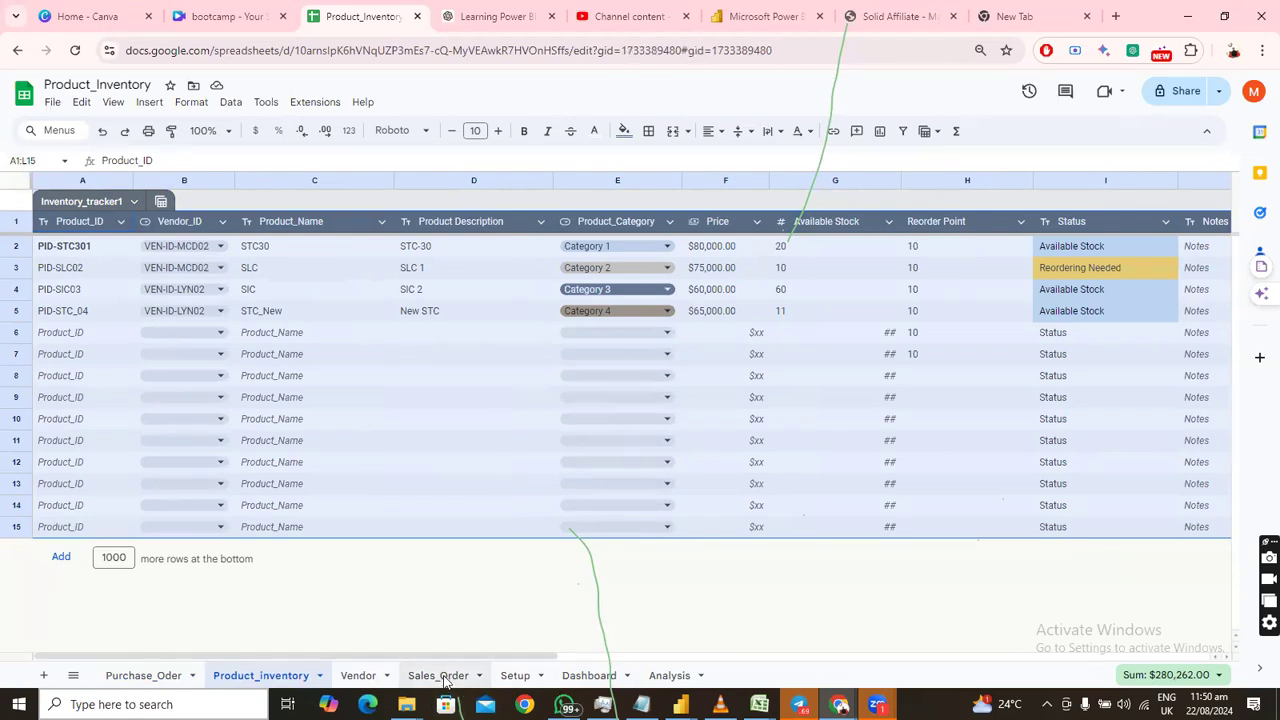
pyautogui.click(573, 680)
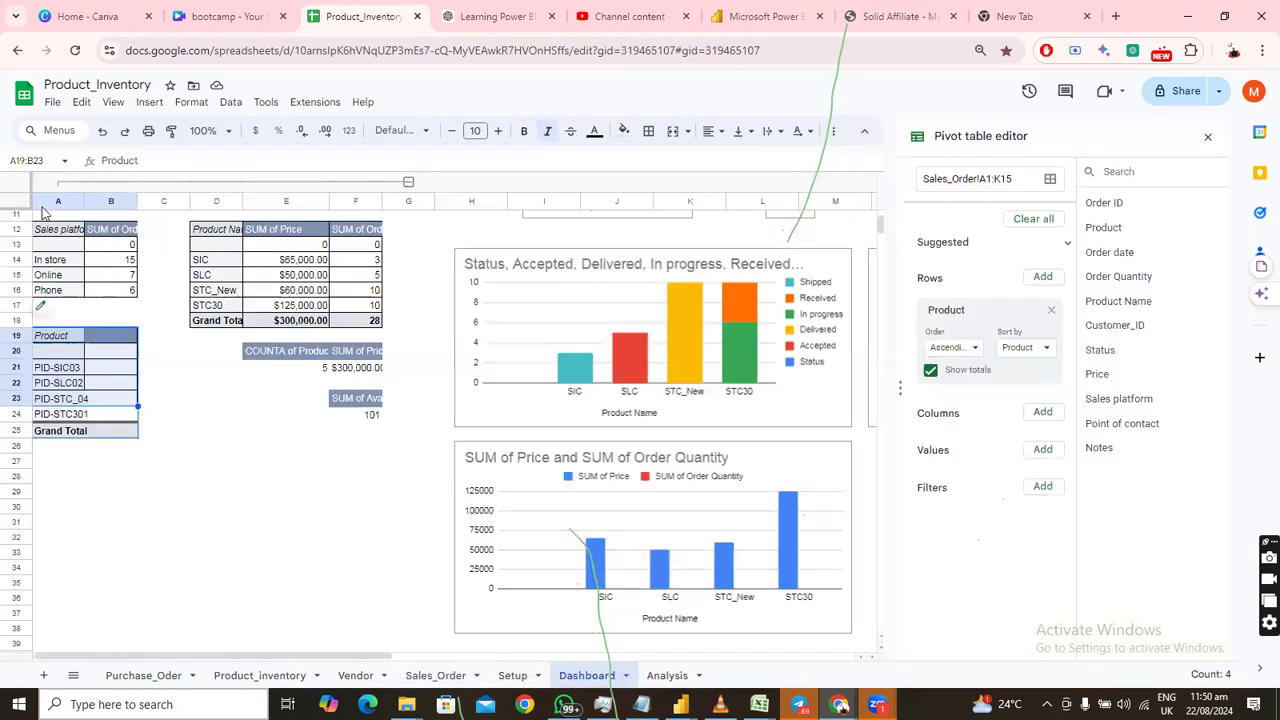
pyautogui.click(450, 678)
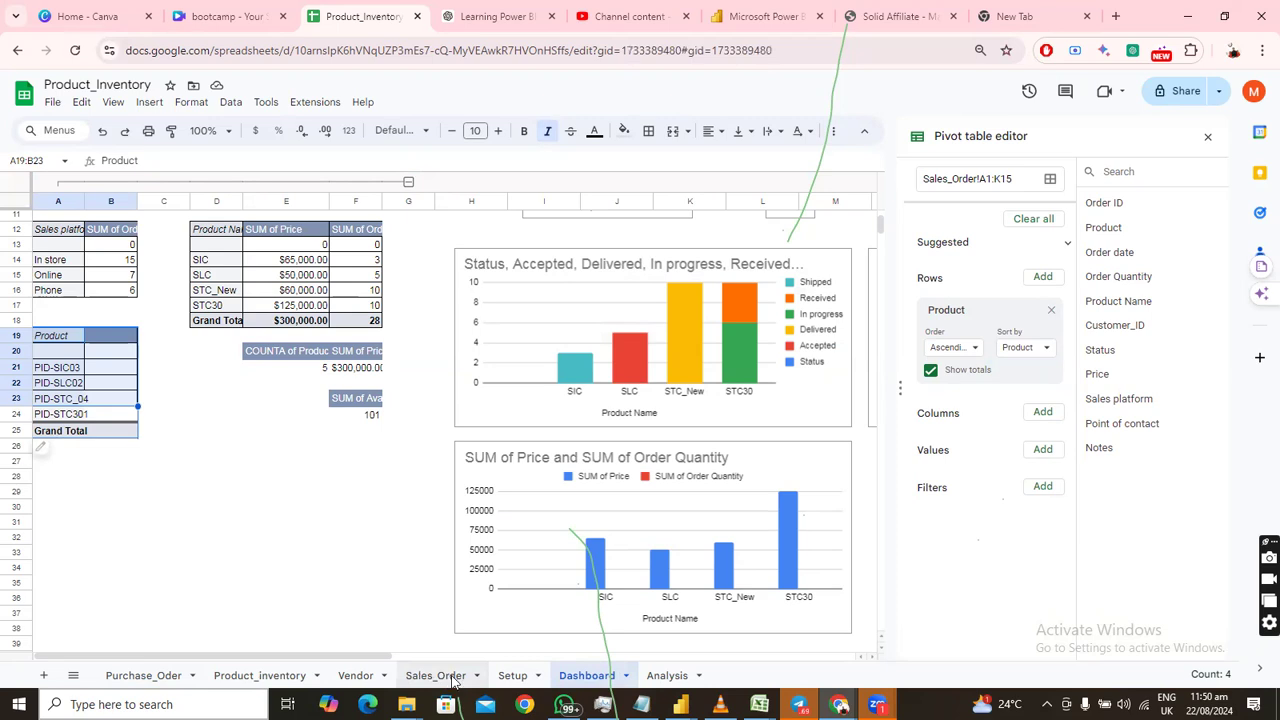
pyautogui.click(435, 676)
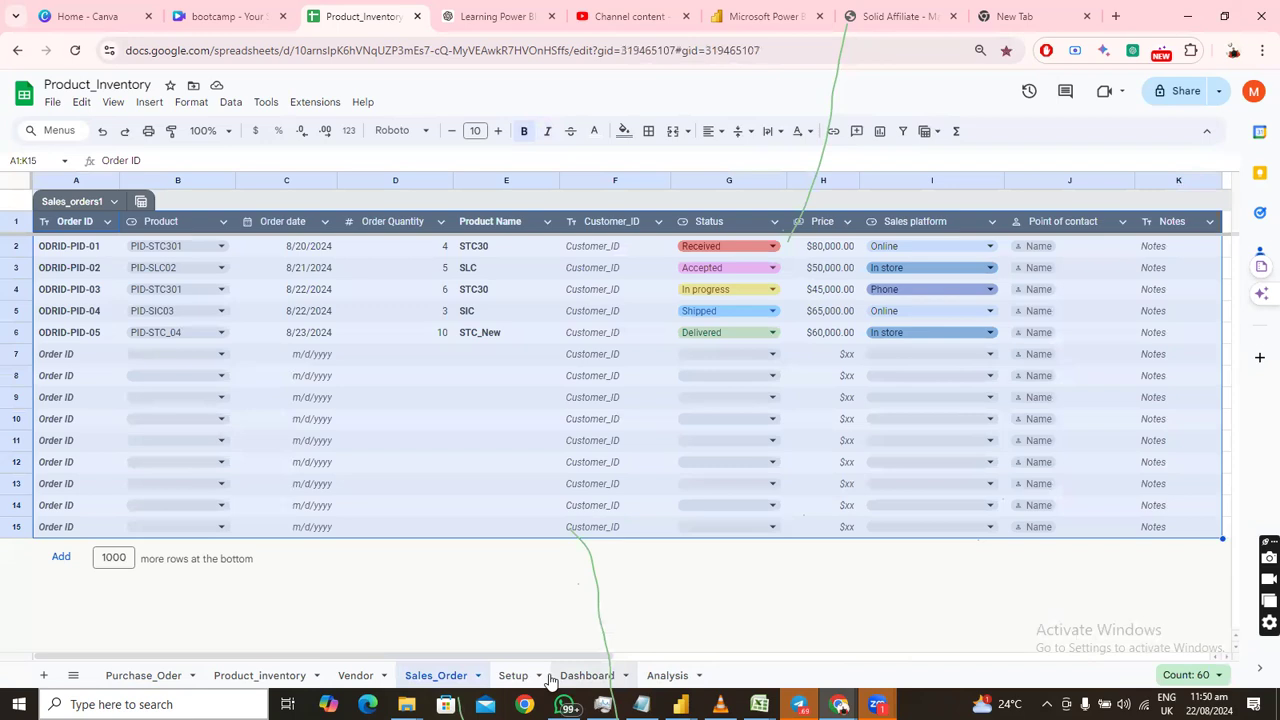
pyautogui.click(580, 676)
# Move the Product pivot table from A19 to D26 on the Dashboard sheet.
pyautogui.click(50, 341)
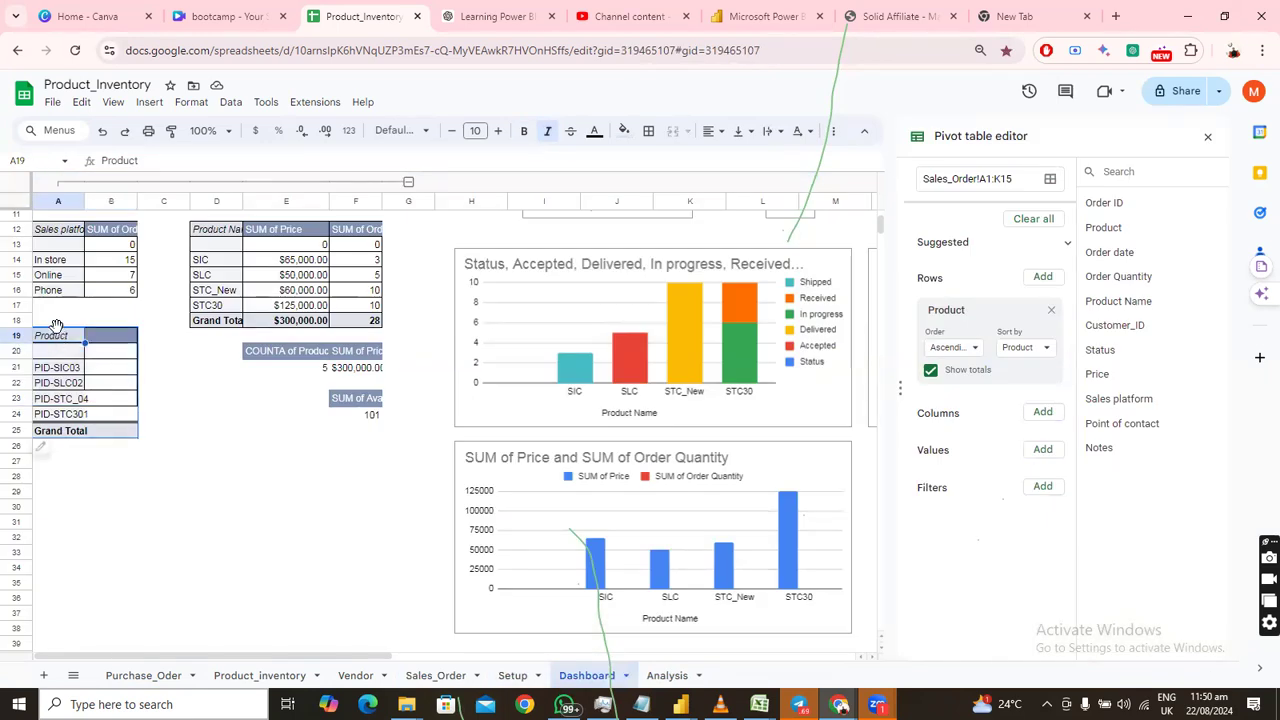
pyautogui.moveTo(57, 329); pyautogui.dragTo(226, 486)
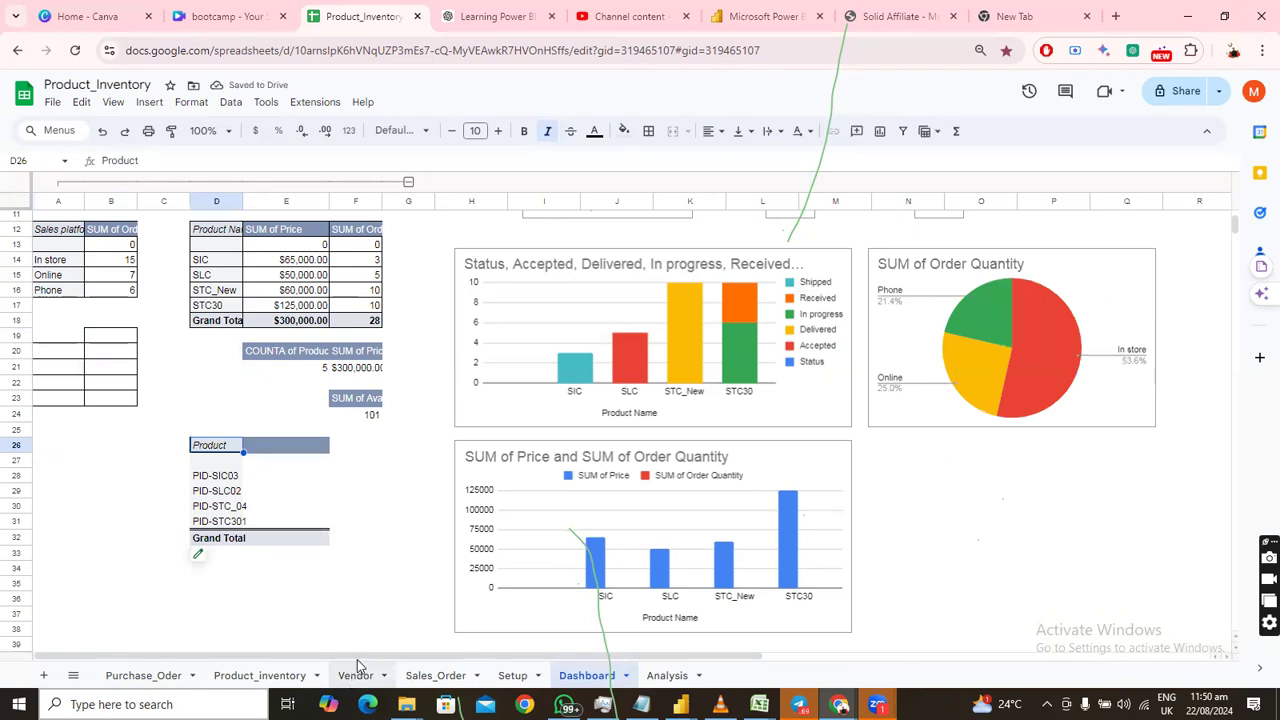
pyautogui.moveTo(368, 657); pyautogui.dragTo(184, 538)
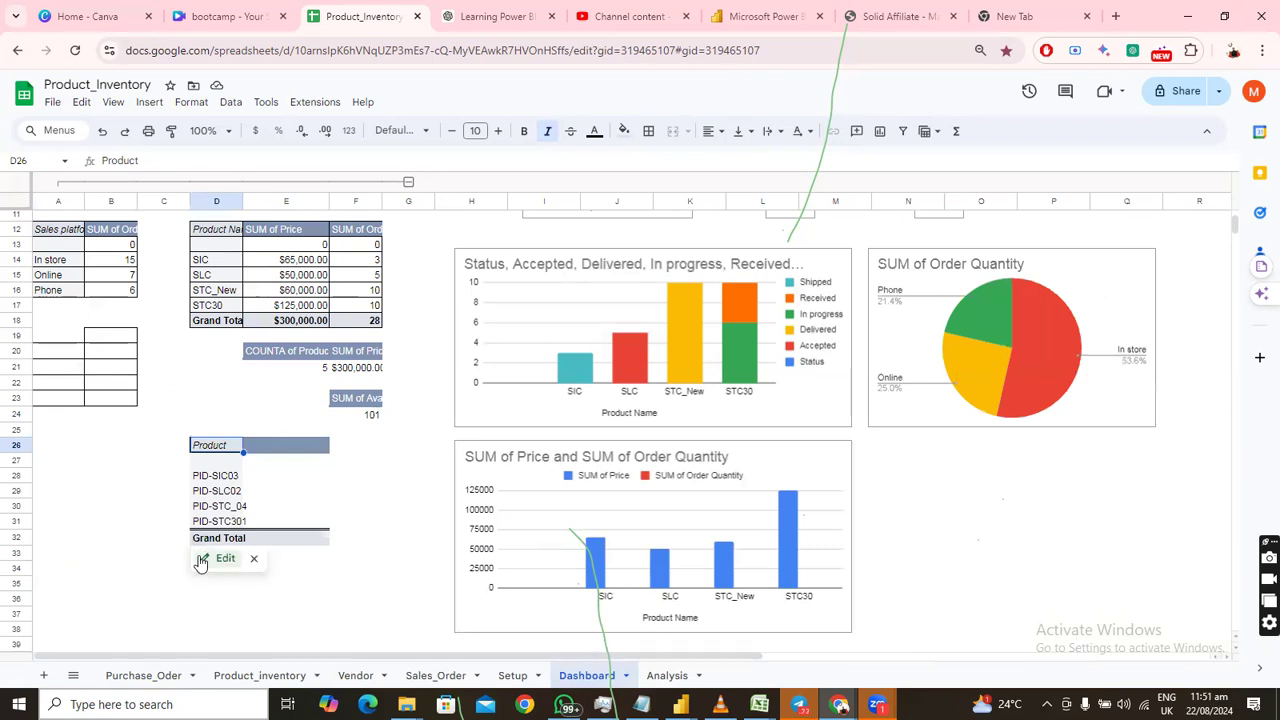
# Open the pivot table at D26 for editing and change its source data range to Product_inventory!A1:L7.
pyautogui.click(202, 560)
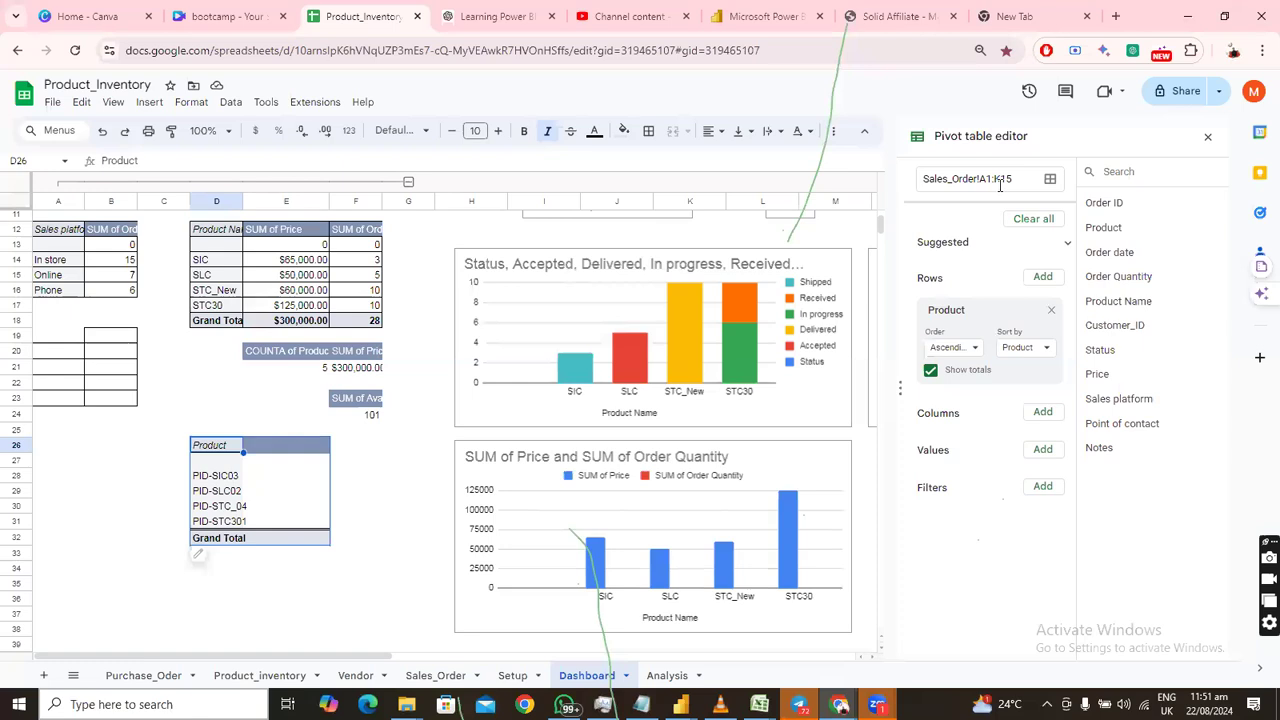
pyautogui.click(1050, 179)
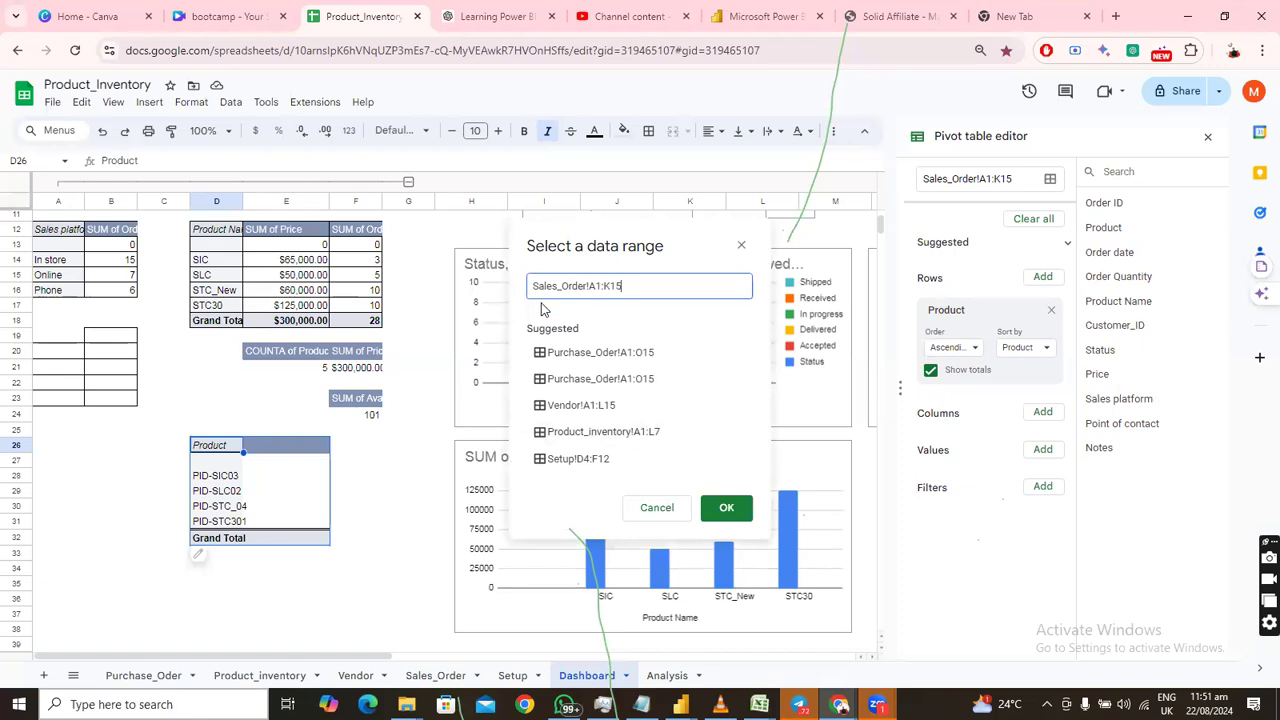
pyautogui.click(561, 446)
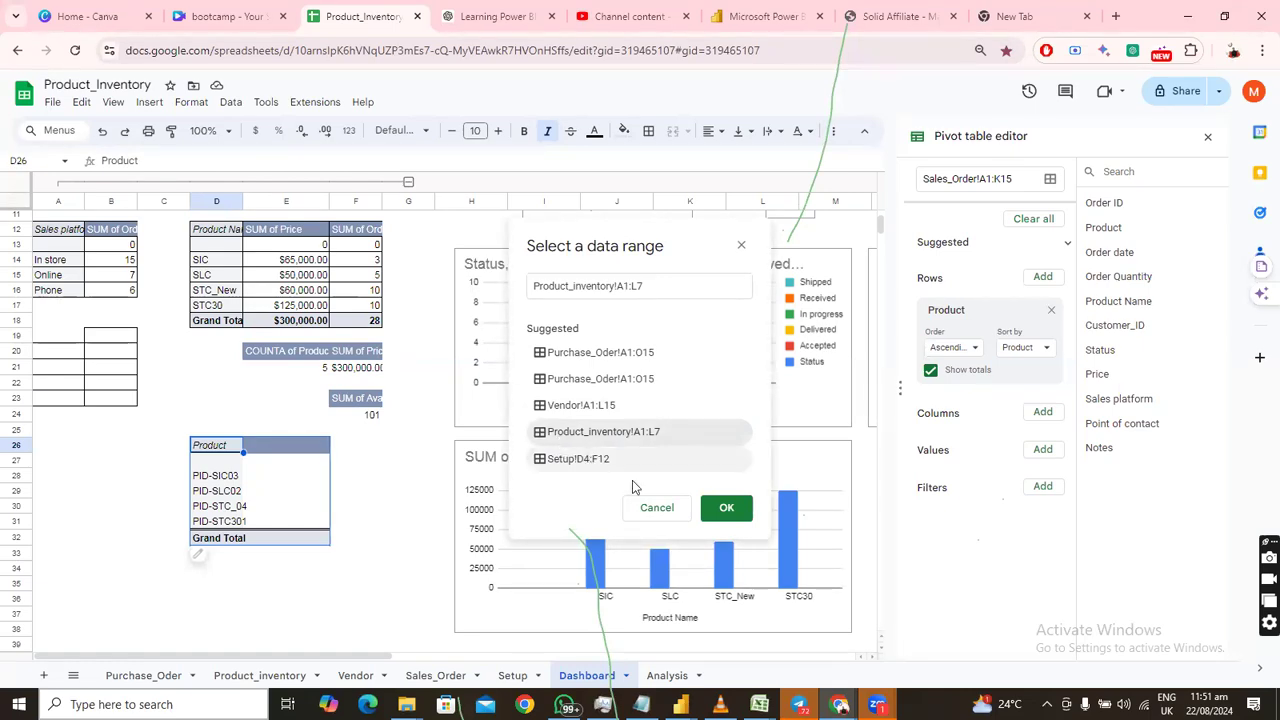
pyautogui.click(726, 510)
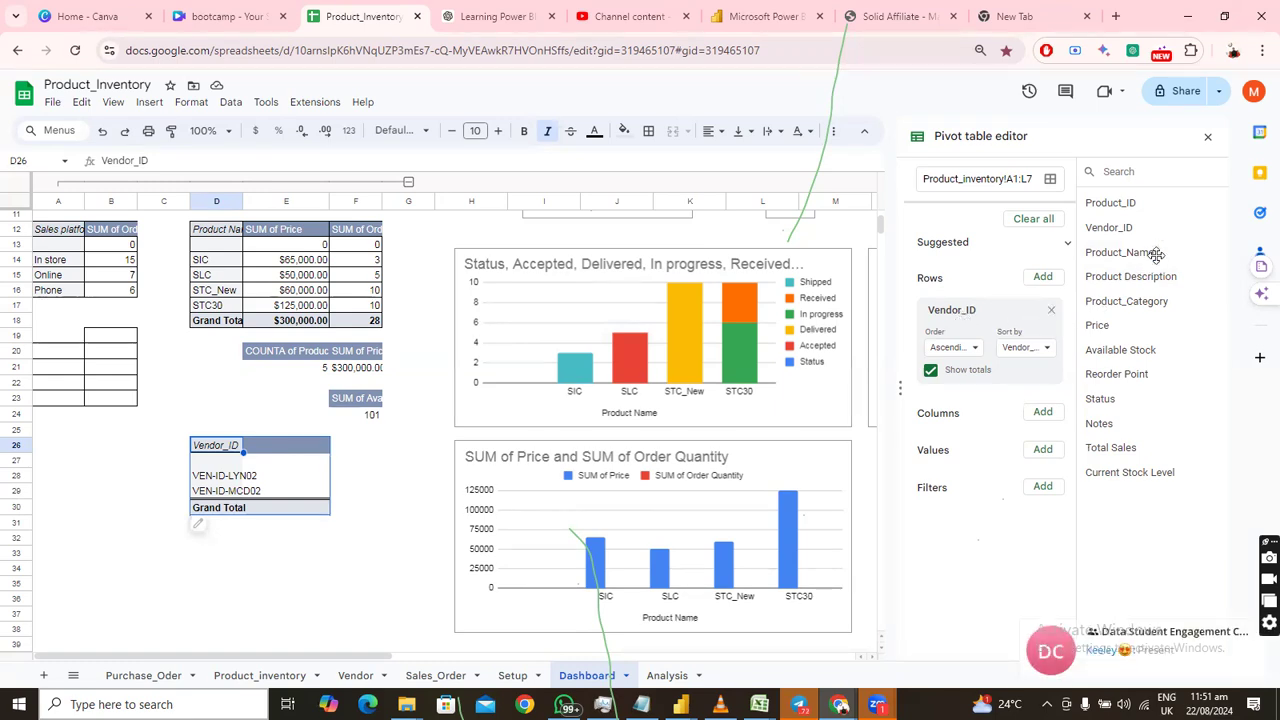
# Replace Vendor_ID with Product_Name as the pivot table's row field and add Status as its column field.
pyautogui.moveTo(1147, 263); pyautogui.dragTo(977, 314)
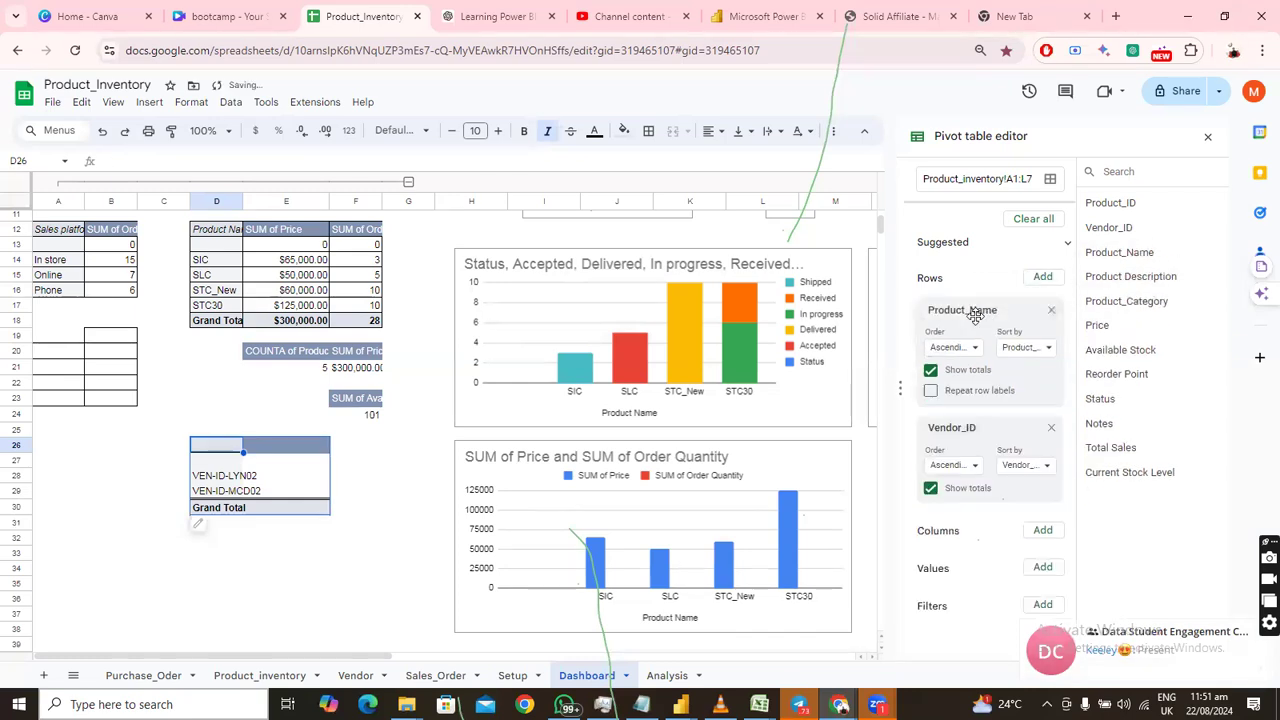
pyautogui.click(1051, 430)
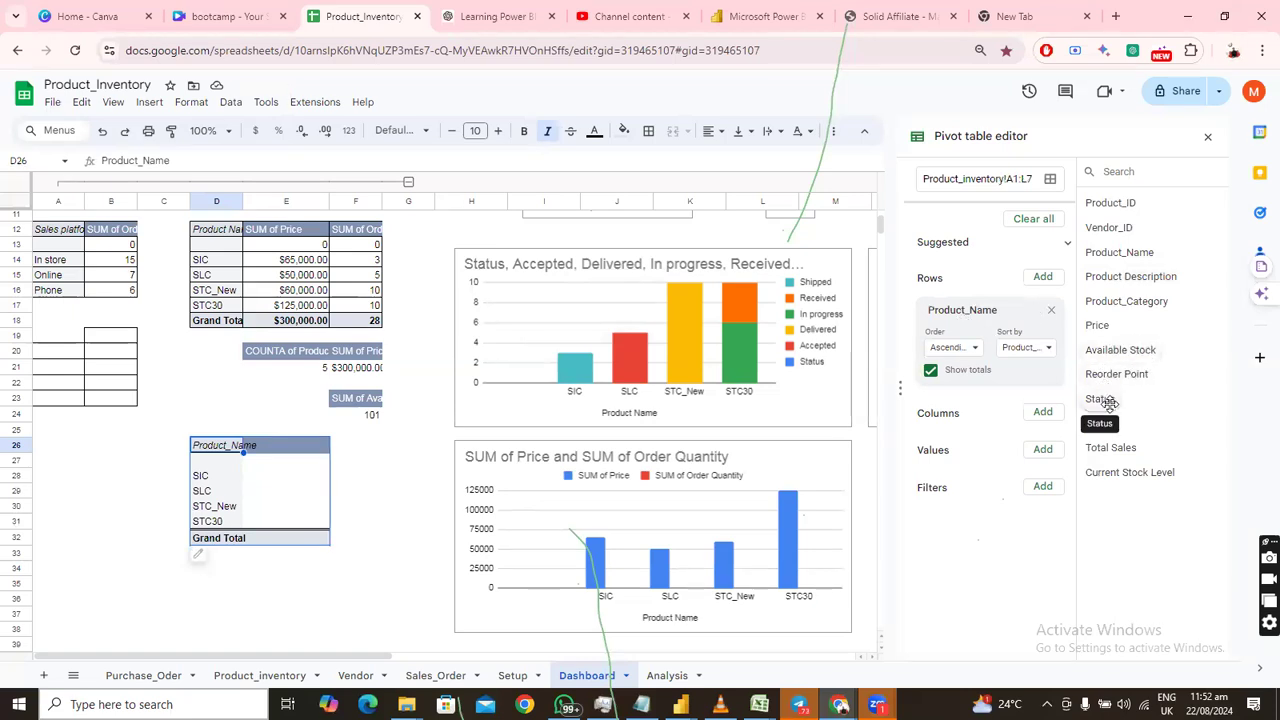
pyautogui.moveTo(1108, 403); pyautogui.dragTo(937, 482)
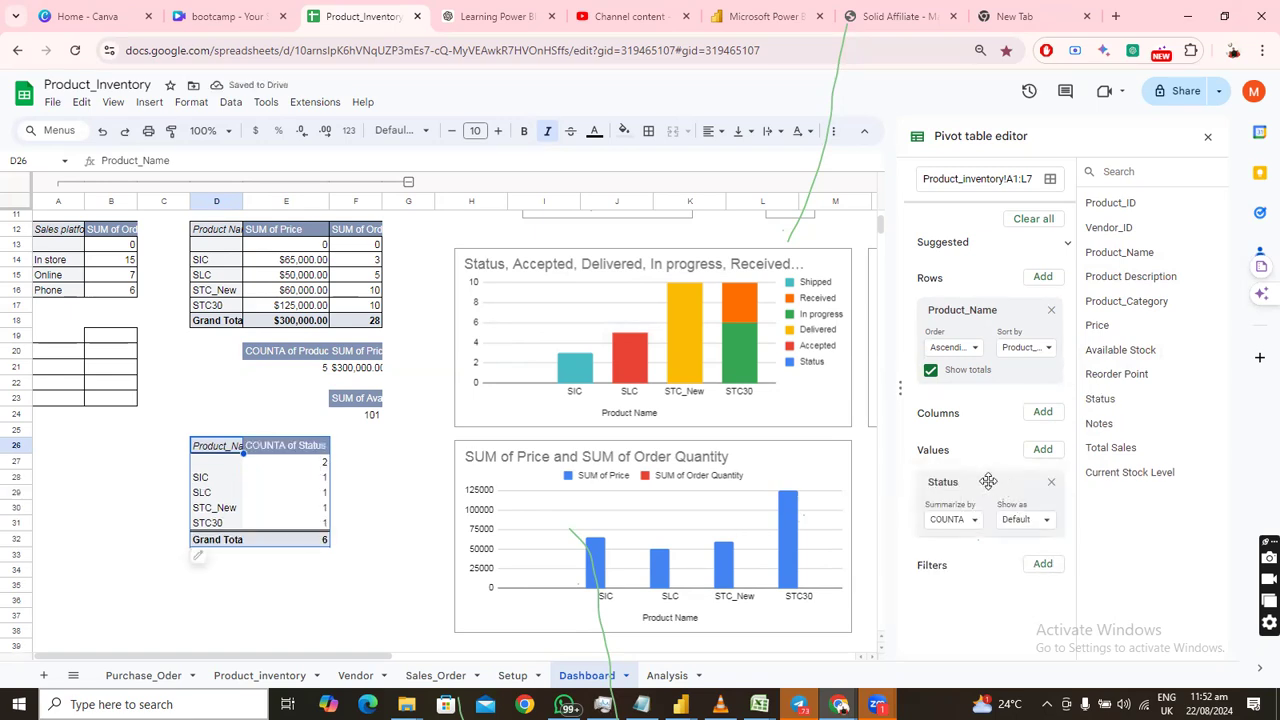
pyautogui.moveTo(988, 481); pyautogui.dragTo(1005, 435)
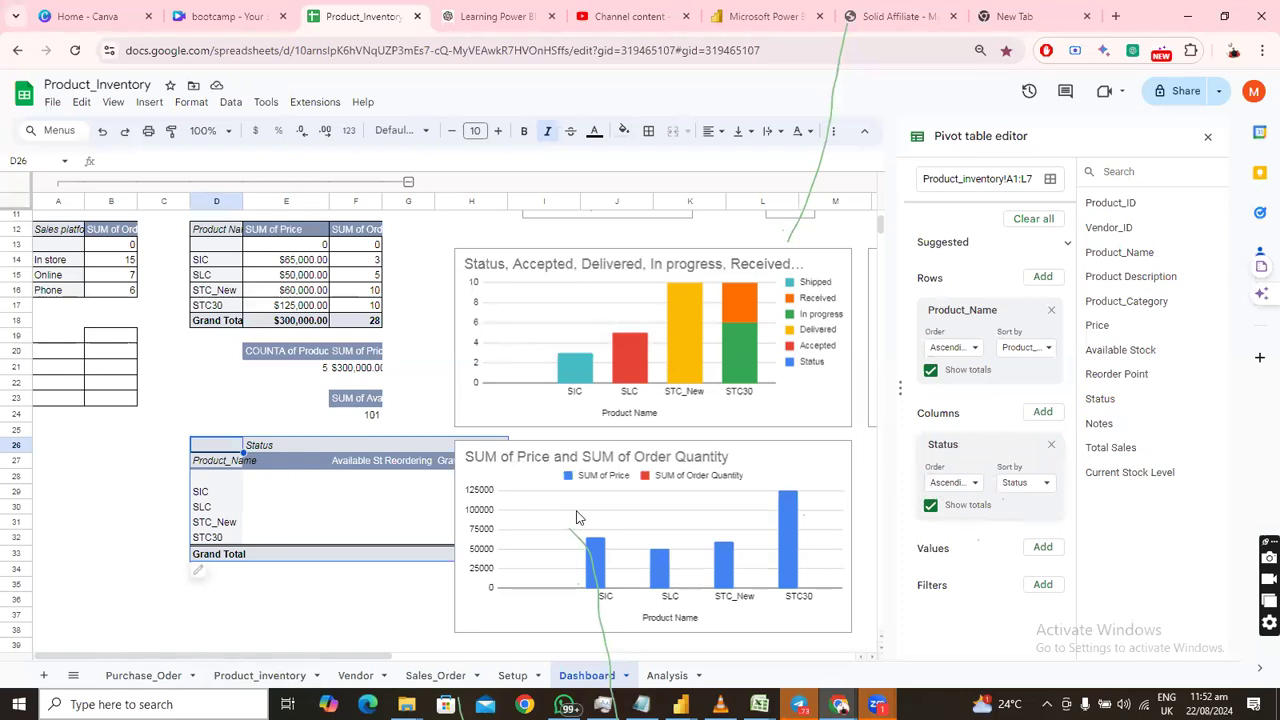
# Move the SUM of Price and SUM of Order Quantity chart across to column M, clear of the pivot table.
pyautogui.moveTo(255, 660); pyautogui.dragTo(343, 656)
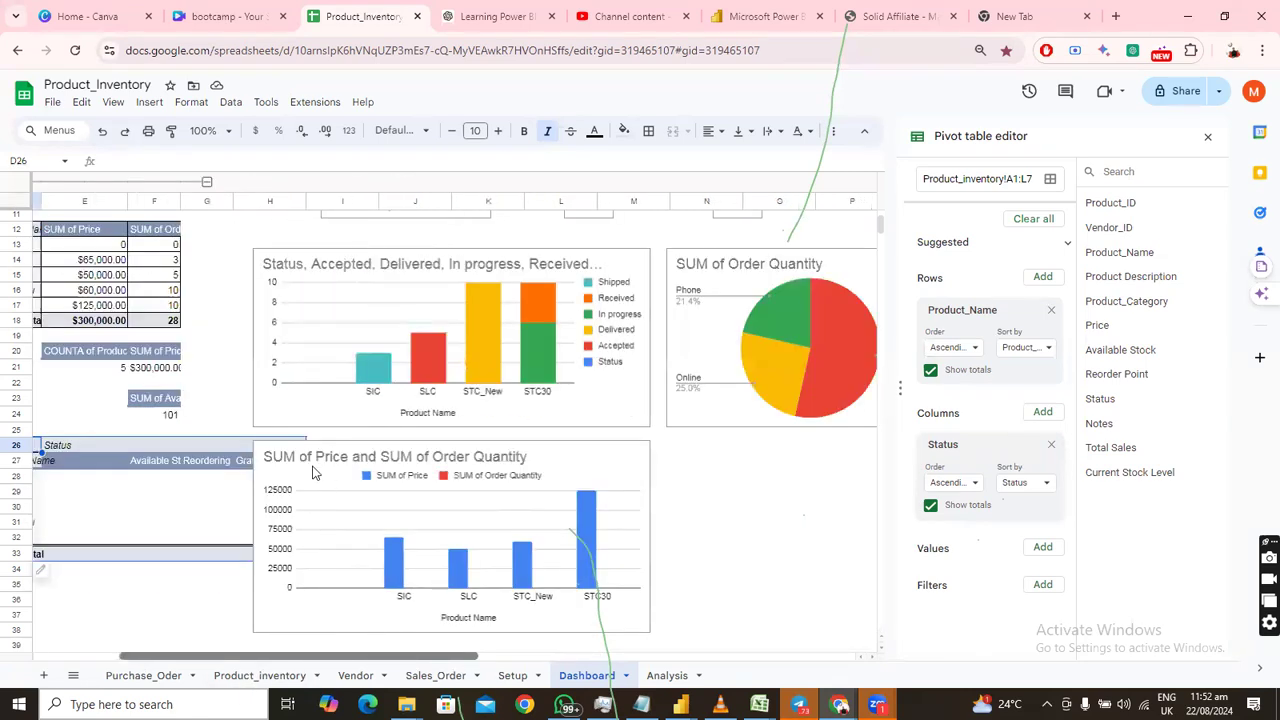
pyautogui.click(314, 472)
pyautogui.moveTo(634, 479); pyautogui.dragTo(1001, 473)
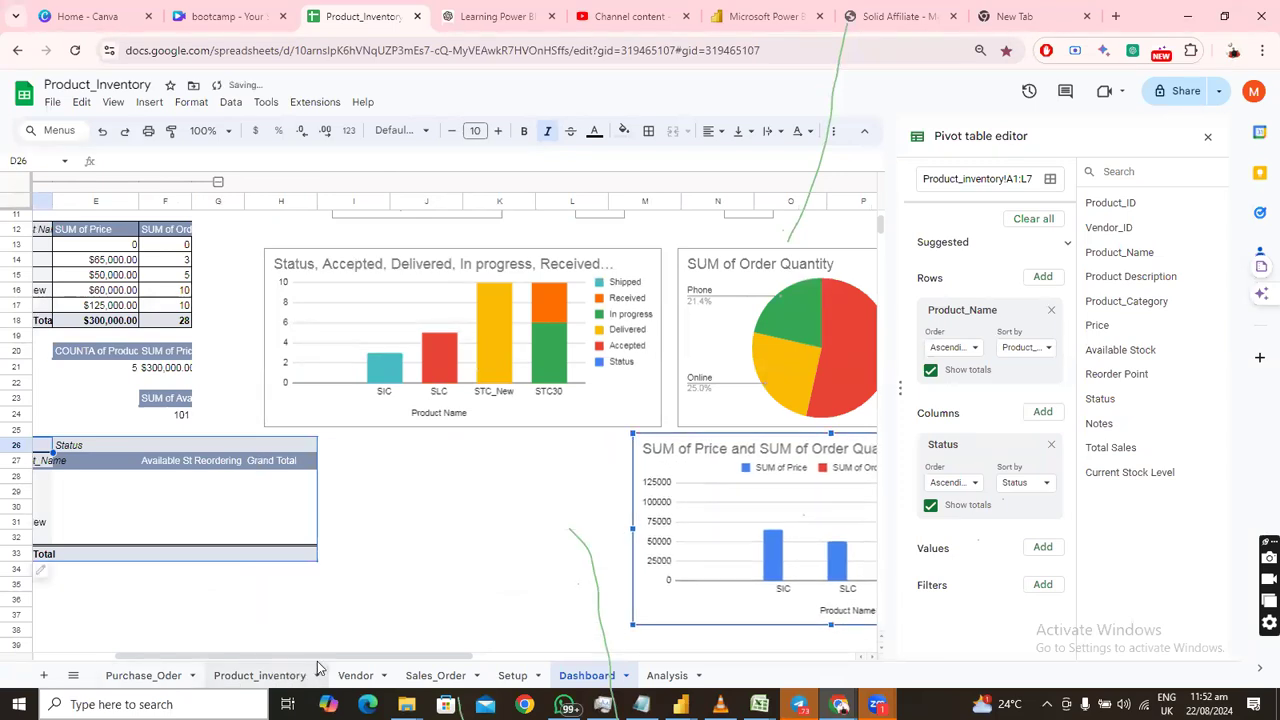
# Check the Status column headers of the pivot table at D26 and turn off totals for the Status column field.
pyautogui.moveTo(330, 657); pyautogui.dragTo(165, 675)
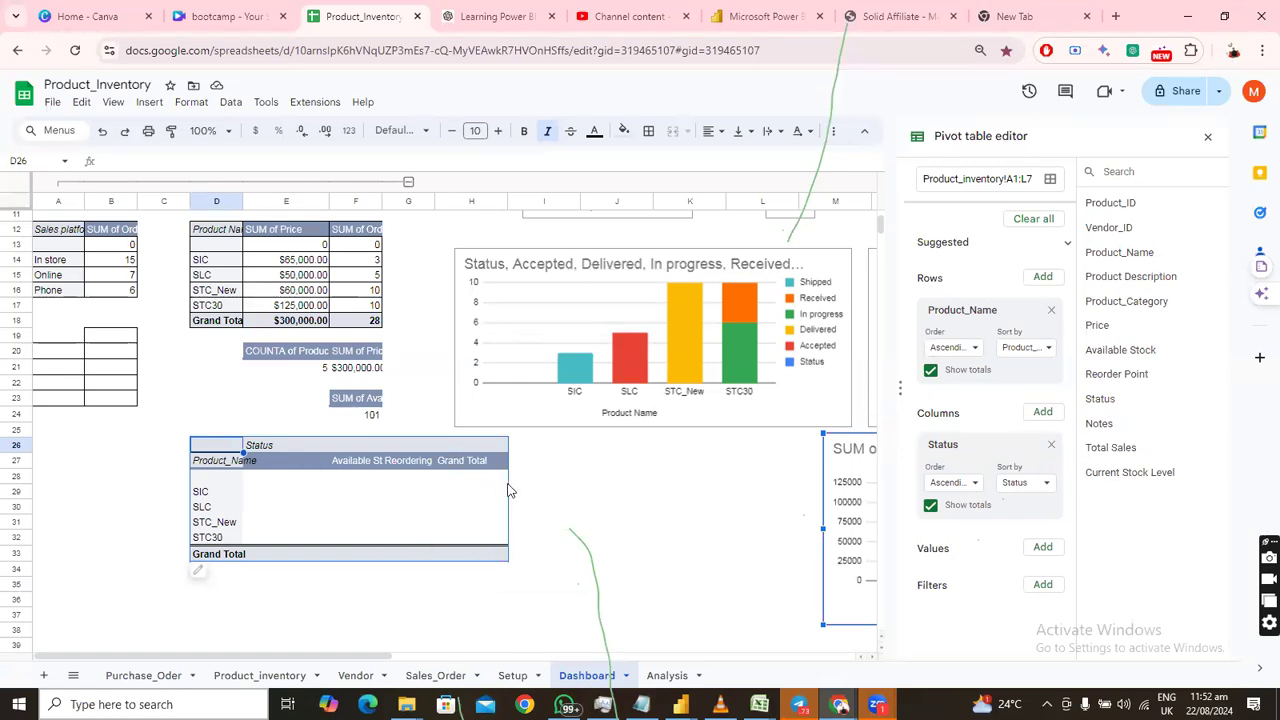
pyautogui.click(432, 447)
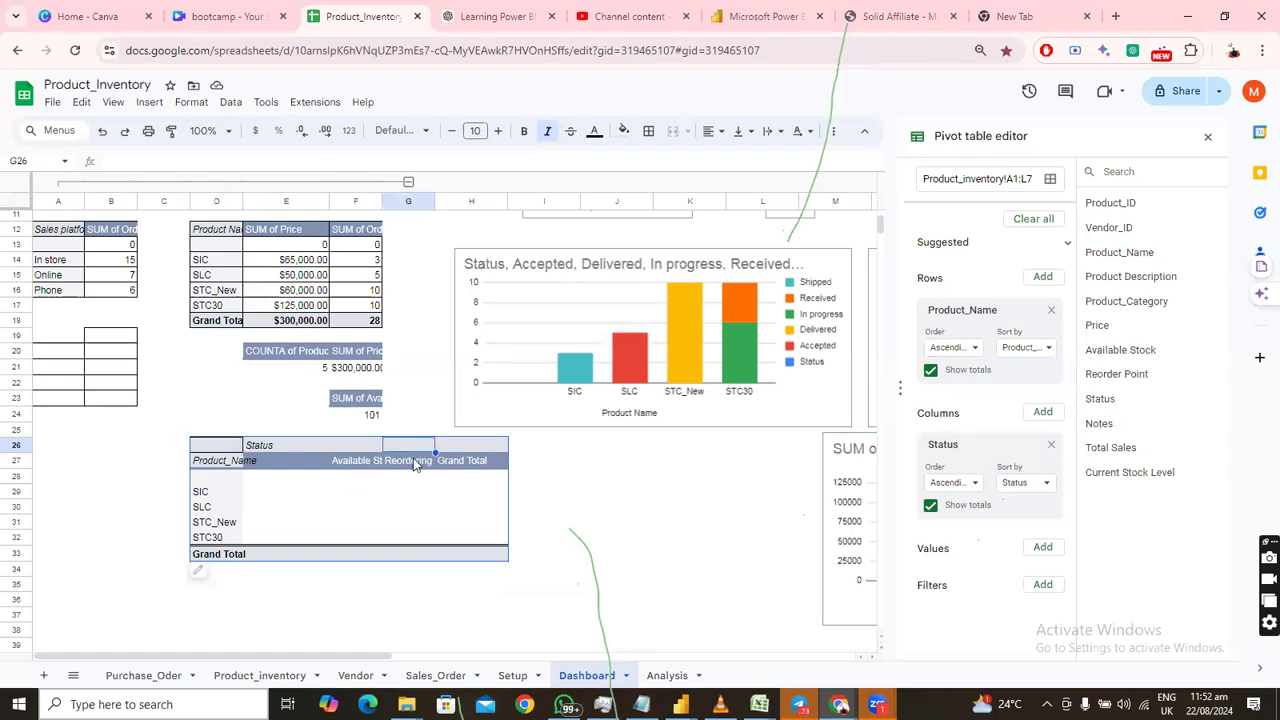
pyautogui.click(415, 463)
pyautogui.click(372, 461)
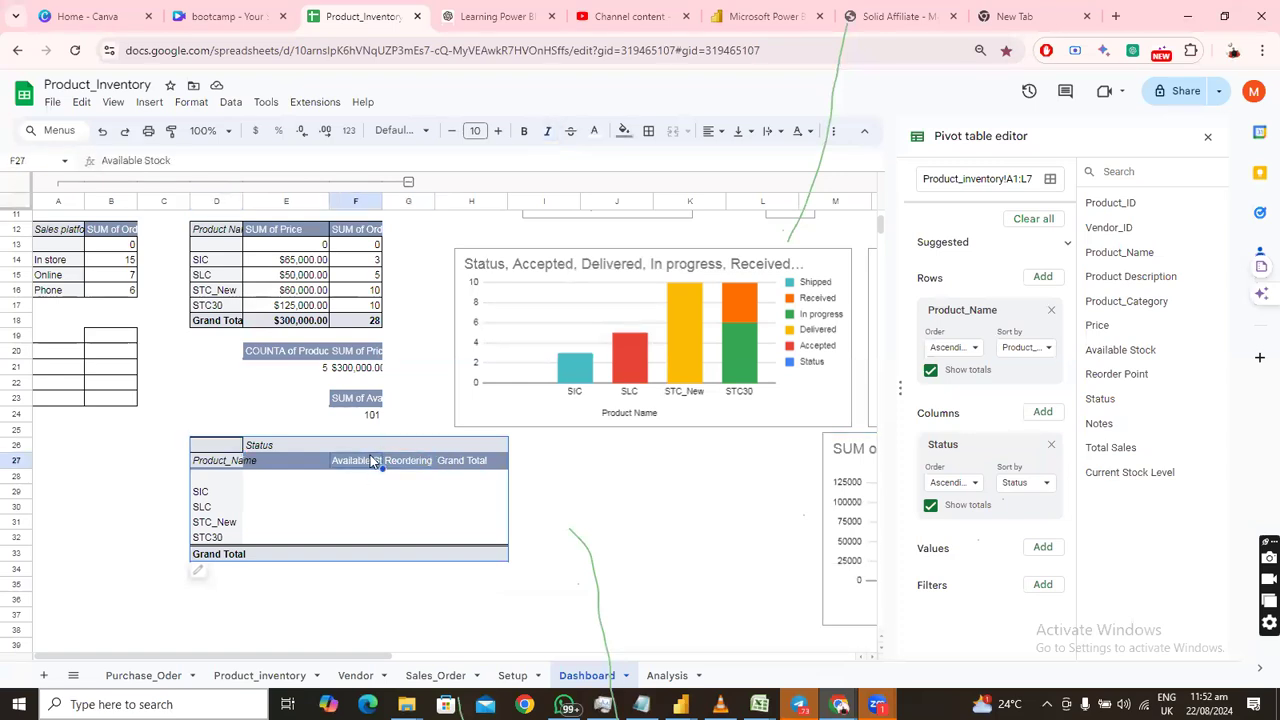
pyautogui.click(410, 467)
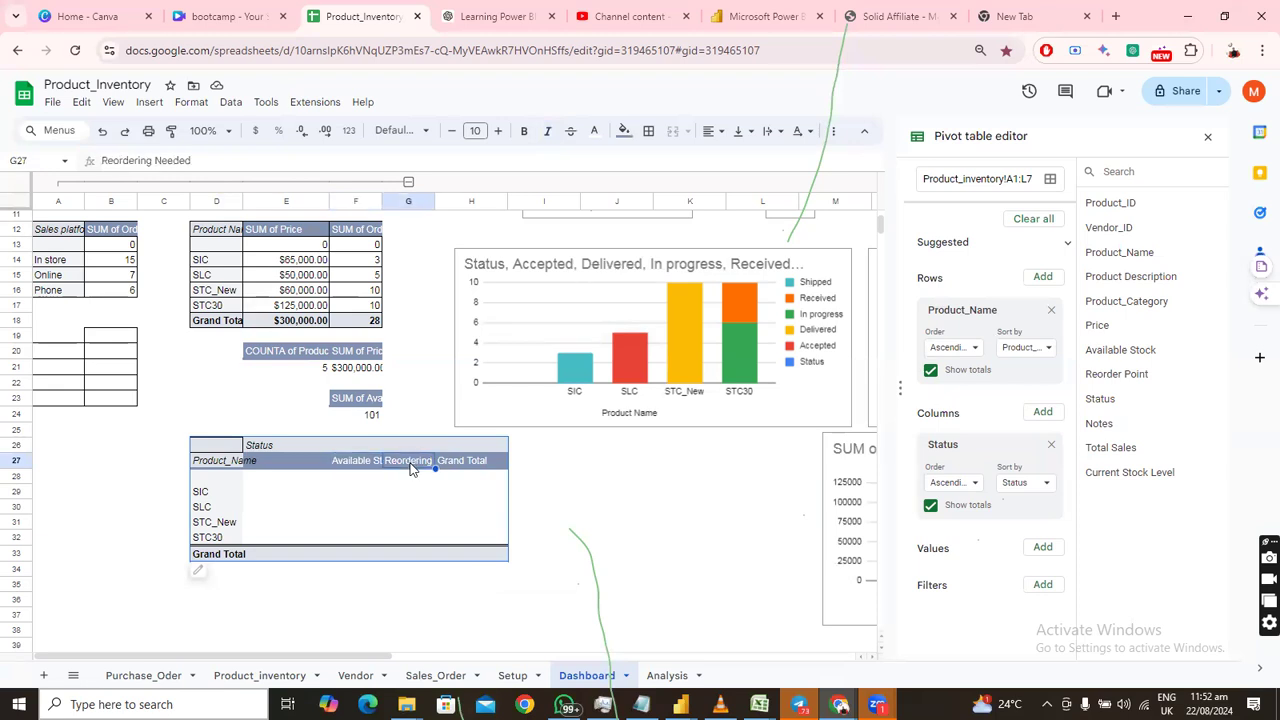
pyautogui.click(469, 463)
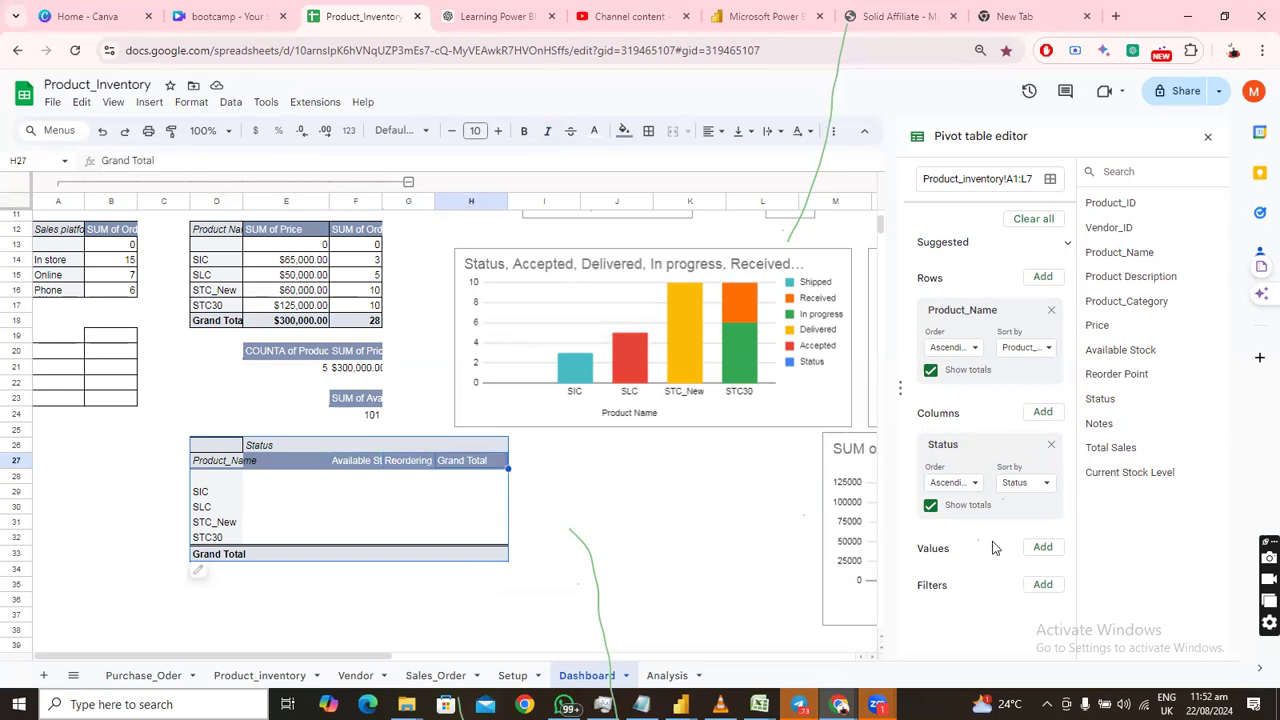
pyautogui.click(931, 507)
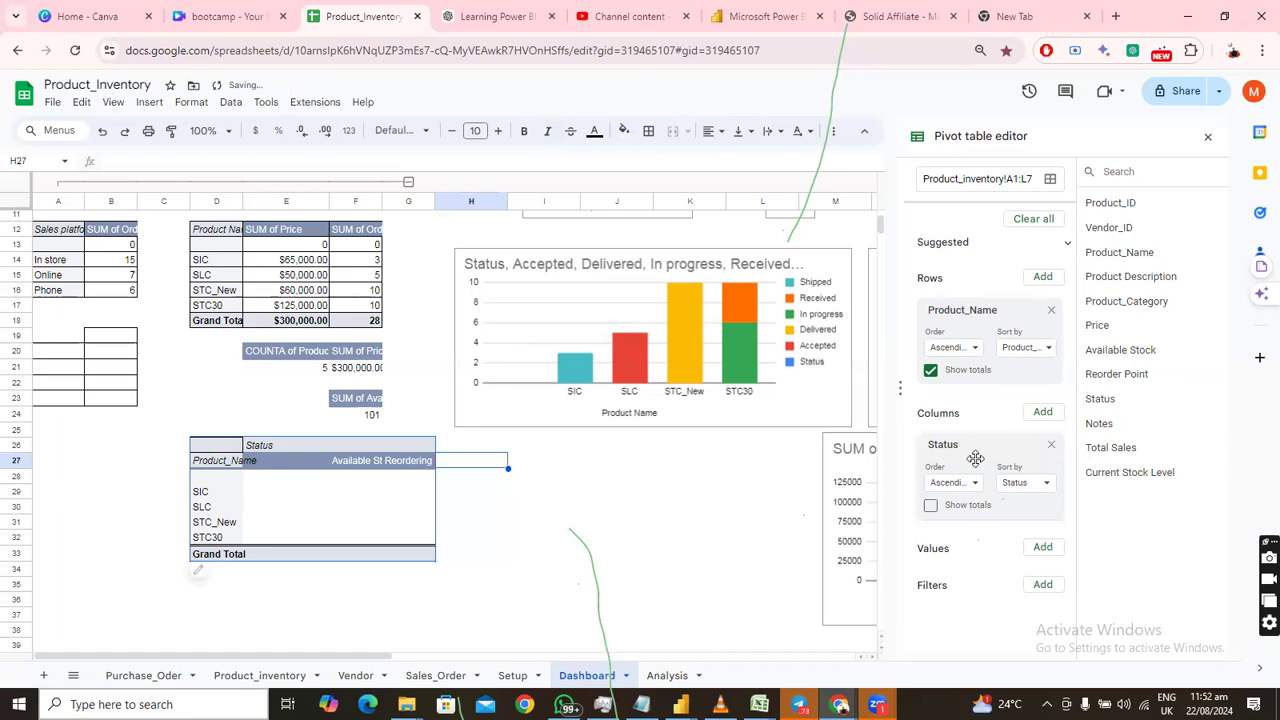